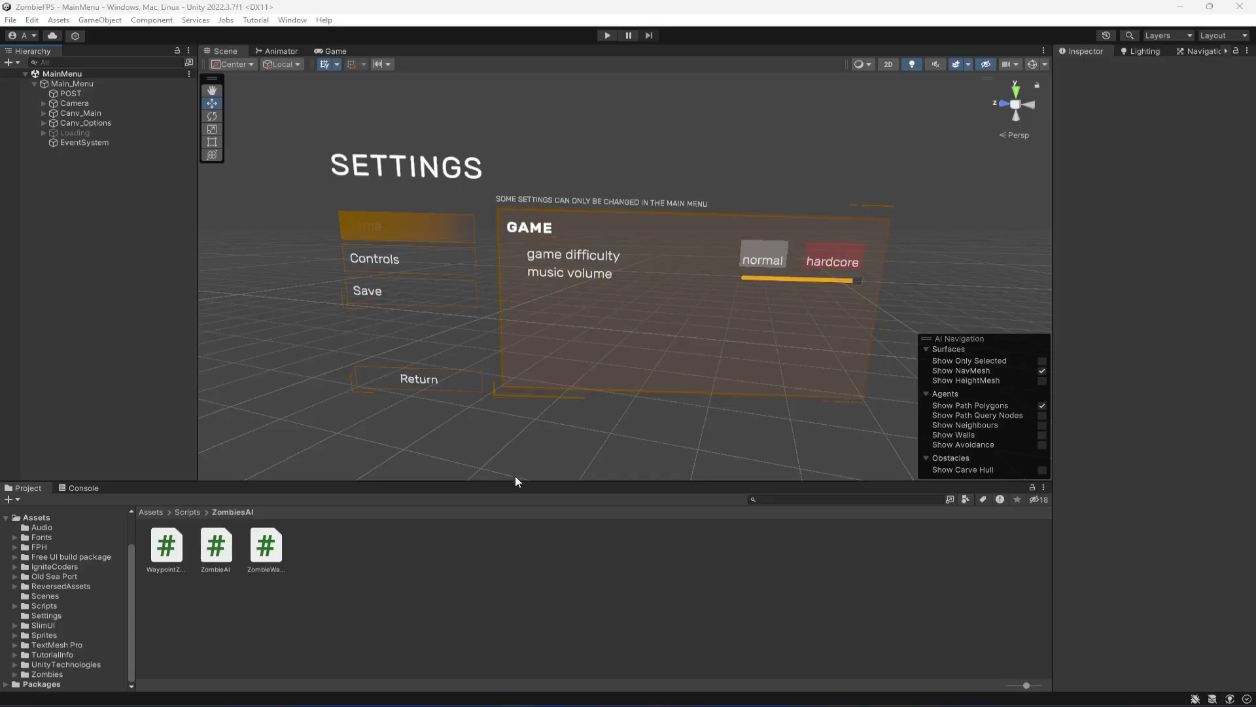
Open the Map1 scene from the ReversedAssets City Builder Urban Apocalypse Edition folder, under URPAPO > ScenesAPO
left_click(59, 586)
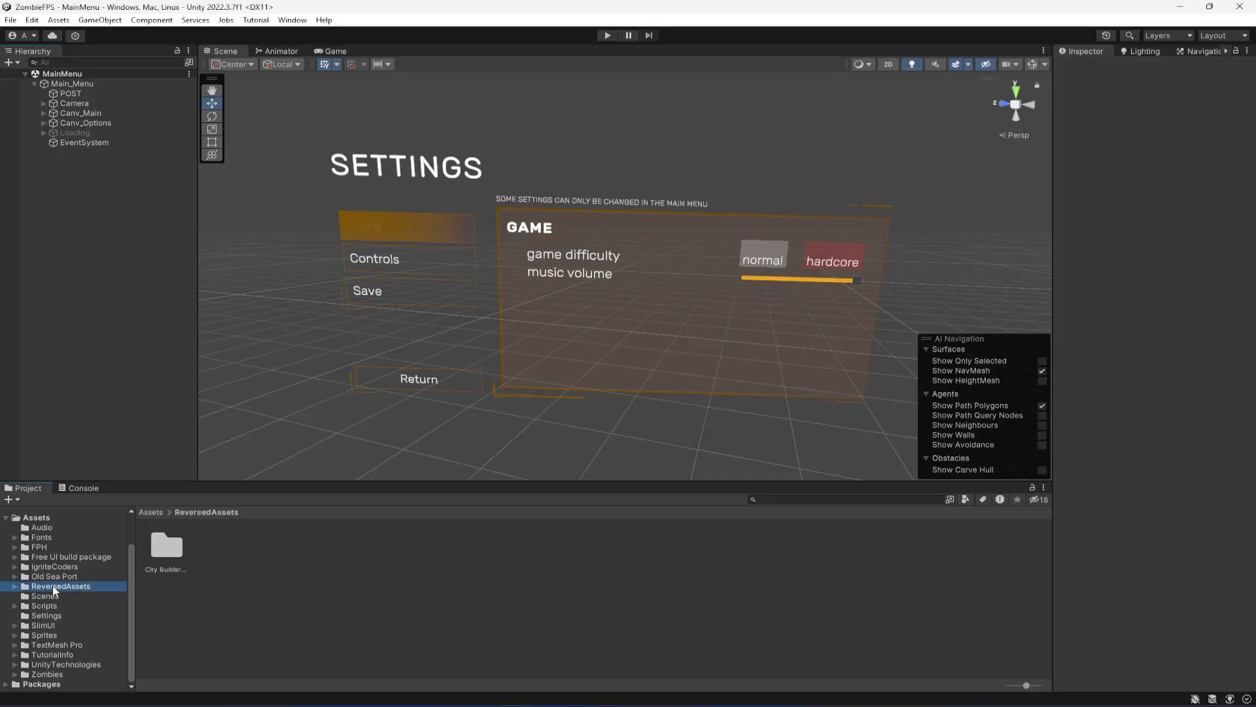
double_click(166, 546)
double_click(168, 550)
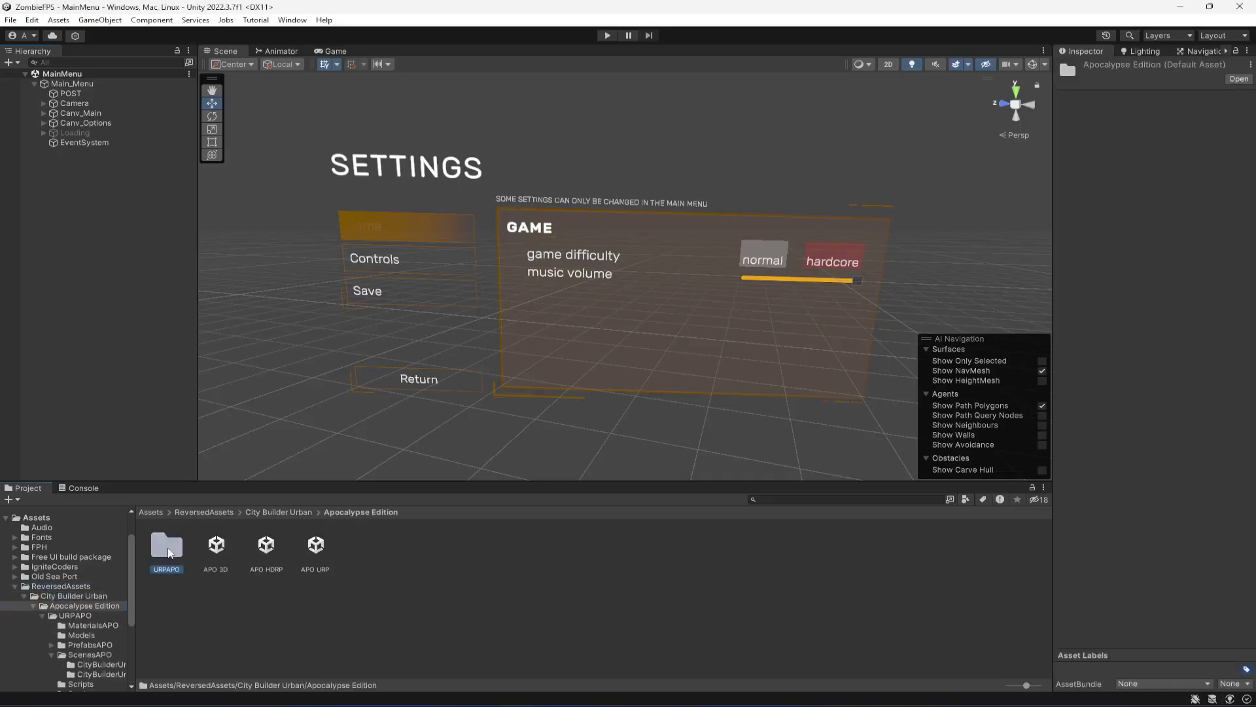
double_click(170, 553)
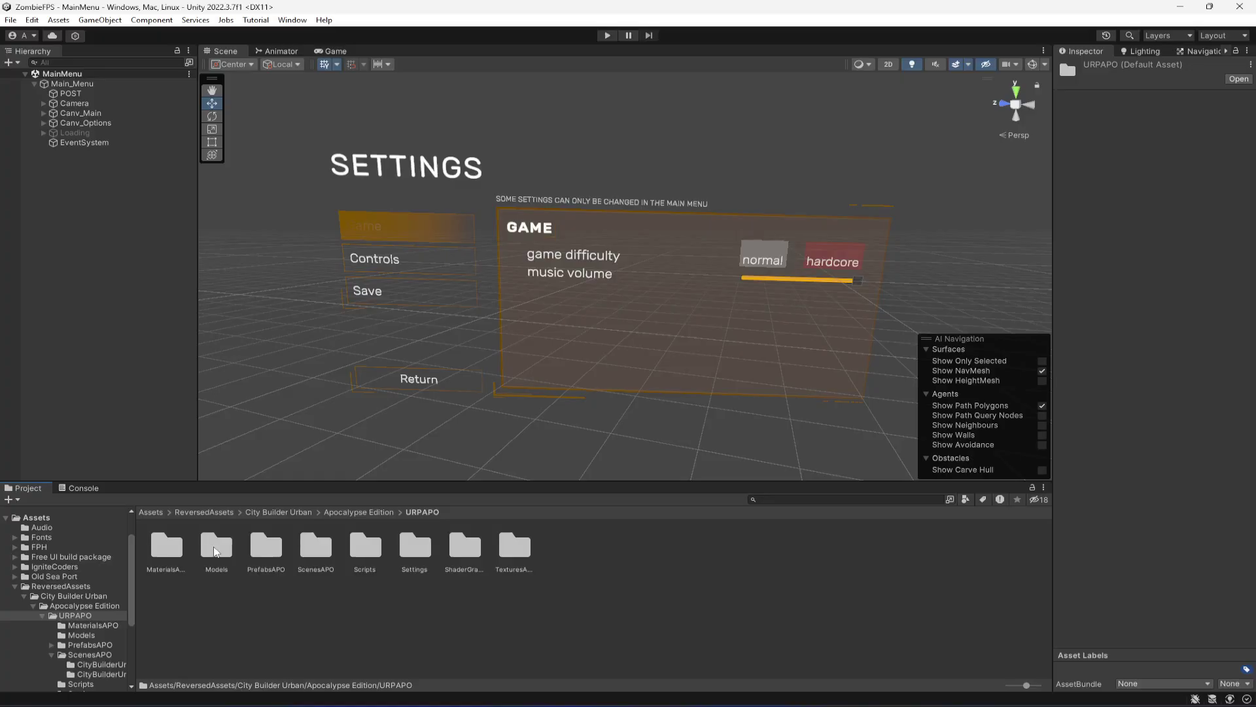
double_click(316, 550)
double_click(320, 551)
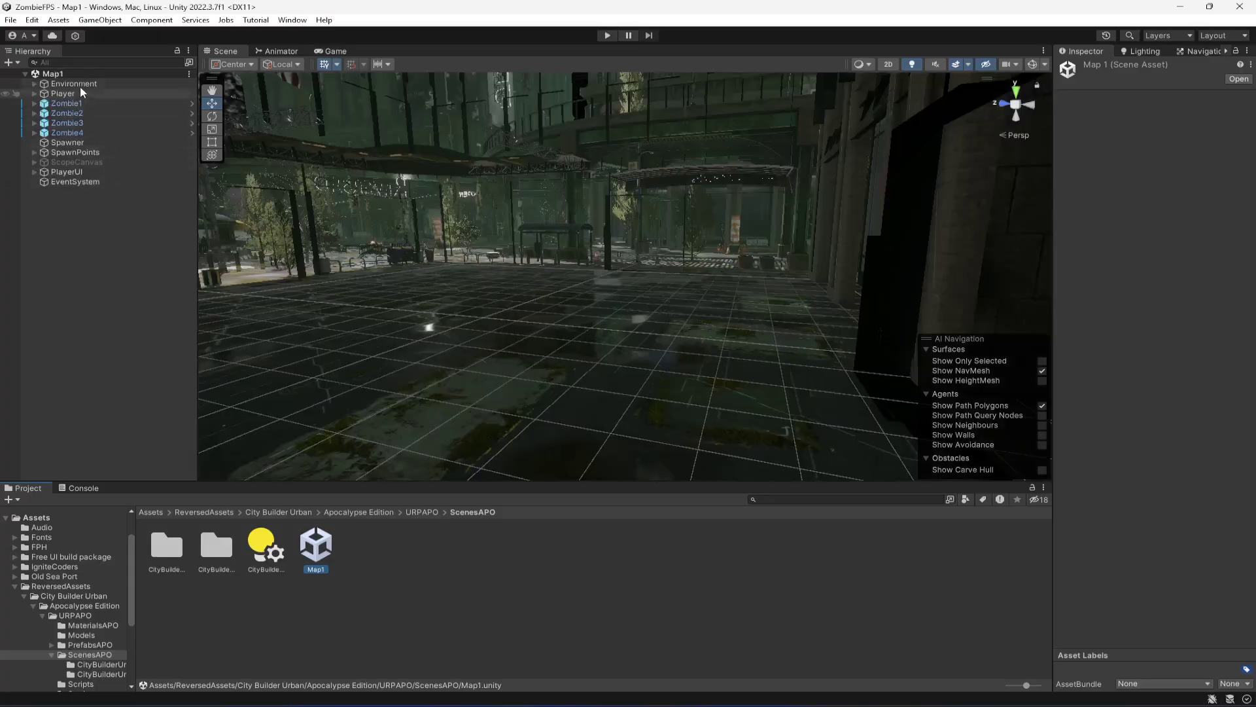
Focus the scene view on the Player object and look at its surroundings in Map1
left_click(65, 94)
double_click(66, 95)
right_click_drag(616, 401, 721, 363)
scroll(714, 354, "up", 2)
left_click_drag(720, 363, 750, 359, "alt")
right_click_drag(749, 360, 740, 358)
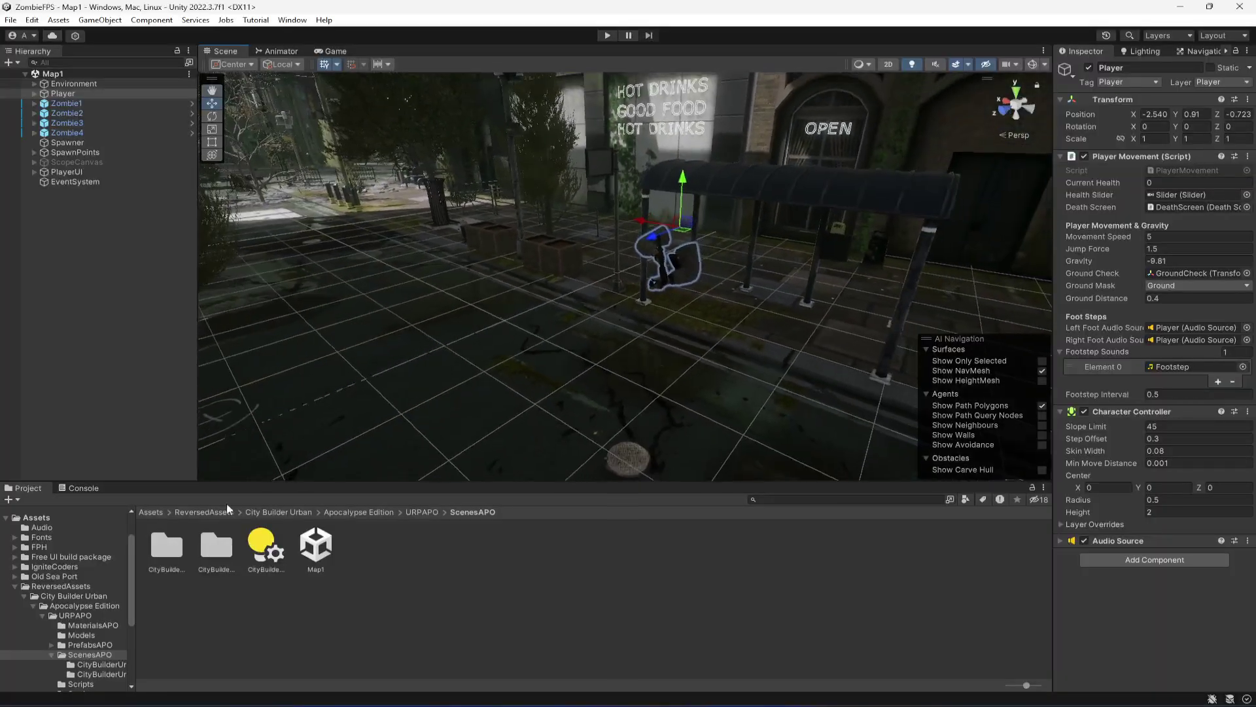
Create a new folder named PlayerPrefabs in the project's Assets root
left_click(15, 587)
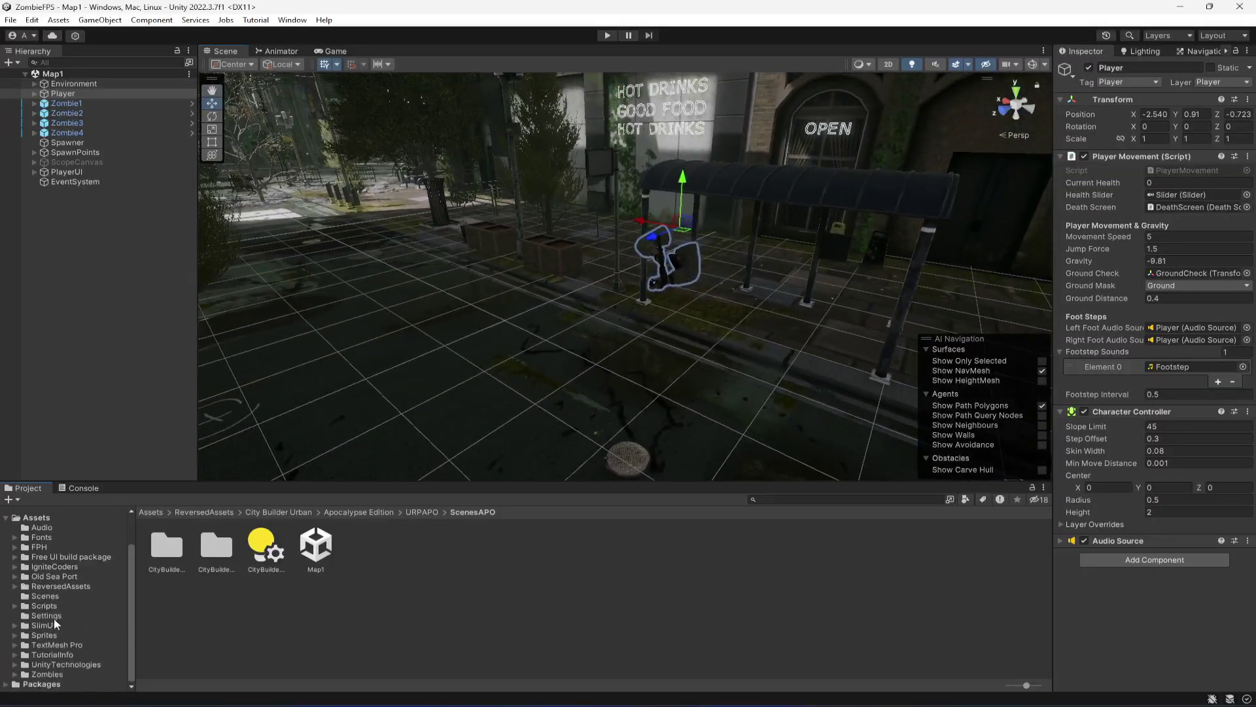
left_click(37, 518)
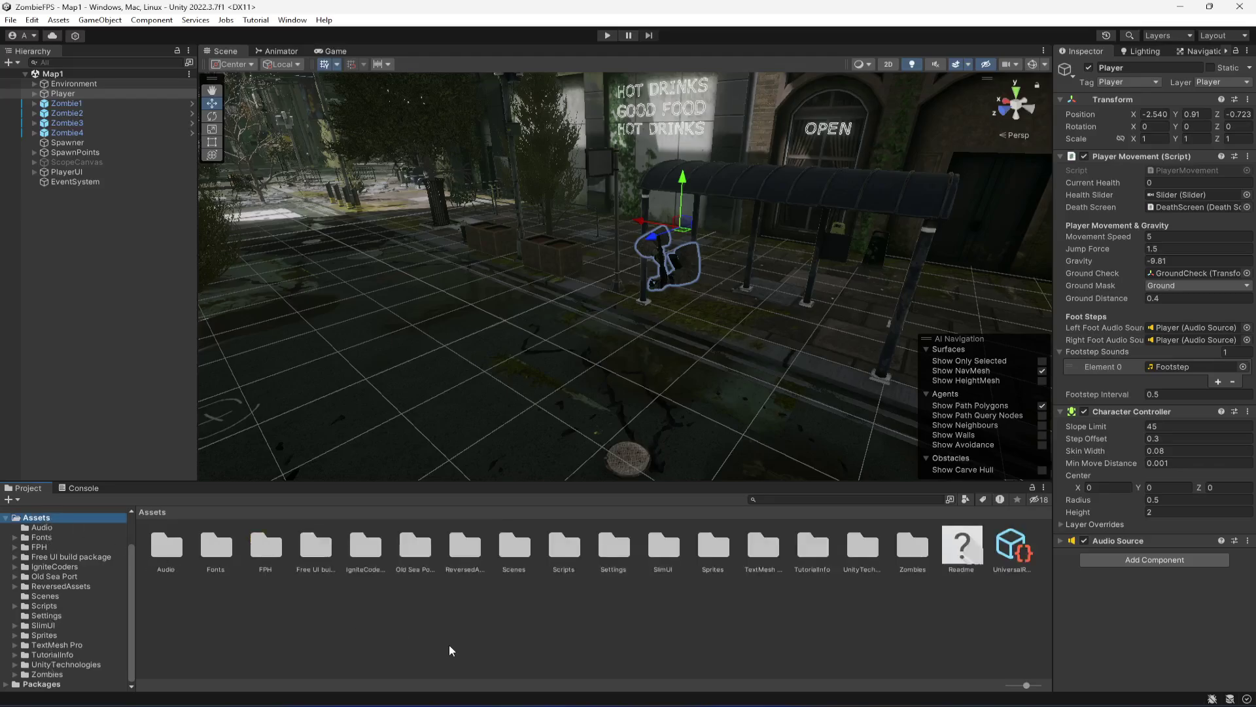
right_click(449, 648)
mouse_move(530, 293)
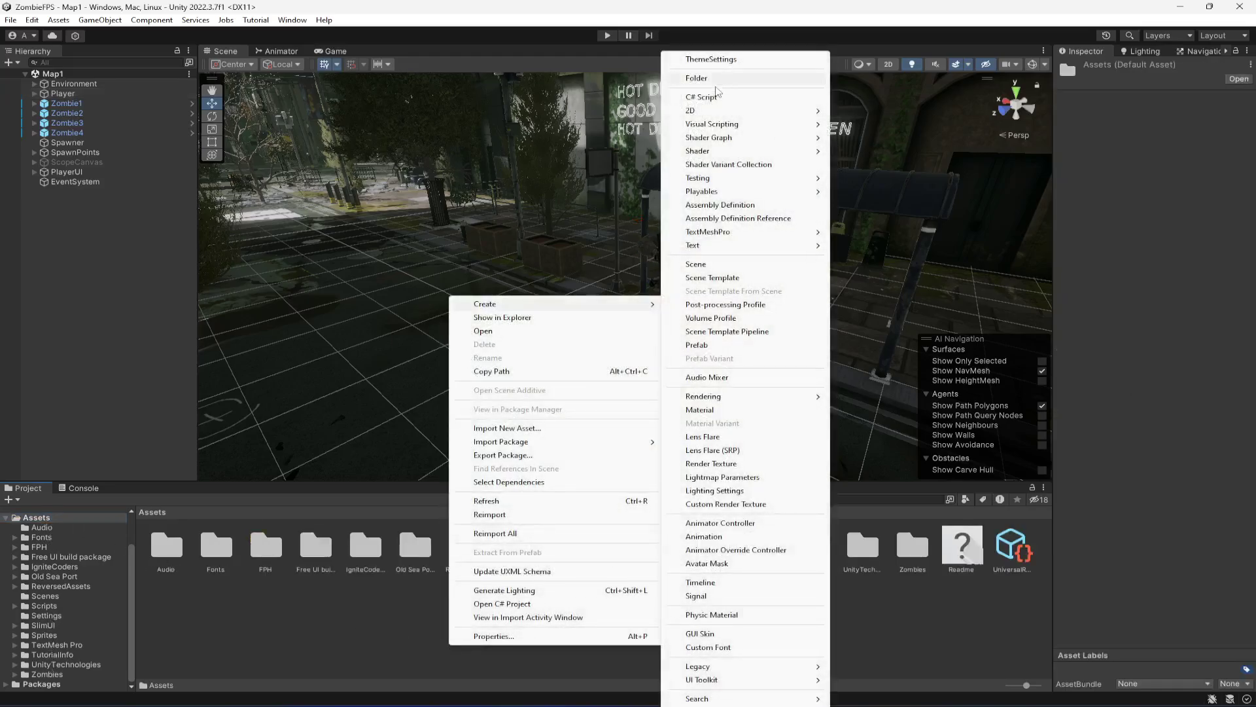
left_click(698, 78)
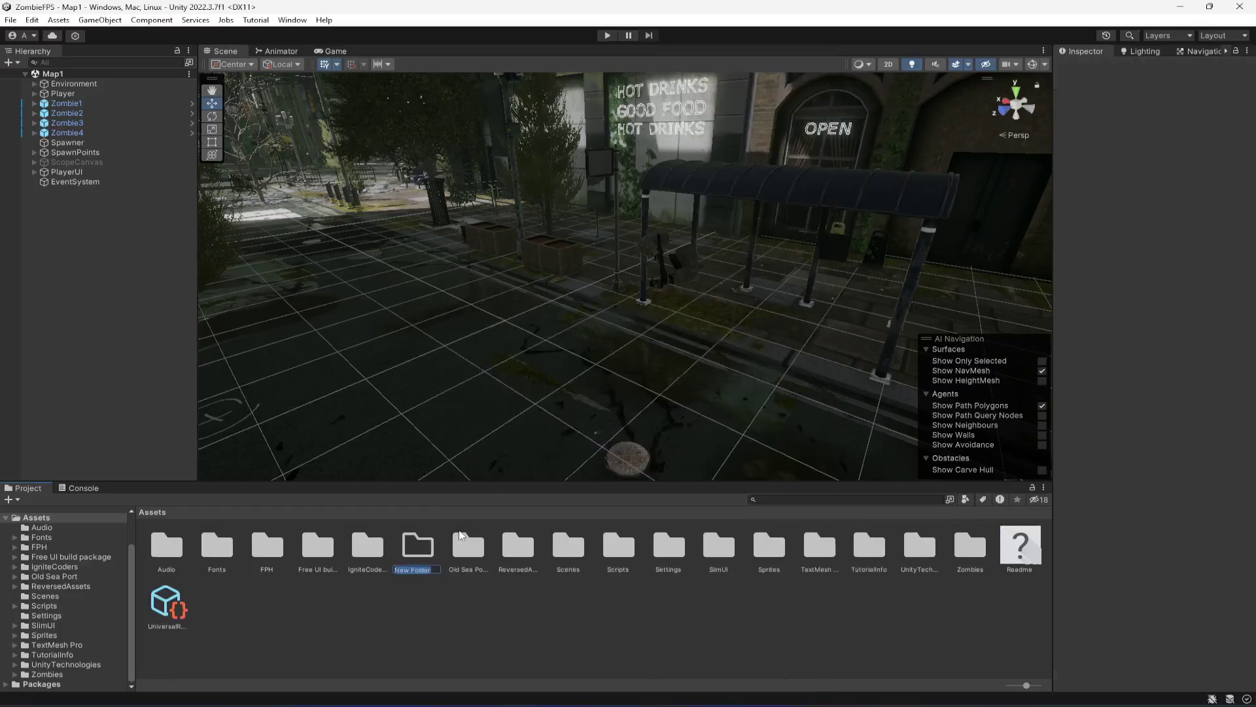
type("Player")
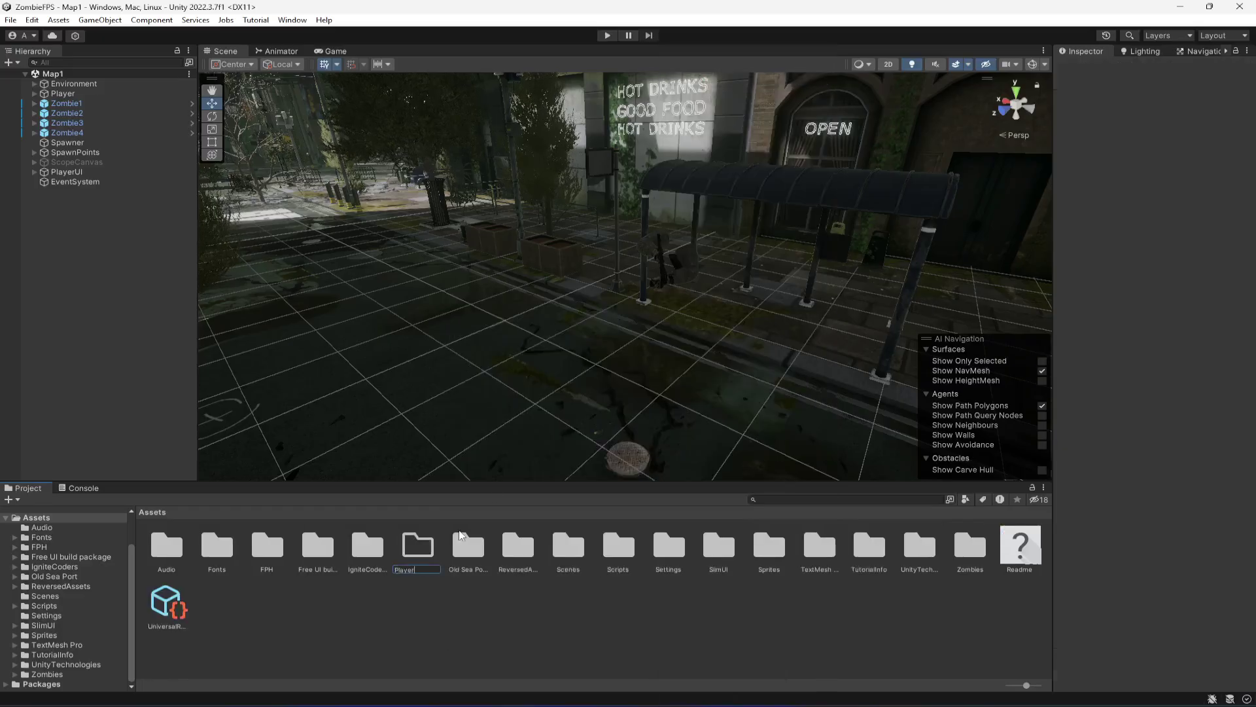
type("Prefabs")
key("Return")
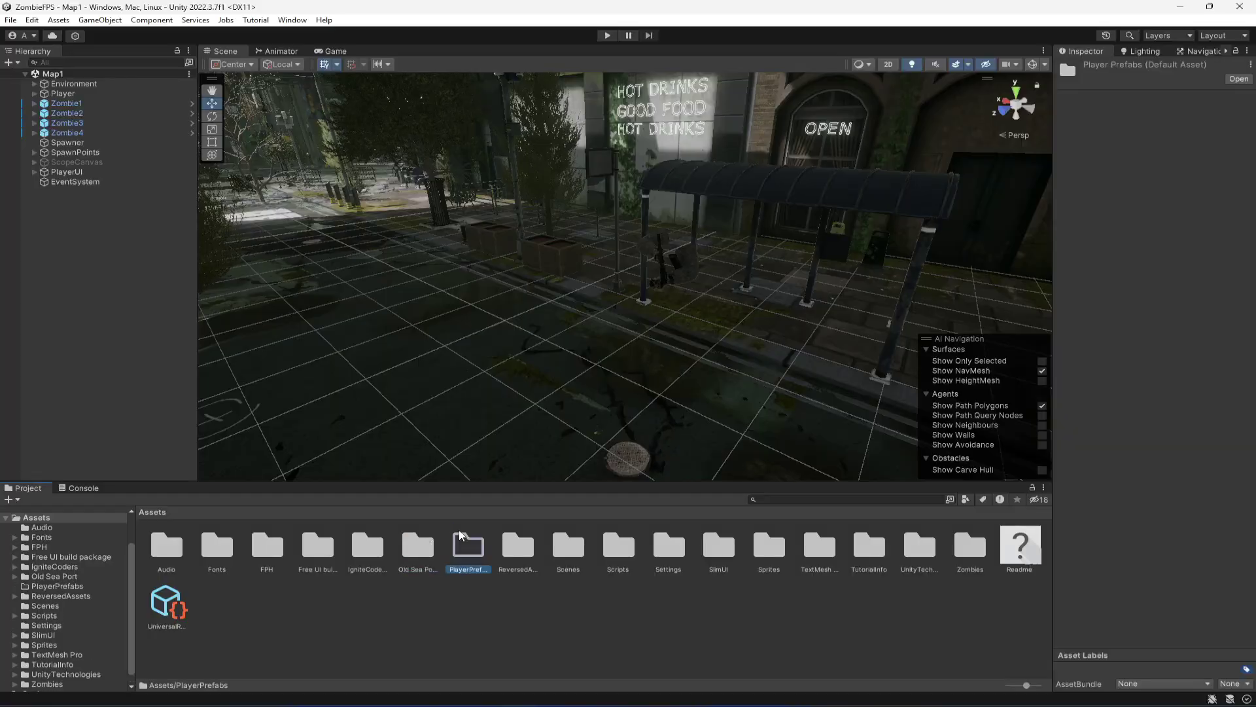
Turn the Map1 objects Player, Spawner, ScopeCanvas and PlayerUI into prefabs inside the PlayerPrefabs folder
double_click(468, 550)
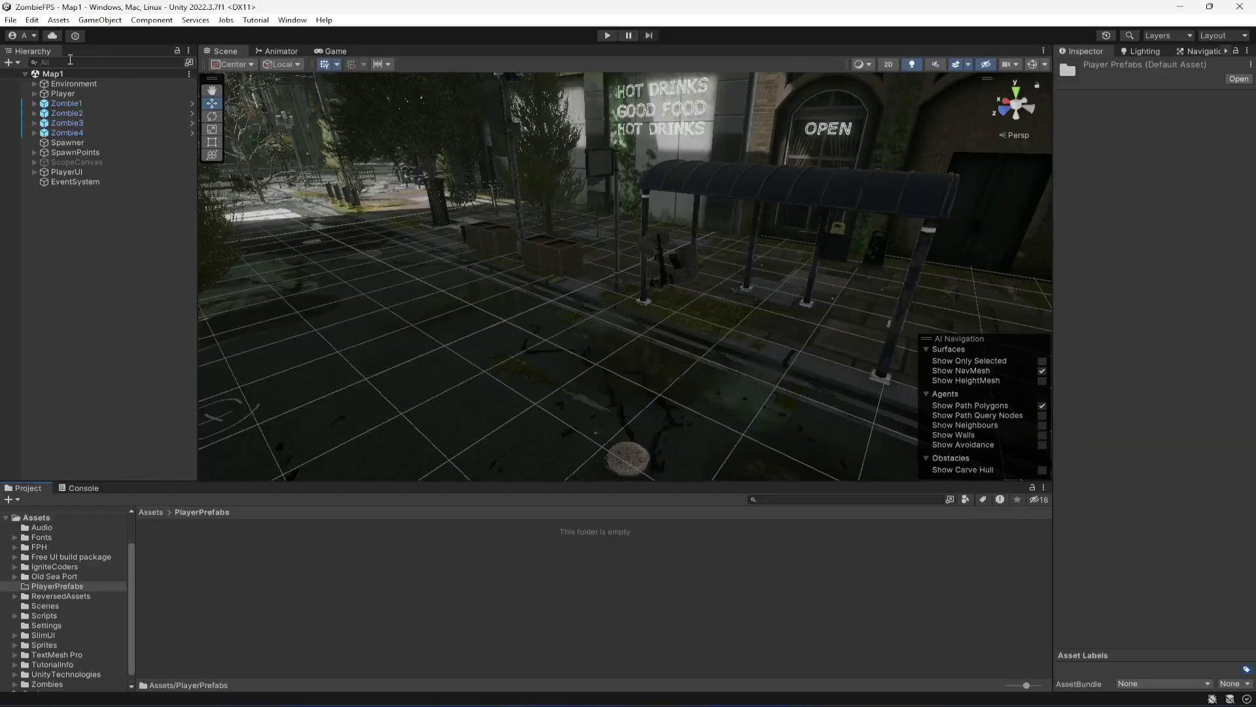
left_click_drag(64, 97, 288, 573)
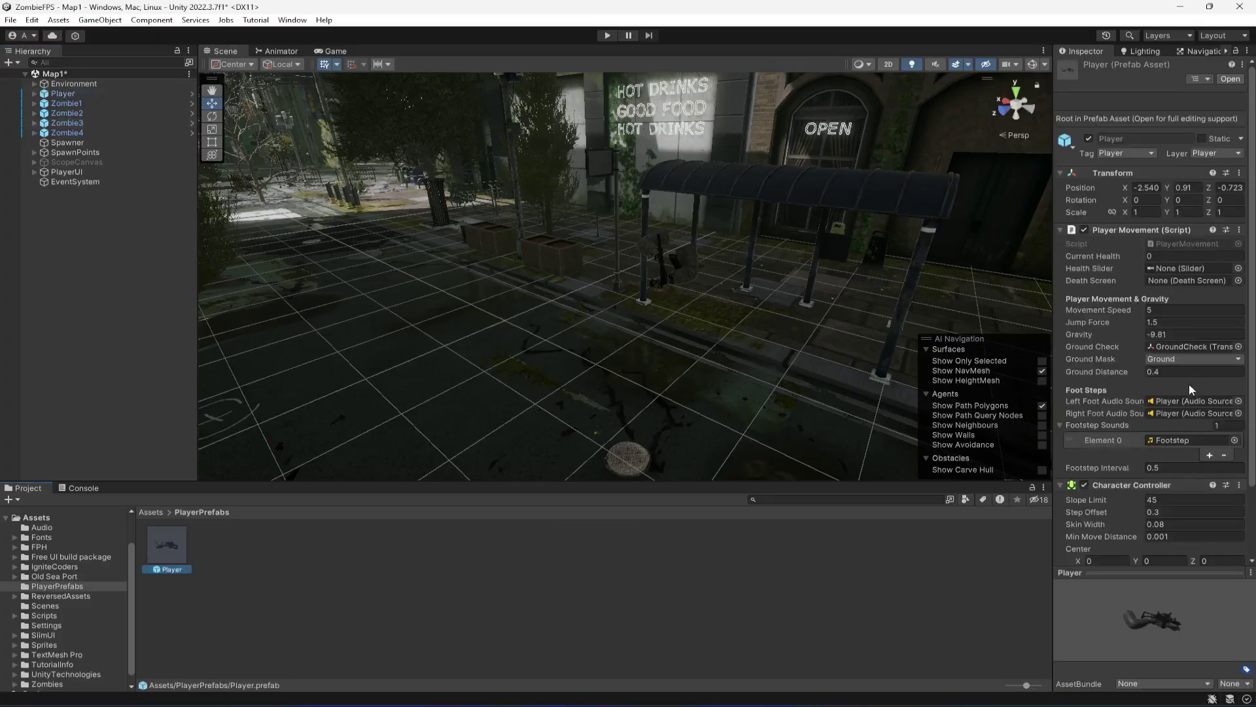
left_click(68, 142)
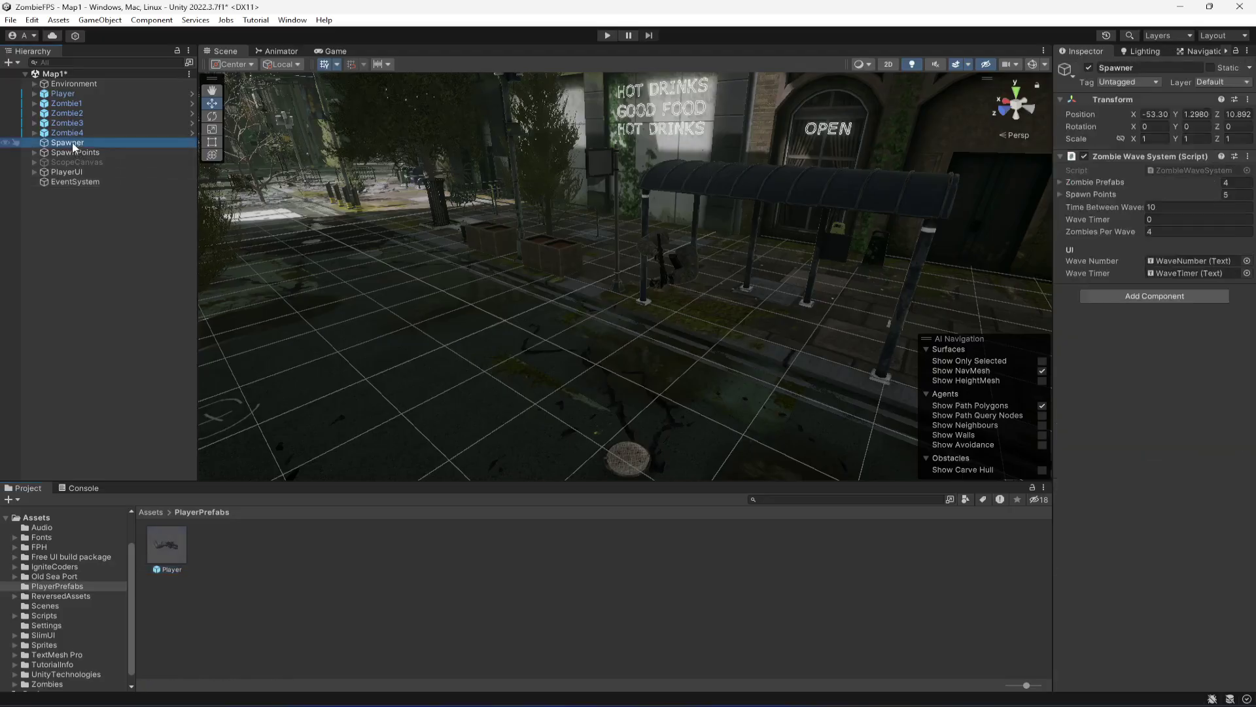
left_click_drag(68, 144, 261, 573)
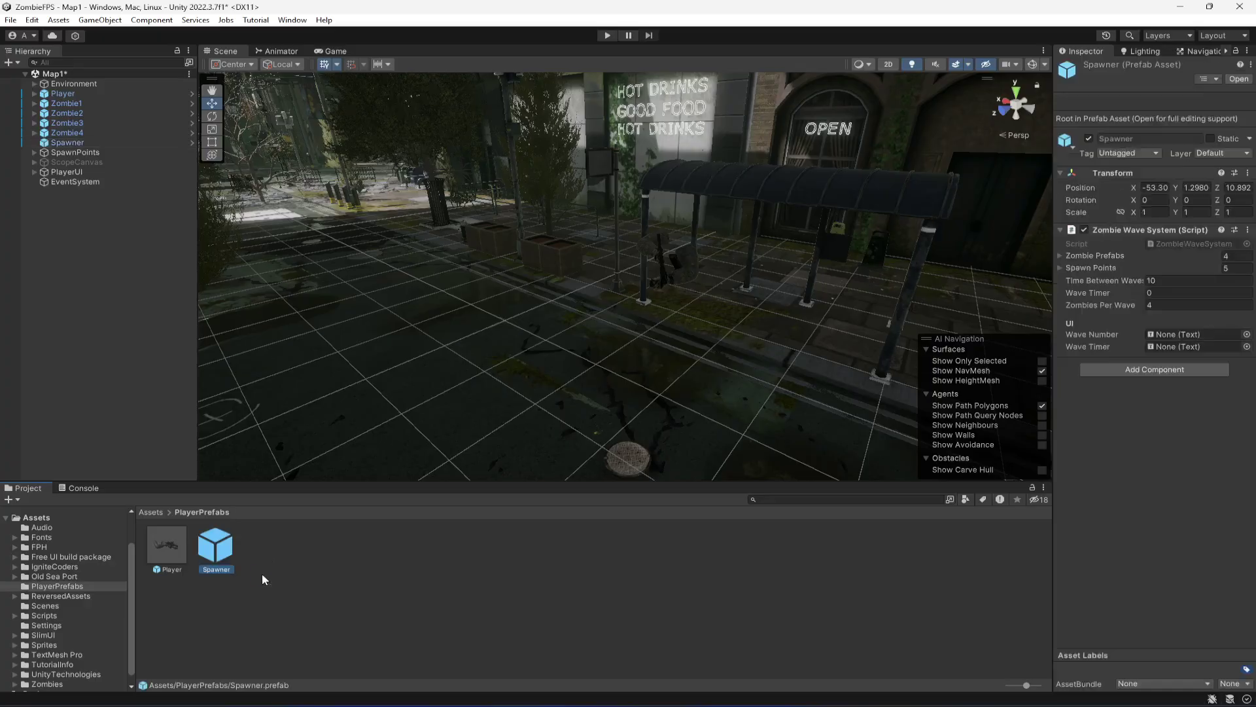
left_click(96, 152)
left_click(84, 163)
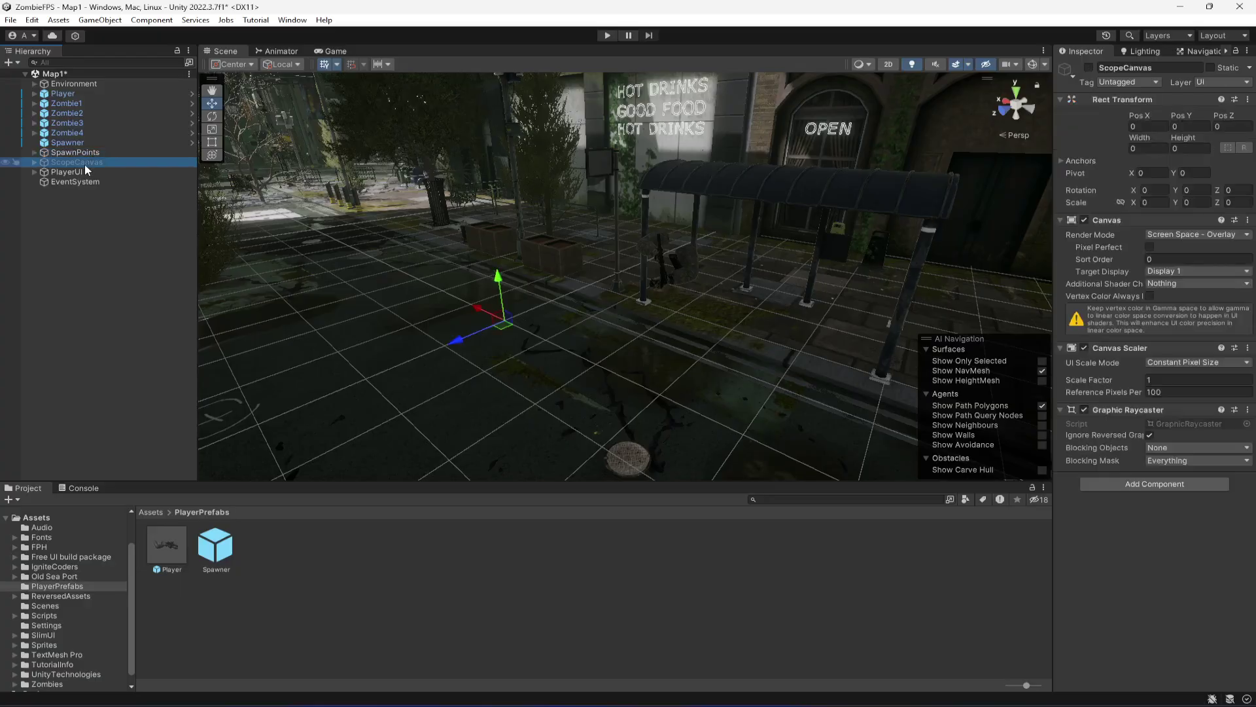
left_click_drag(73, 160, 336, 576)
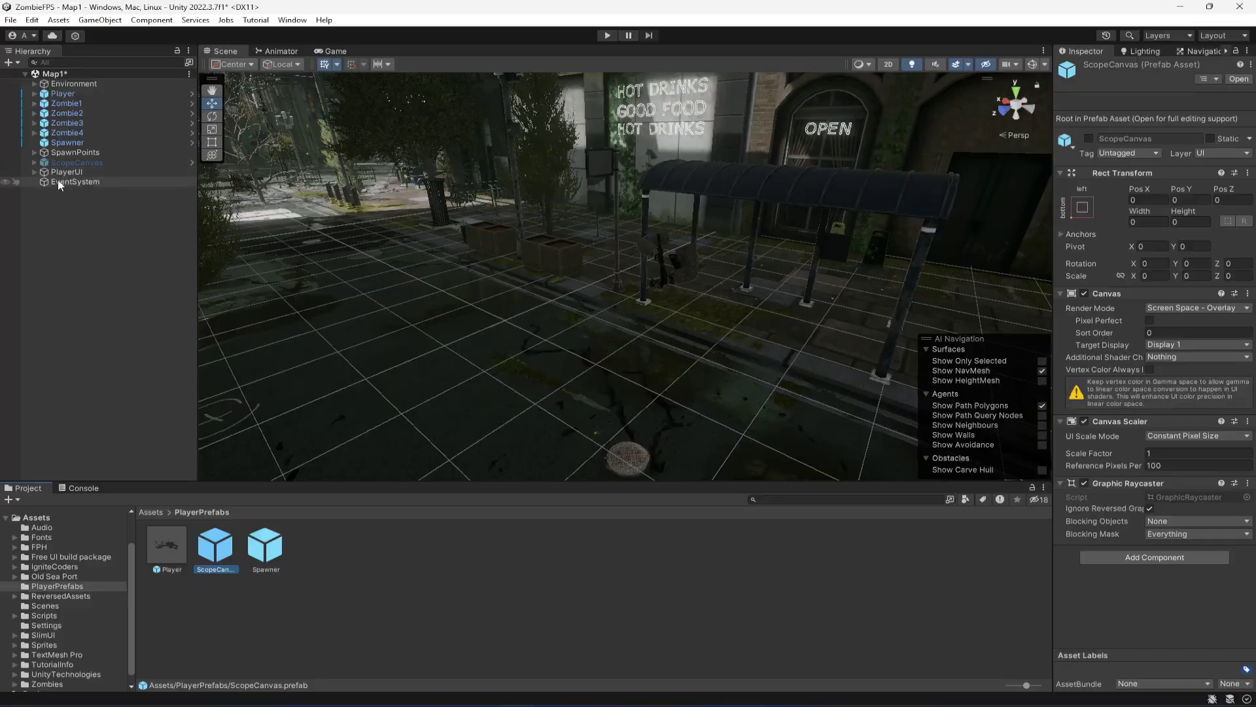
left_click_drag(62, 171, 354, 560)
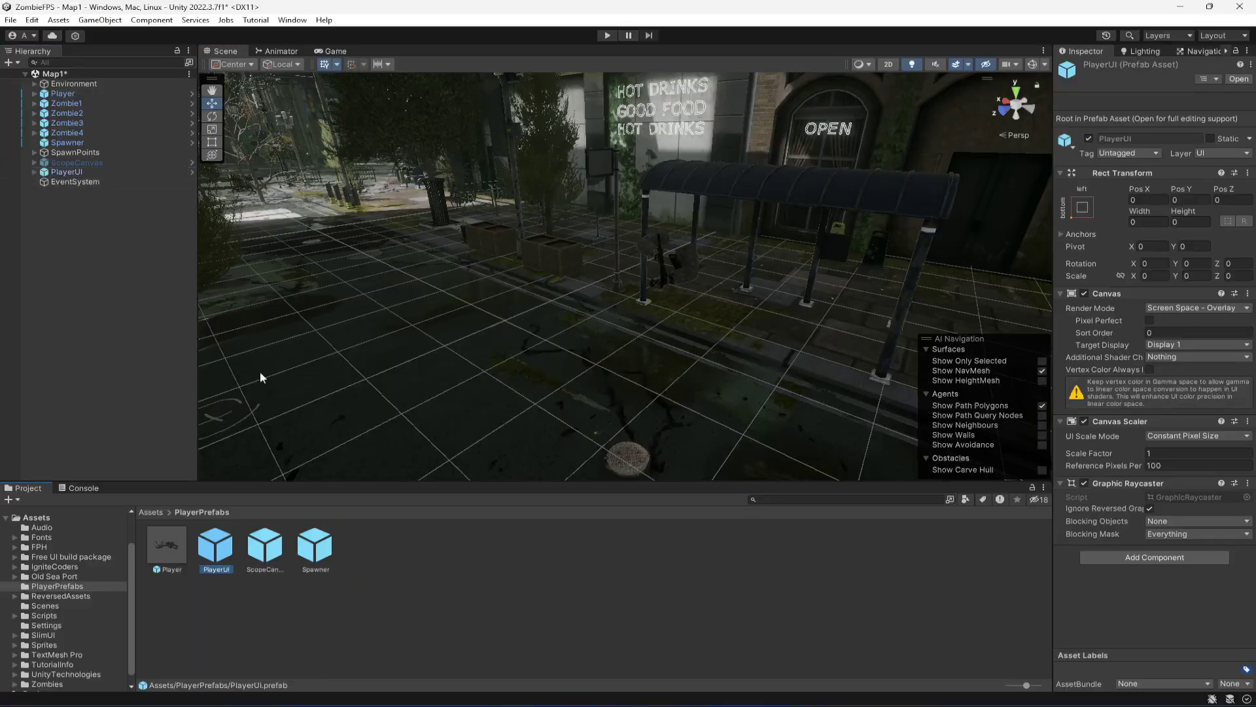
left_click(77, 103)
left_click(82, 113)
left_click(84, 122)
left_click(81, 85)
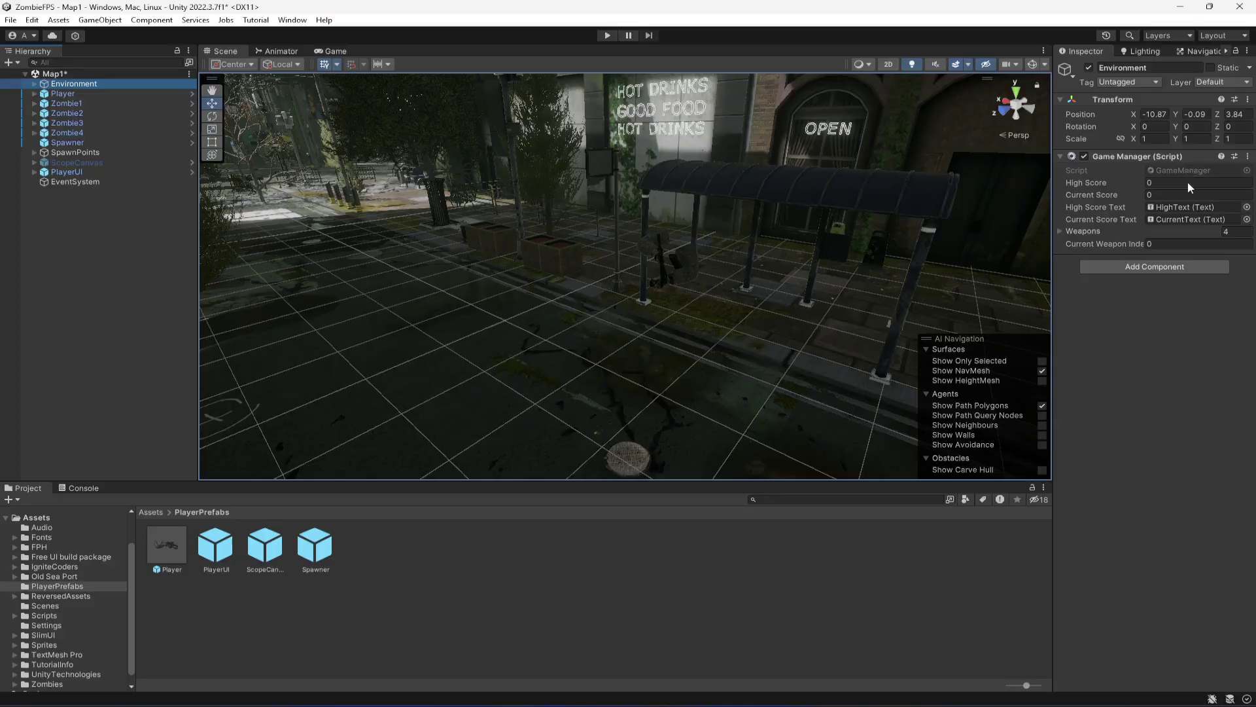
Open the Map2 scene from the Old Sea Port scenes folder, saving the changes made to Map1
left_click(59, 576)
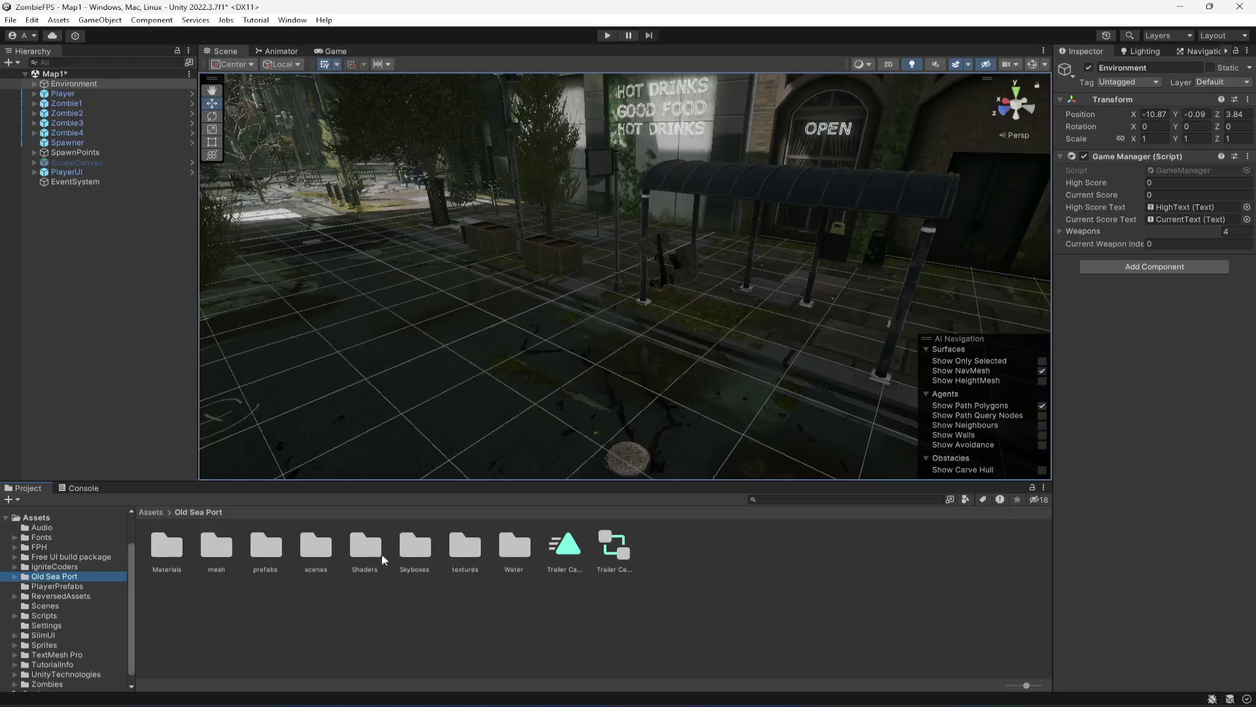
double_click(322, 555)
double_click(315, 547)
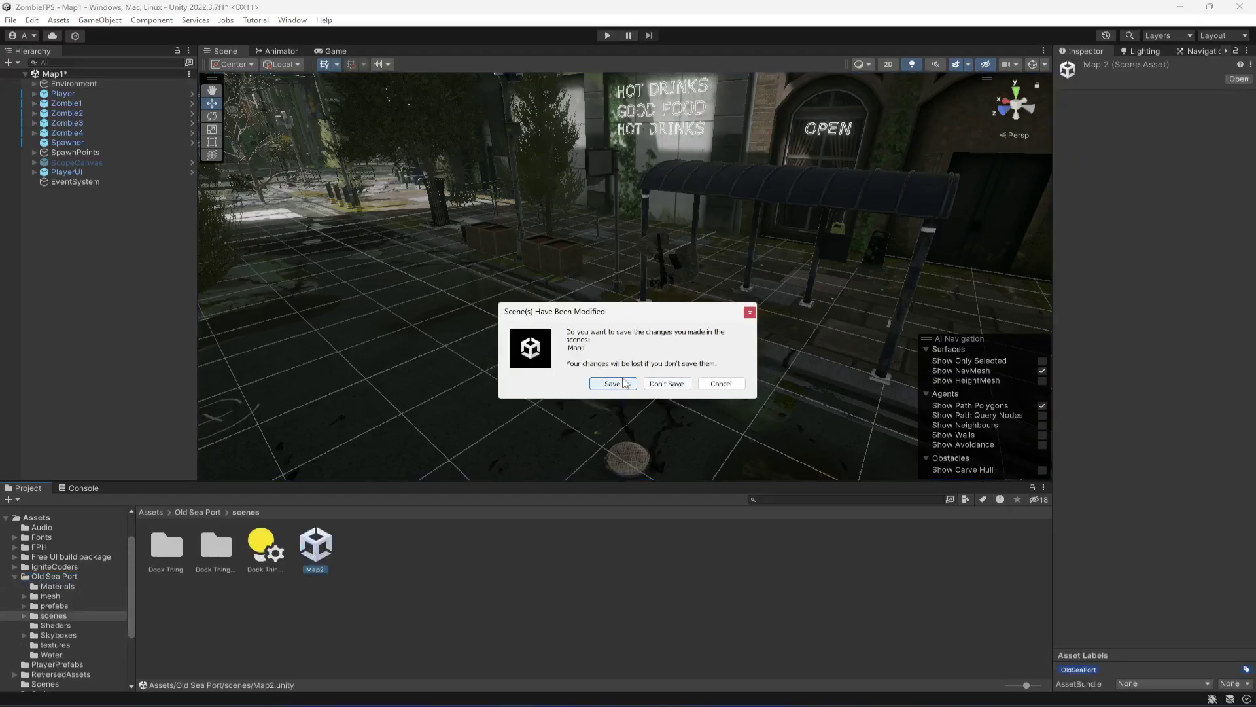
left_click(615, 385)
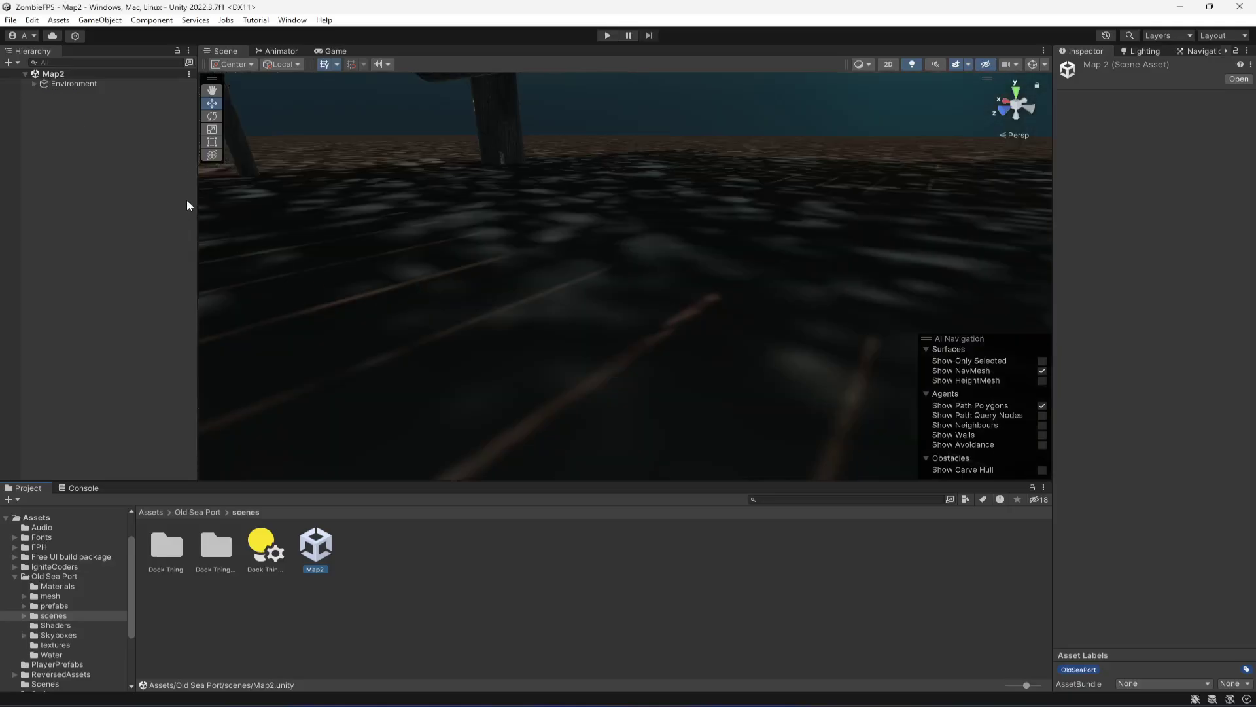
Examine the layout of the Map2 environment, including the castle towers, courtyard and wooden dock
double_click(74, 84)
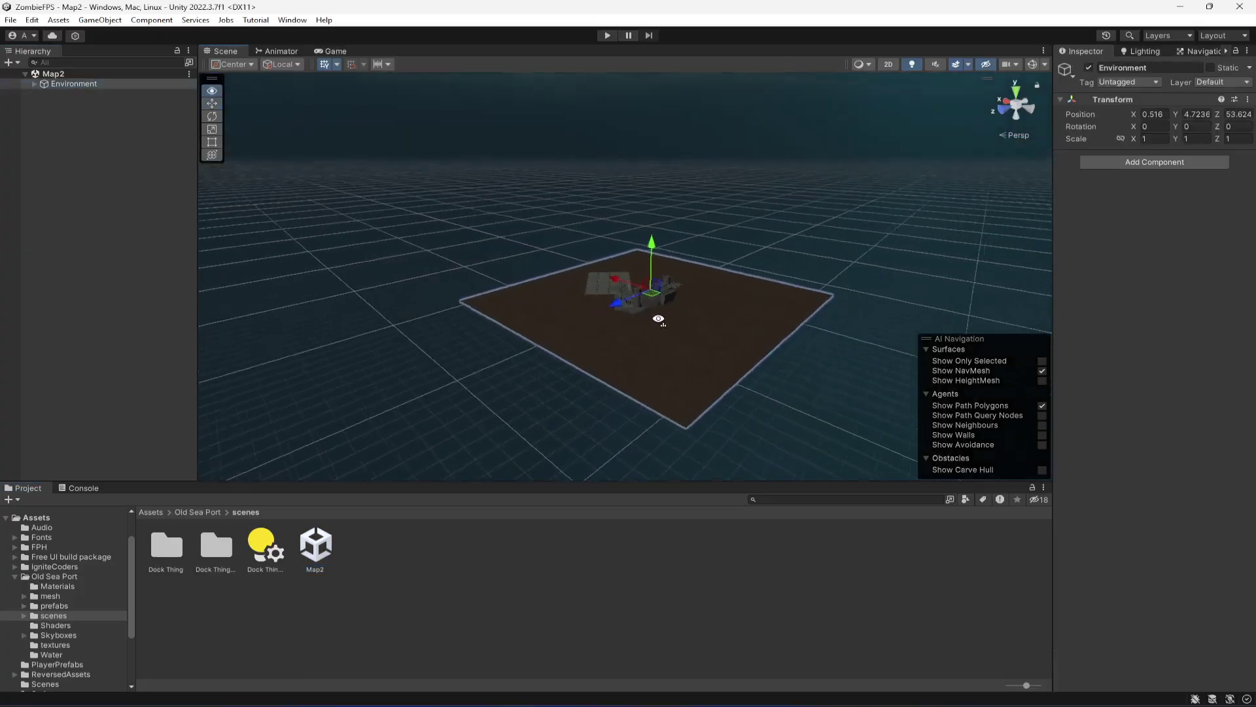
scroll(662, 312, "up", 8)
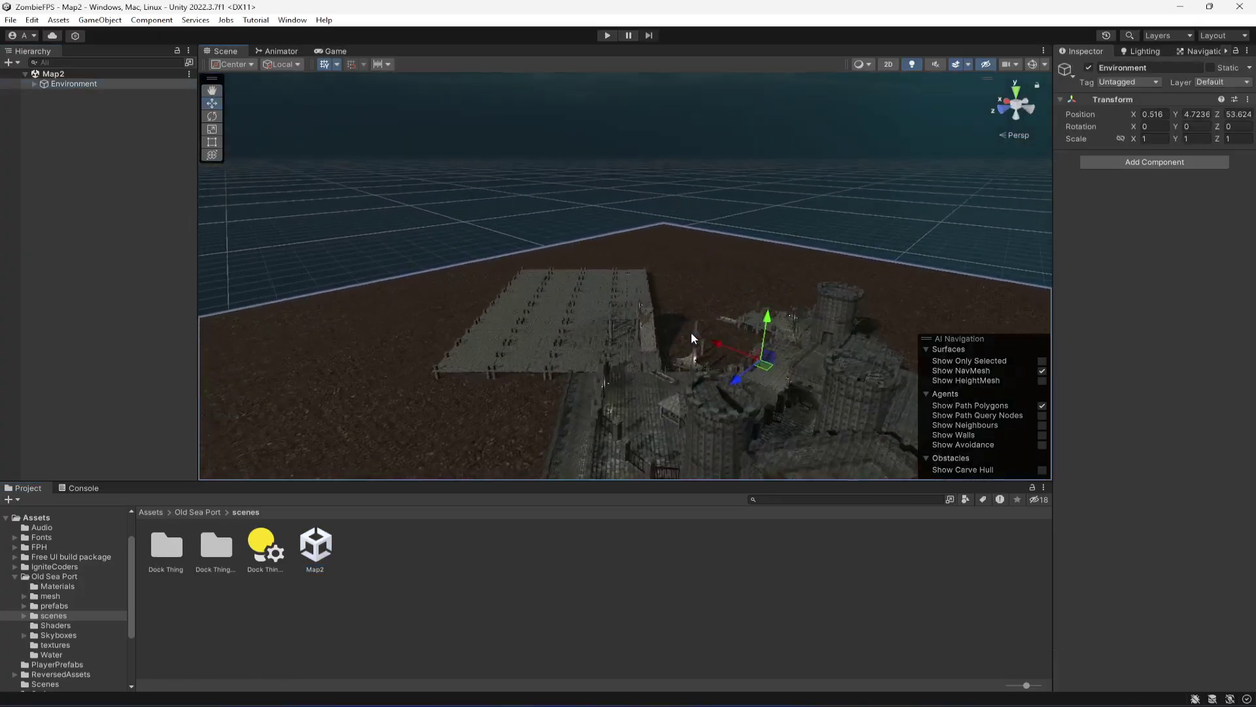
right_click_drag(803, 253, 687, 304)
key("w")
key("w")
scroll(687, 307, "down", 10)
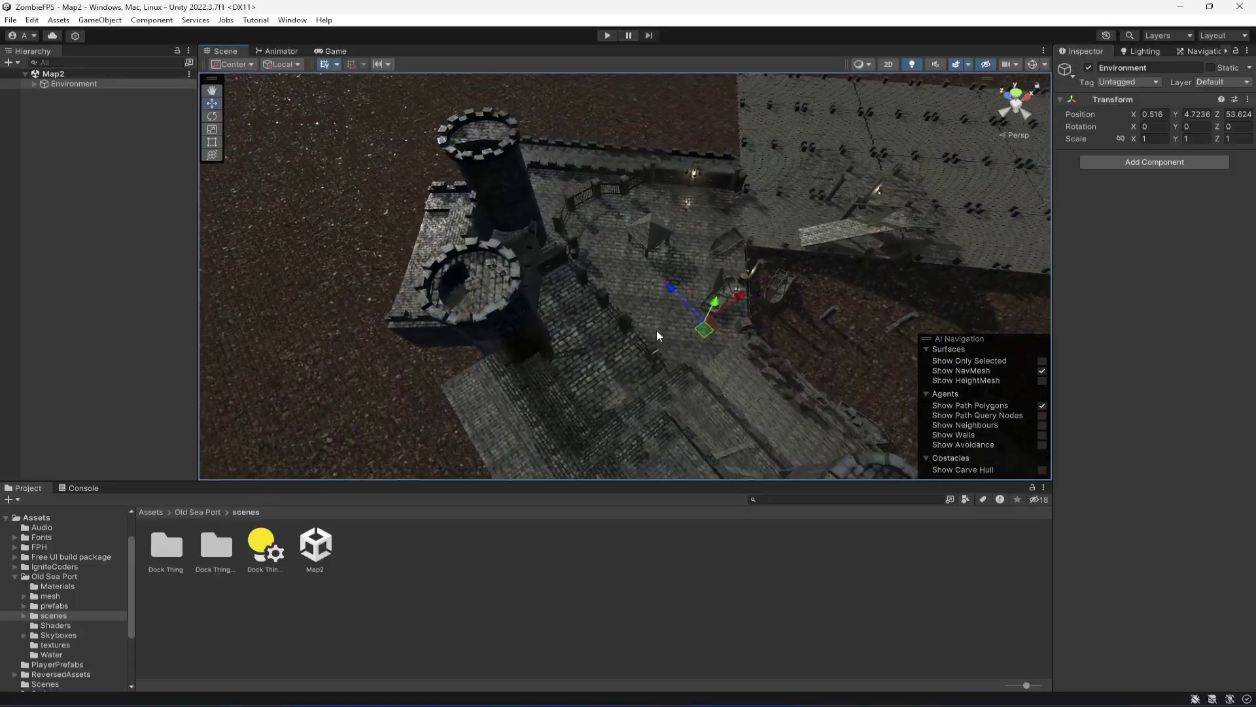
left_click(650, 288)
left_click_drag(658, 291, 785, 228, "alt")
key("Right")
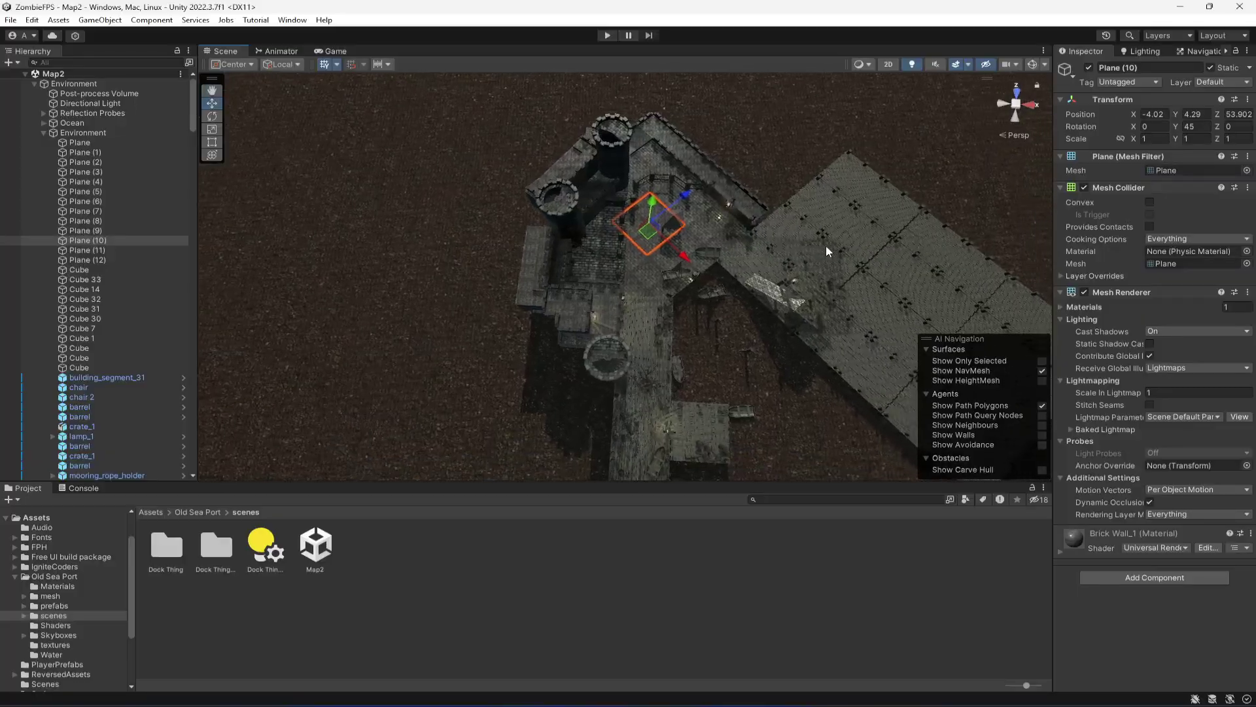
left_click_drag(635, 211, 741, 172, "alt")
left_click(741, 173)
Assign the Ground layer to the top-level Environment object and all its children, and save the Map2 scene
left_click_drag(197, 364, 198, 88)
left_click(34, 83)
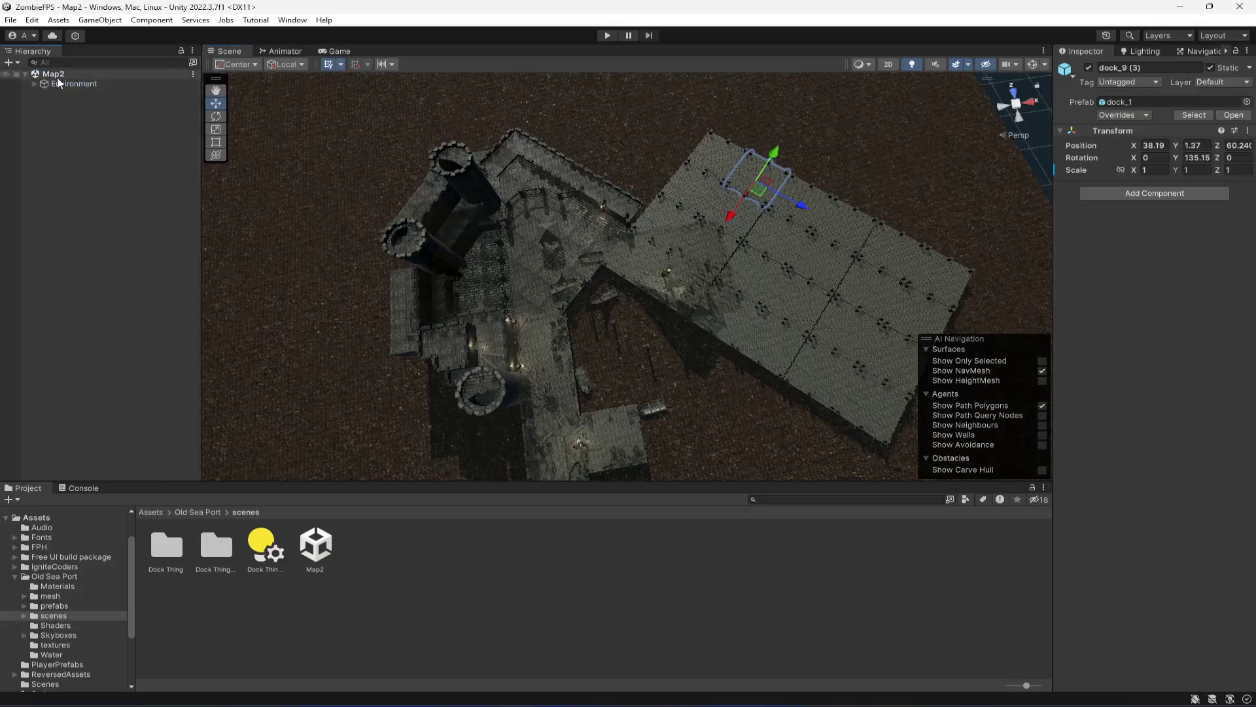
left_click(65, 84)
left_click(1168, 82)
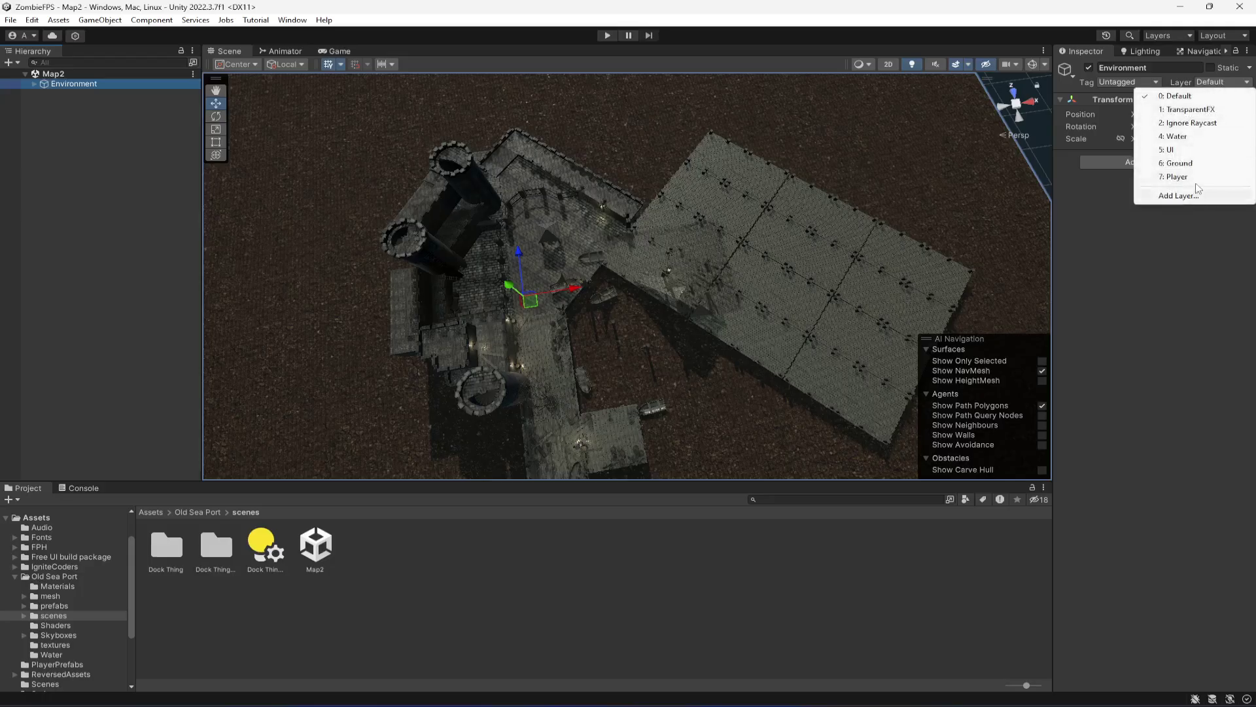
left_click(1174, 165)
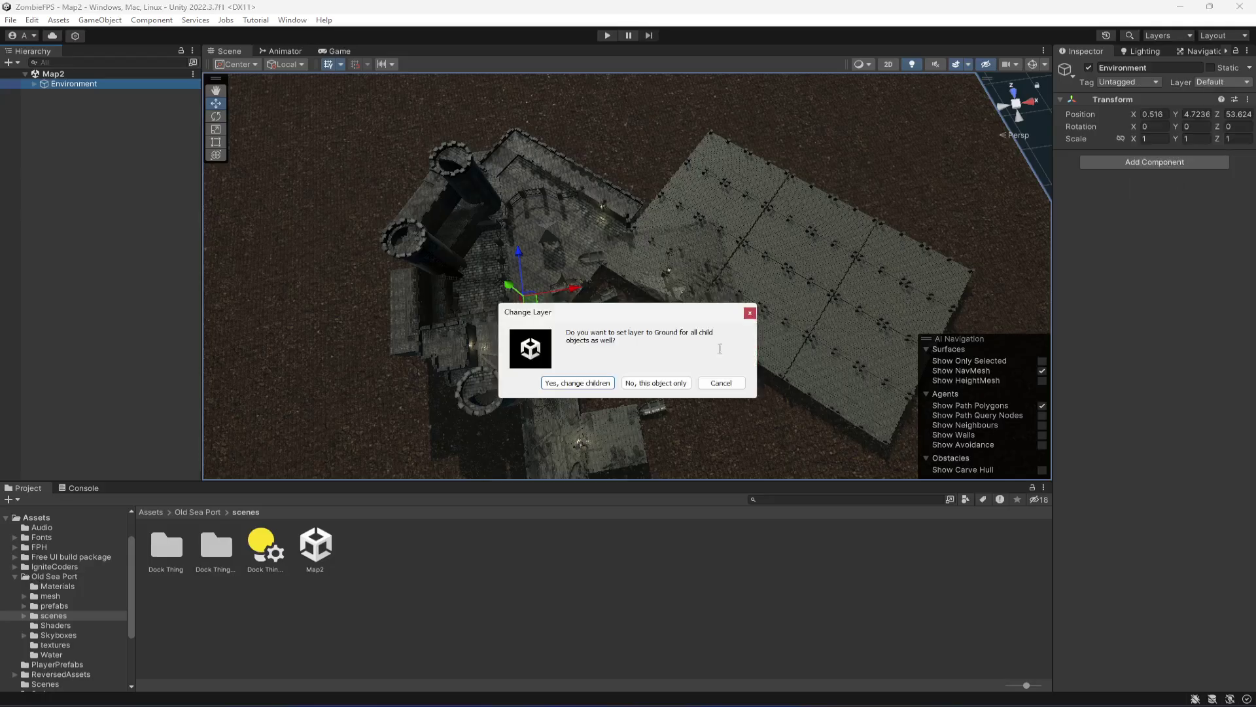
left_click(573, 386)
left_click(42, 99)
key("ctrl+s")
Place the Player prefab from the PlayerPrefabs folder on top of the round tower with the spiral stairs
mouse_move(880, 238)
right_mouse_down()
mouse_move(617, 210)
mouse_move(648, 168)
right_mouse_up()
scroll(648, 169, "up", 10)
right_click_drag(648, 262, 614, 281)
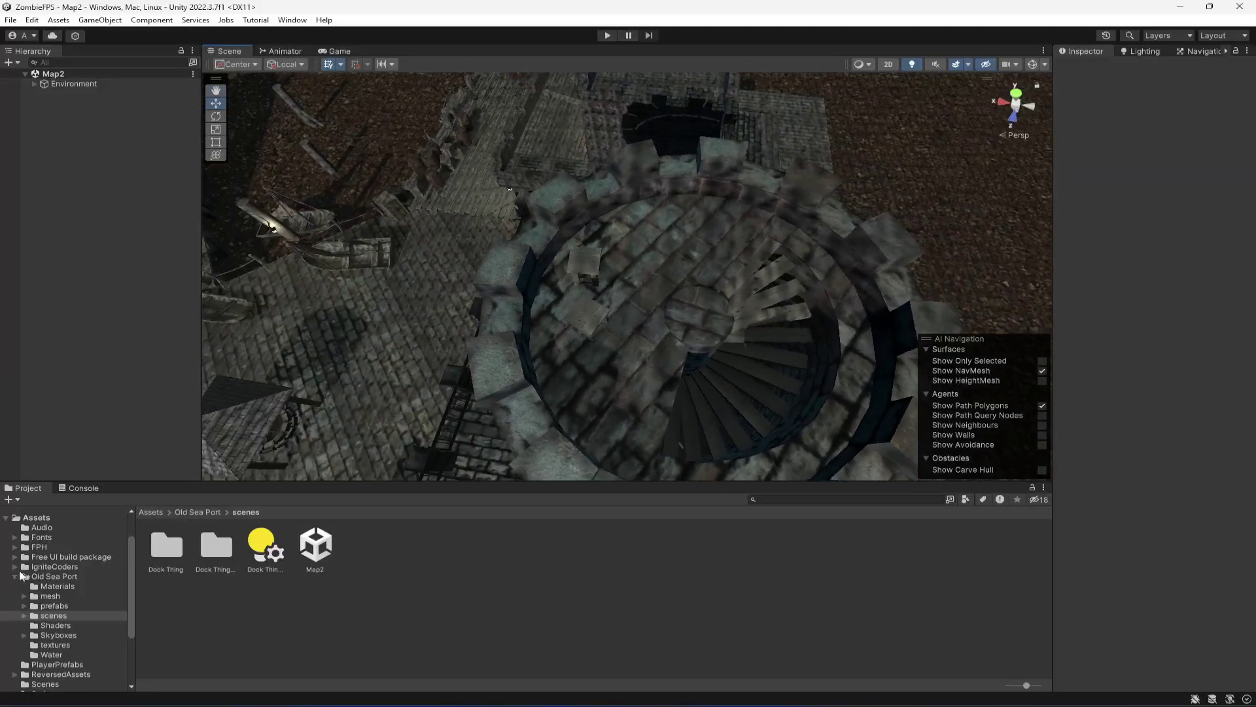
scroll(66, 652, "down", 3)
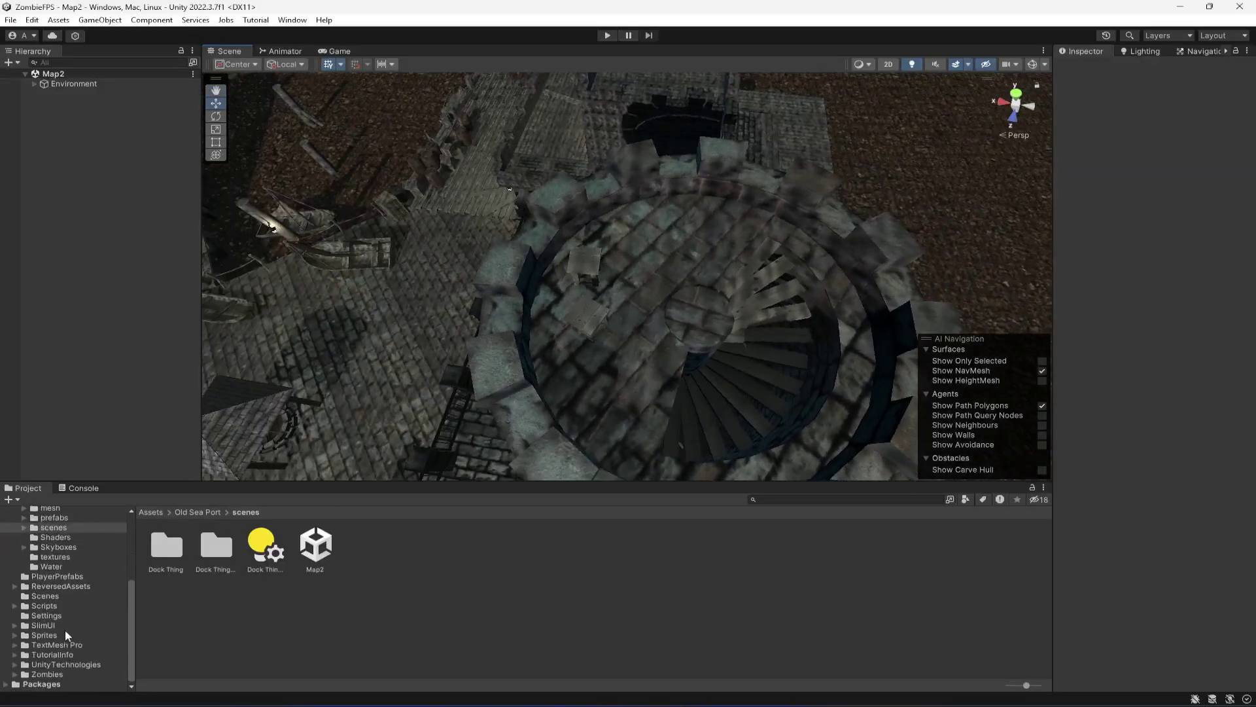
left_click(57, 577)
left_click_drag(167, 548, 653, 246)
Turn on the scene gizmos and raise the Player above the tower floor to a Y position of about 21.2
scroll(681, 305, "up", 4)
middle_click_drag(707, 316, 623, 344)
left_click_drag(622, 345, 766, 179, "alt")
scroll(766, 178, "down", 3)
middle_click_drag(765, 178, 906, 150)
left_click(1033, 64)
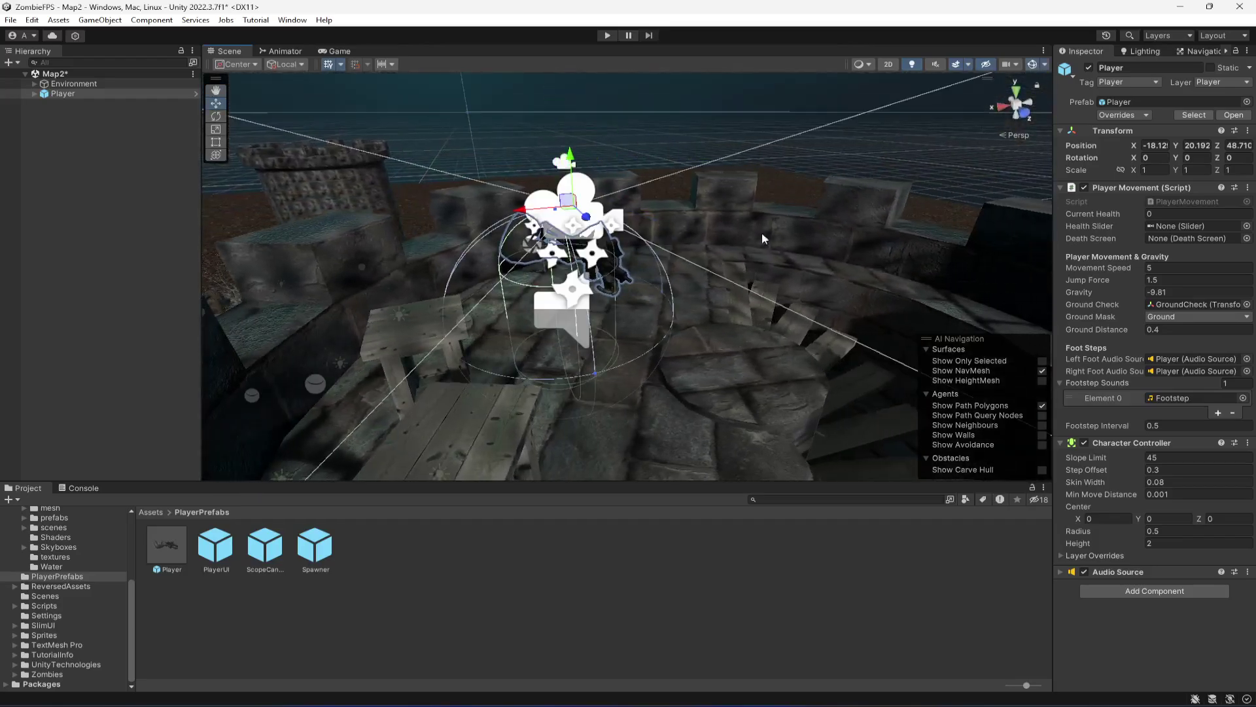
right_click_drag(851, 193, 815, 167)
middle_click_drag(887, 269, 747, 269)
left_click_drag(749, 274, 724, 65, "alt")
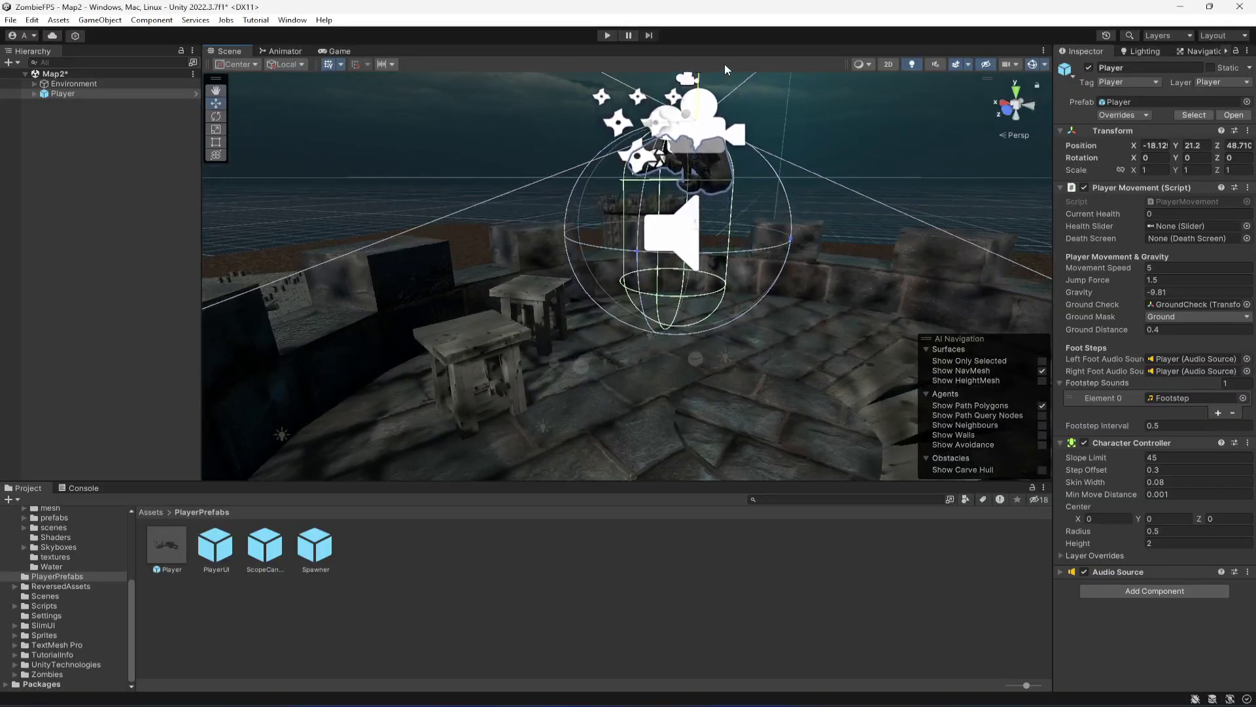
right_click_drag(655, 307, 491, 412)
key("f")
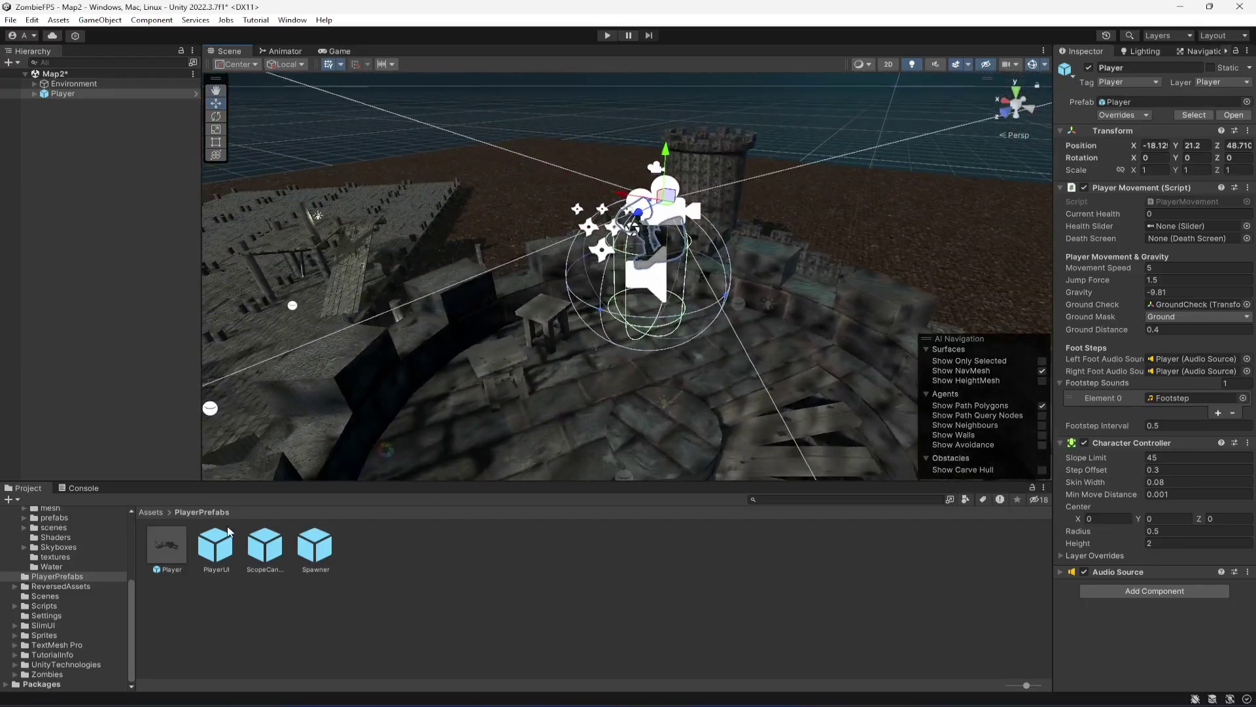
Add the PlayerUI prefab to the Map2 scene as a top-level object
left_click_drag(223, 562, 117, 196)
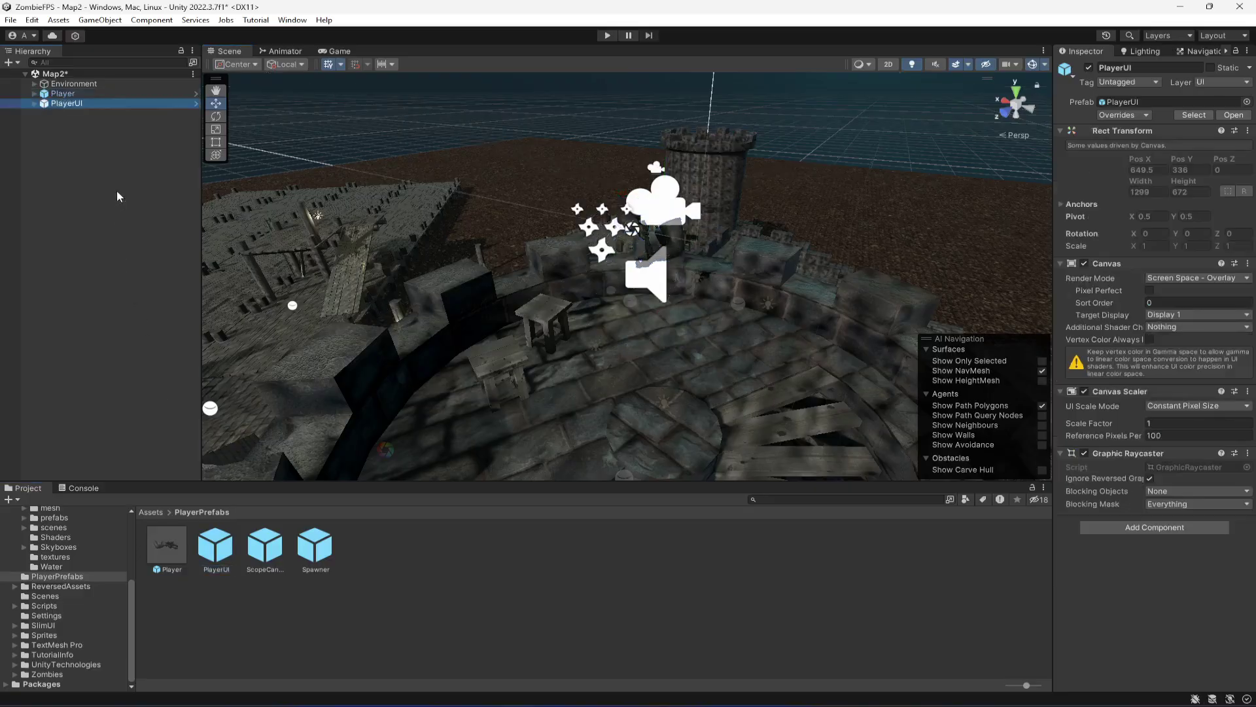
Add the ScopeCanvas and Spawner prefabs to the Map2 scene as top-level objects
left_click_drag(275, 559, 65, 162)
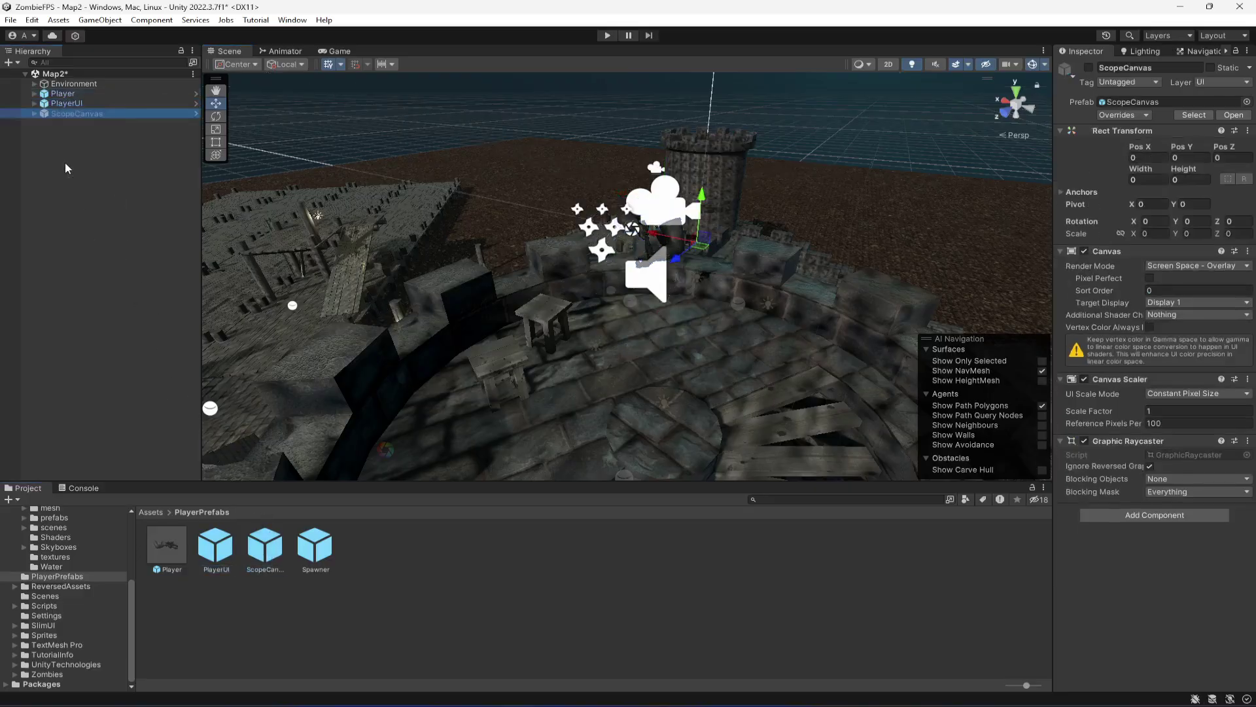
left_click_drag(324, 555, 90, 202)
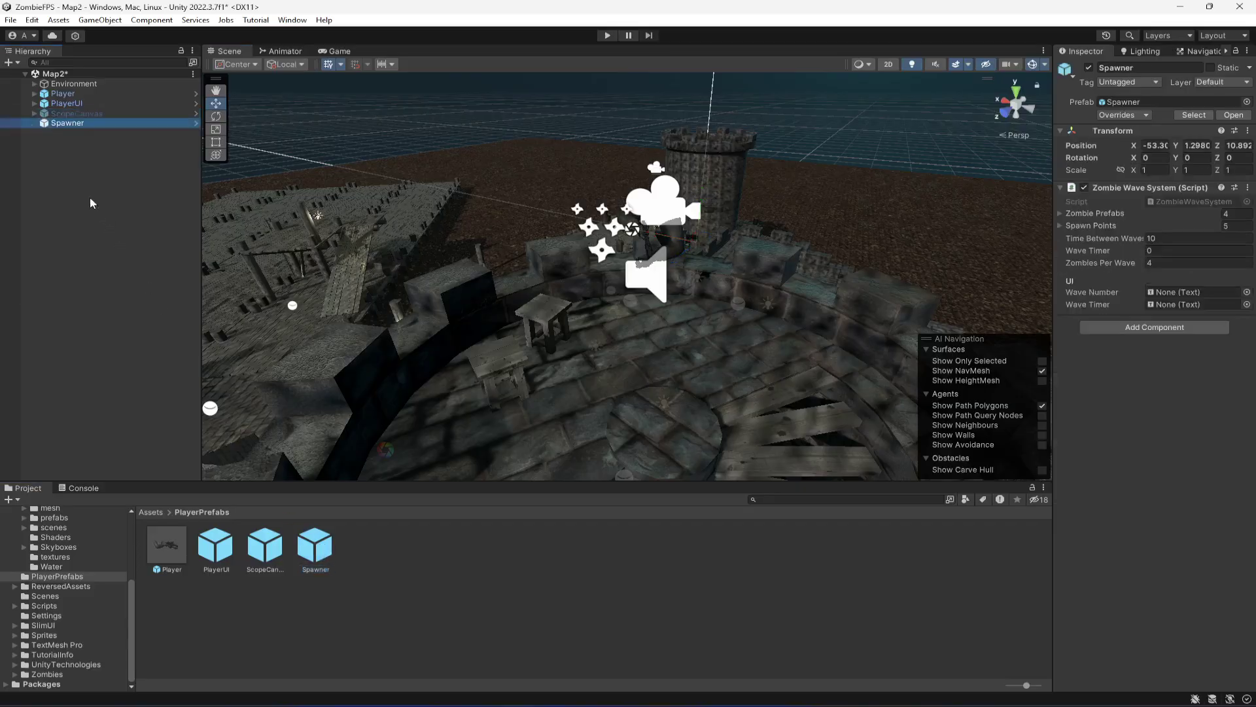
right_click_drag(685, 306, 487, 290)
double_click(63, 121)
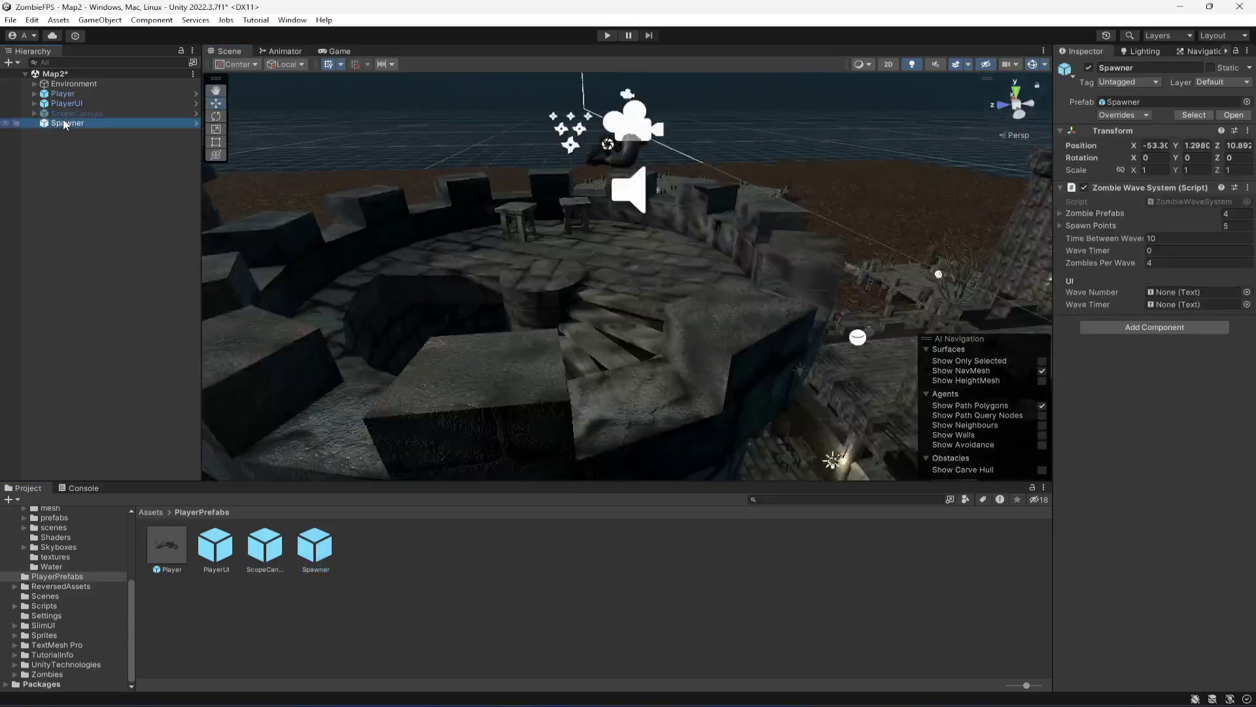
right_click_drag(684, 305, 636, 252)
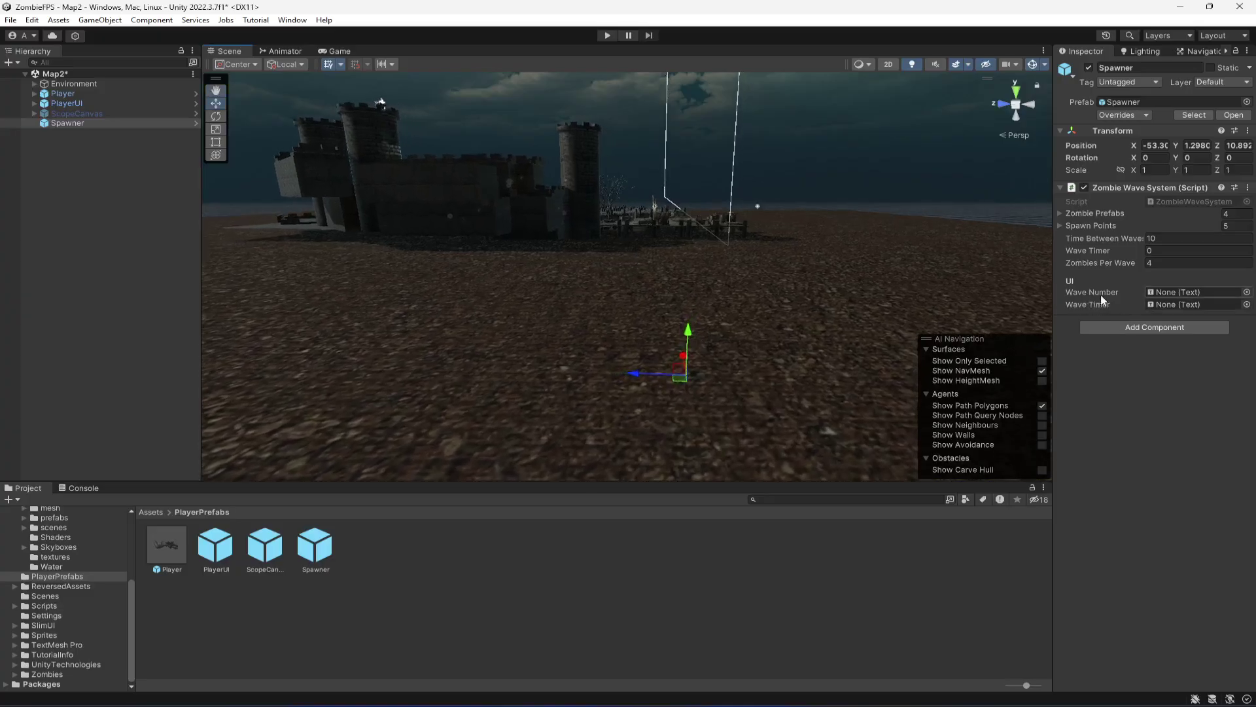
On the Player's movement script, assign the Slider from Health&Score as the Health Slider and the DeathScreen object as the Death Screen
double_click(94, 93)
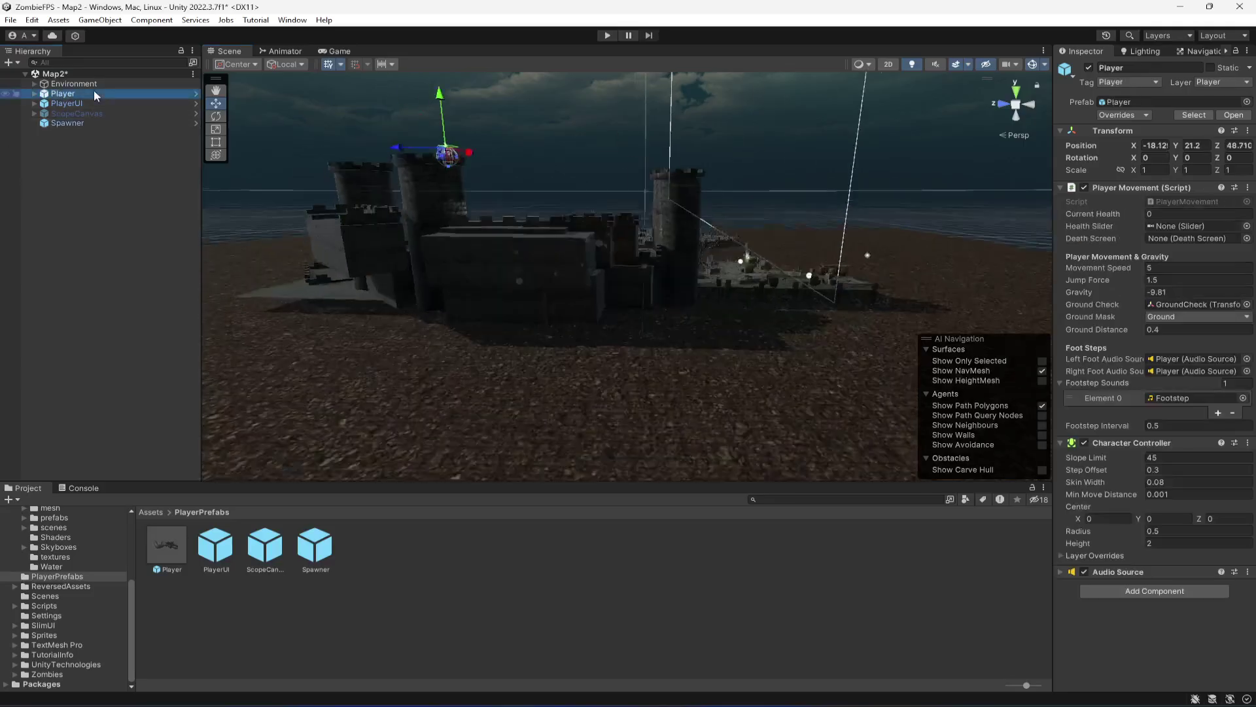
right_click_drag(576, 314, 667, 316)
scroll(666, 314, "down", 5)
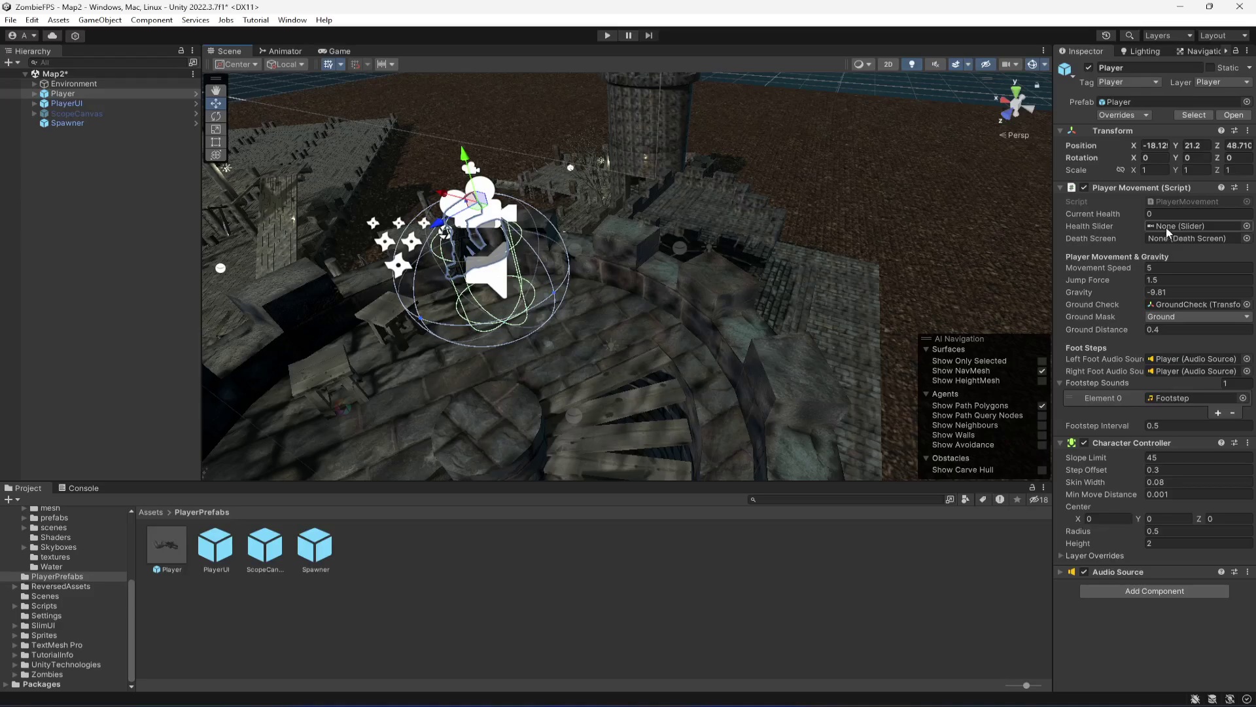
left_click(34, 104)
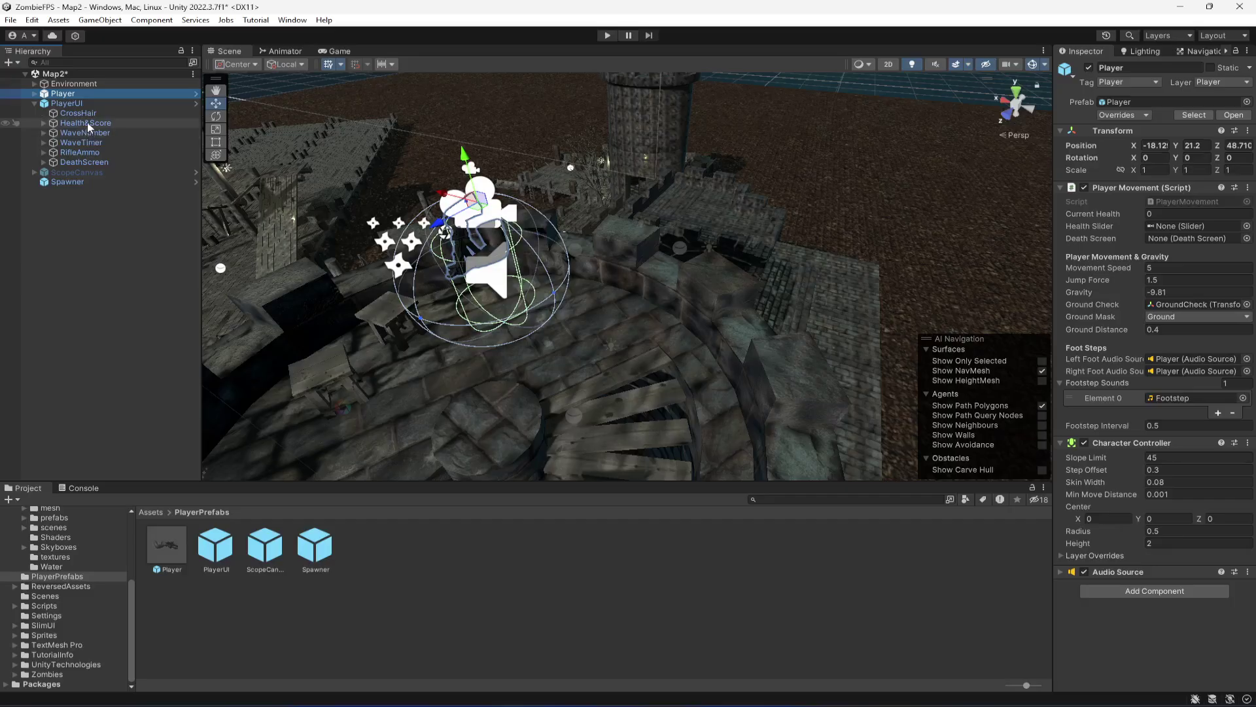
left_click(43, 123)
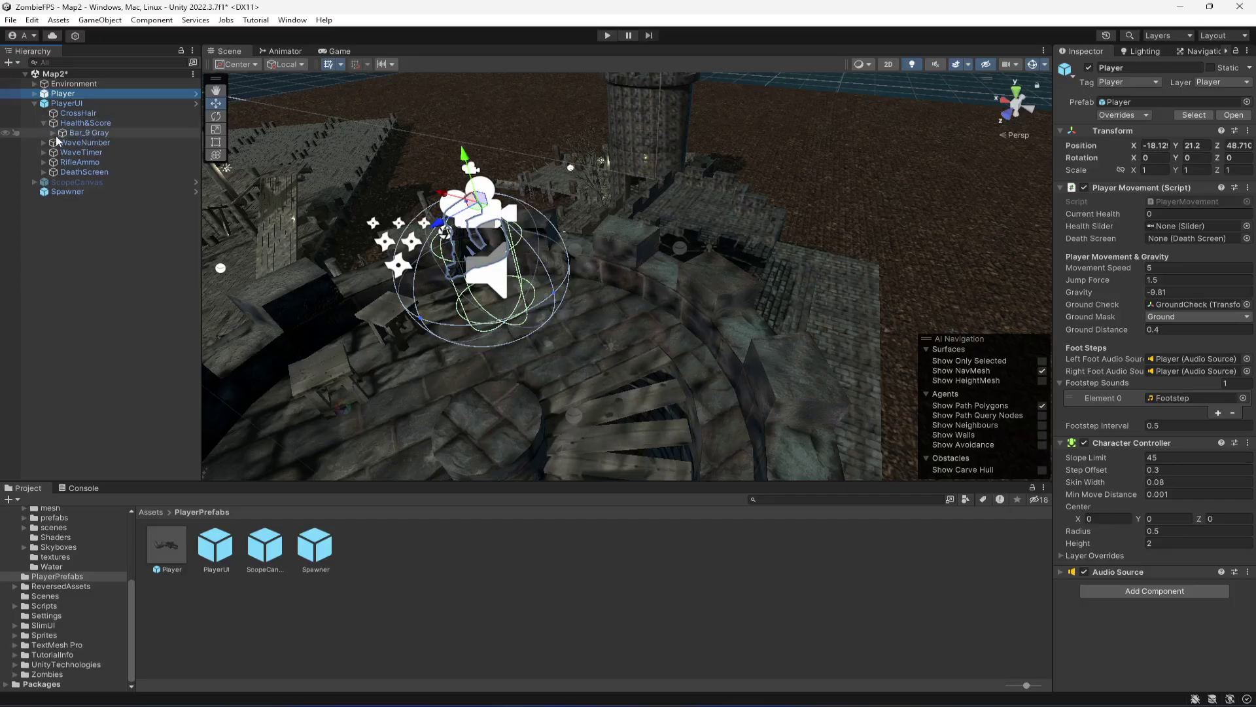
left_click(52, 133)
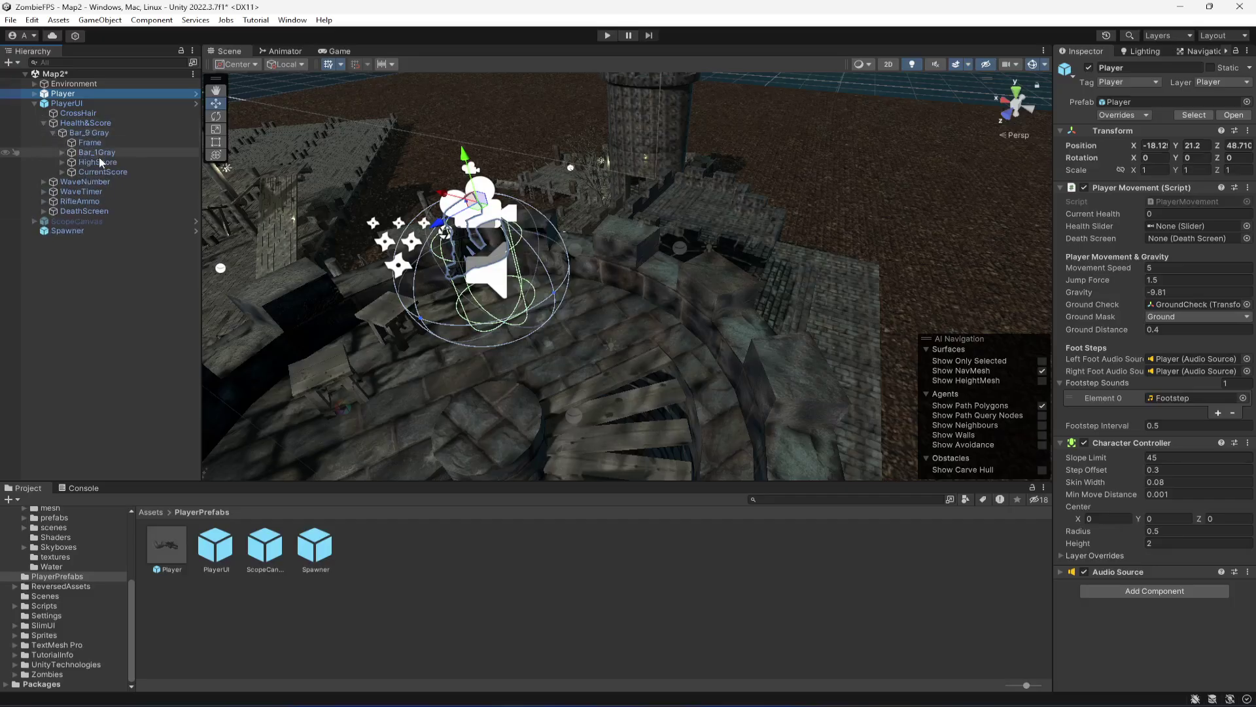
left_click(62, 152)
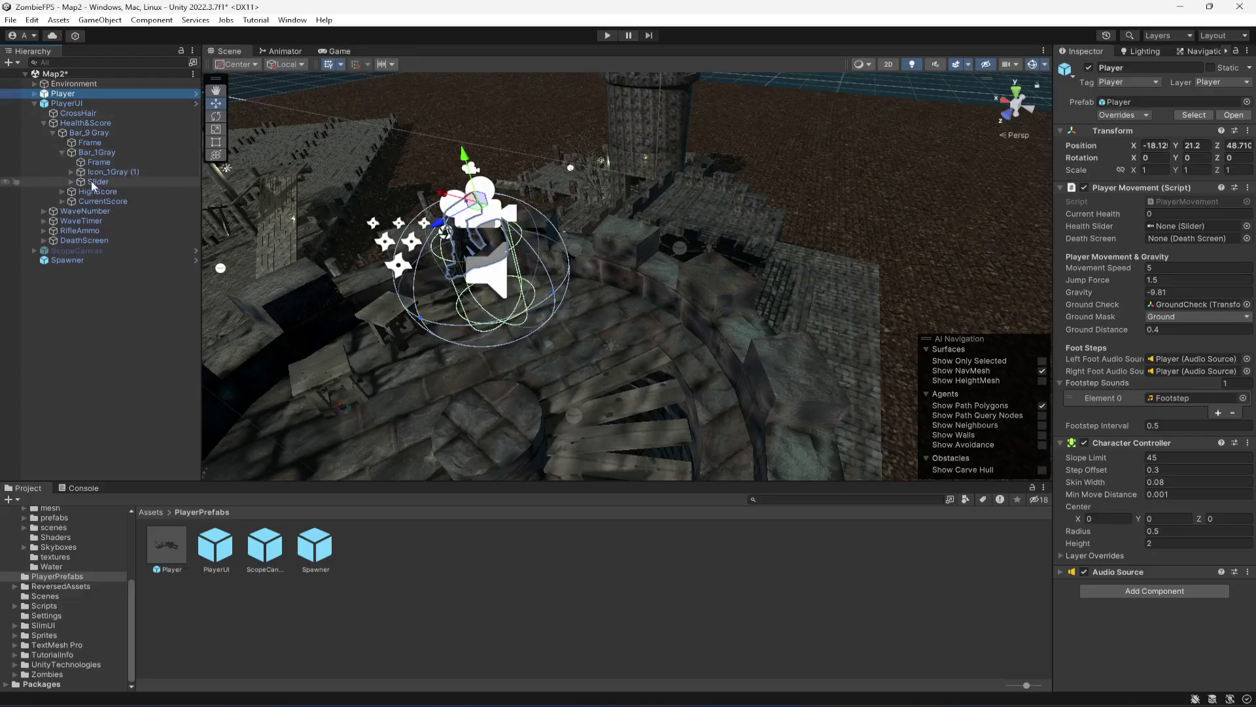
mouse_move(92, 183)
left_mouse_down()
mouse_move(893, 250)
mouse_move(1203, 230)
left_mouse_up()
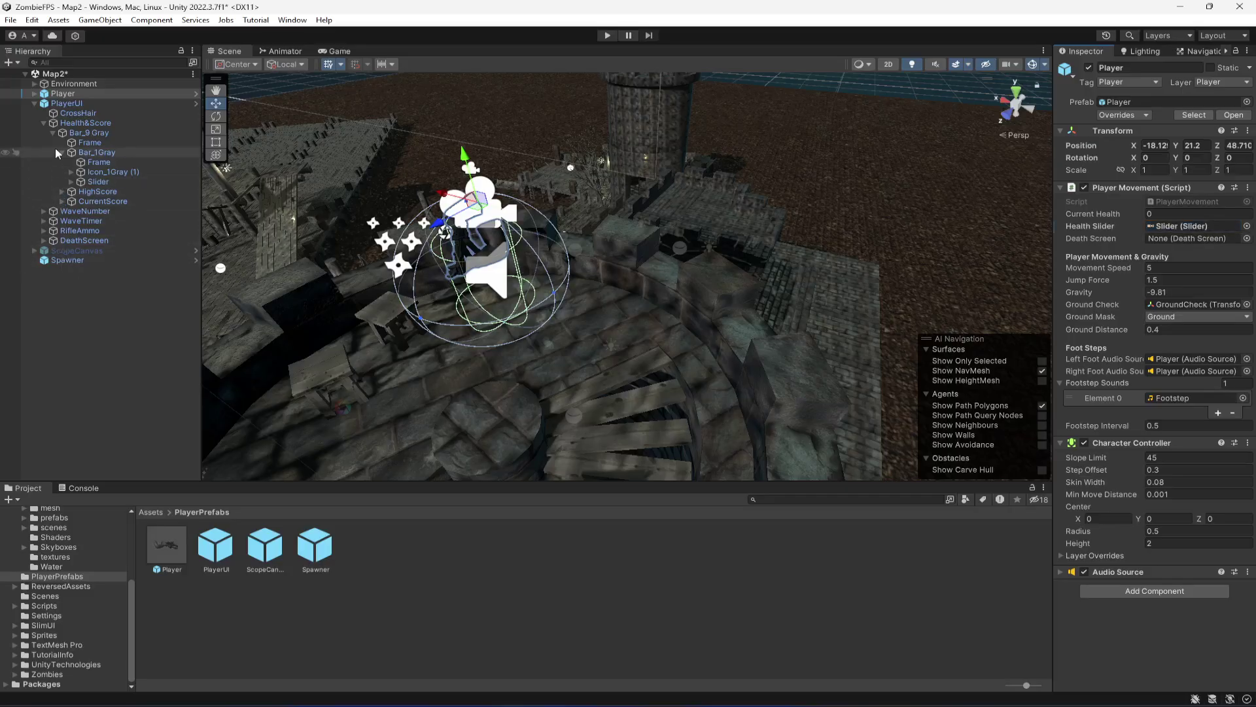
left_click_drag(82, 241, 1194, 240)
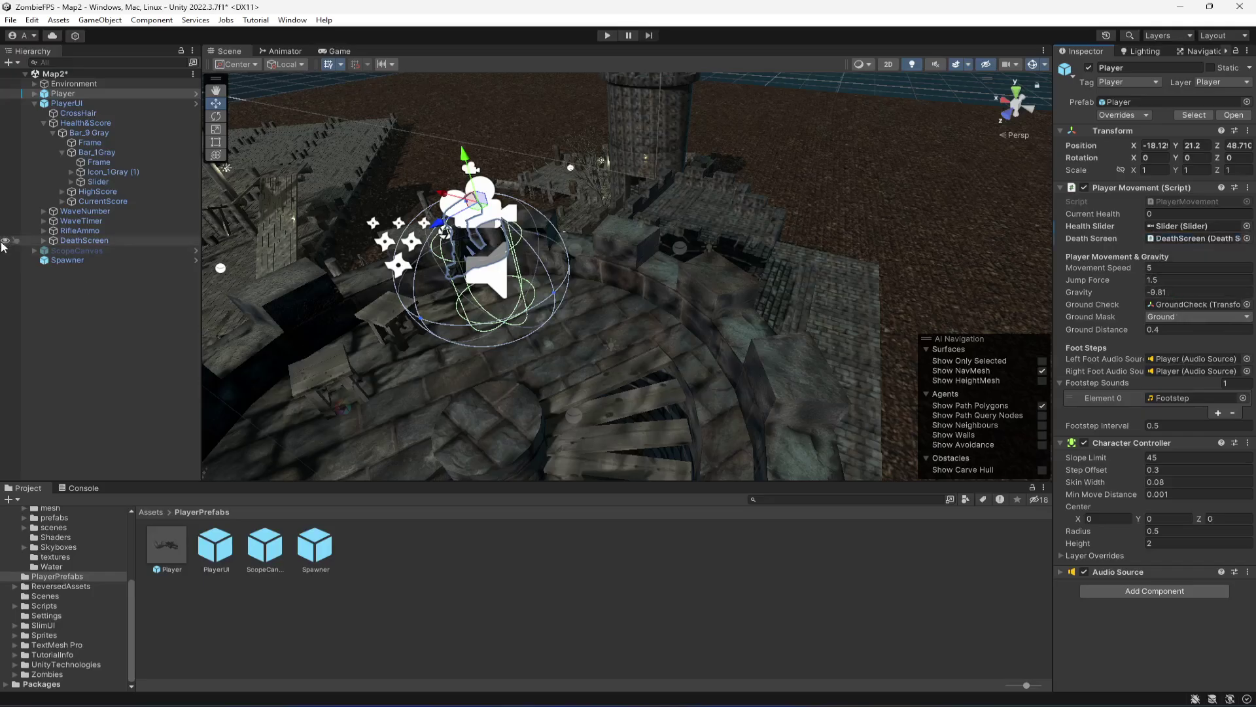
Assign the Ammo text under RifleAmmo as the Current Ammo Text of all four Player weapons (G36, M4, M60, M82) together
left_click(34, 94)
left_click(65, 104)
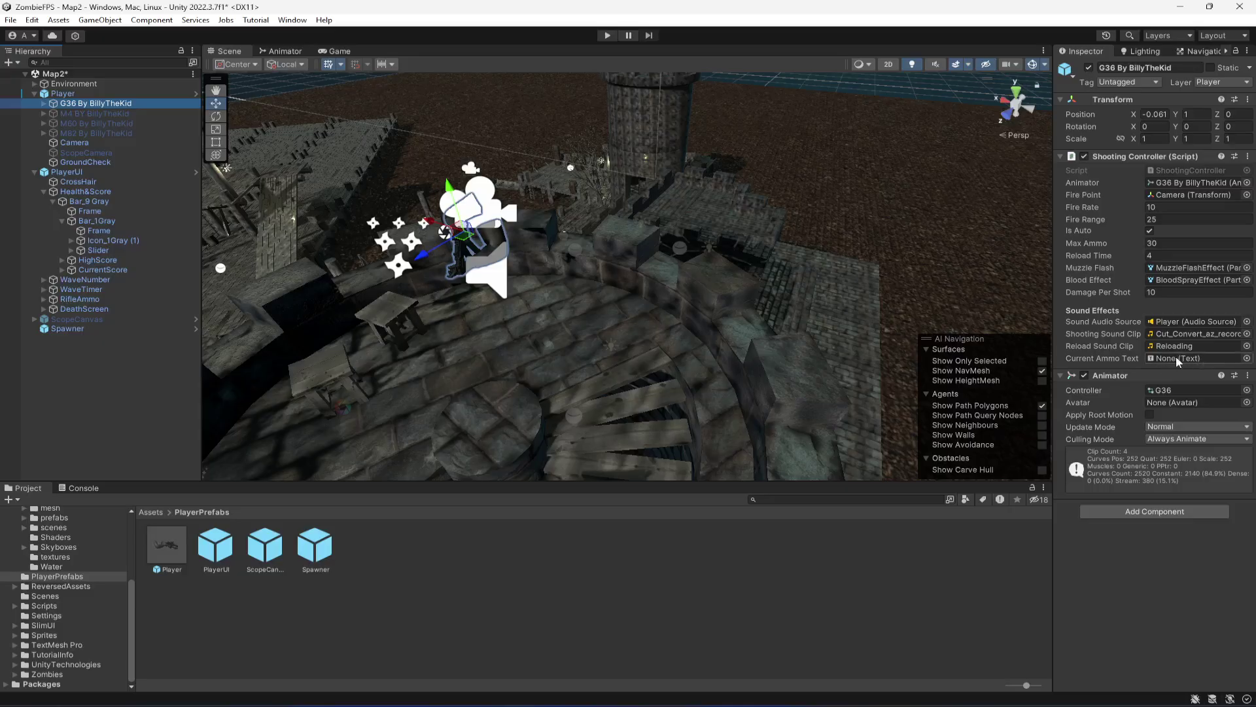
key("Up")
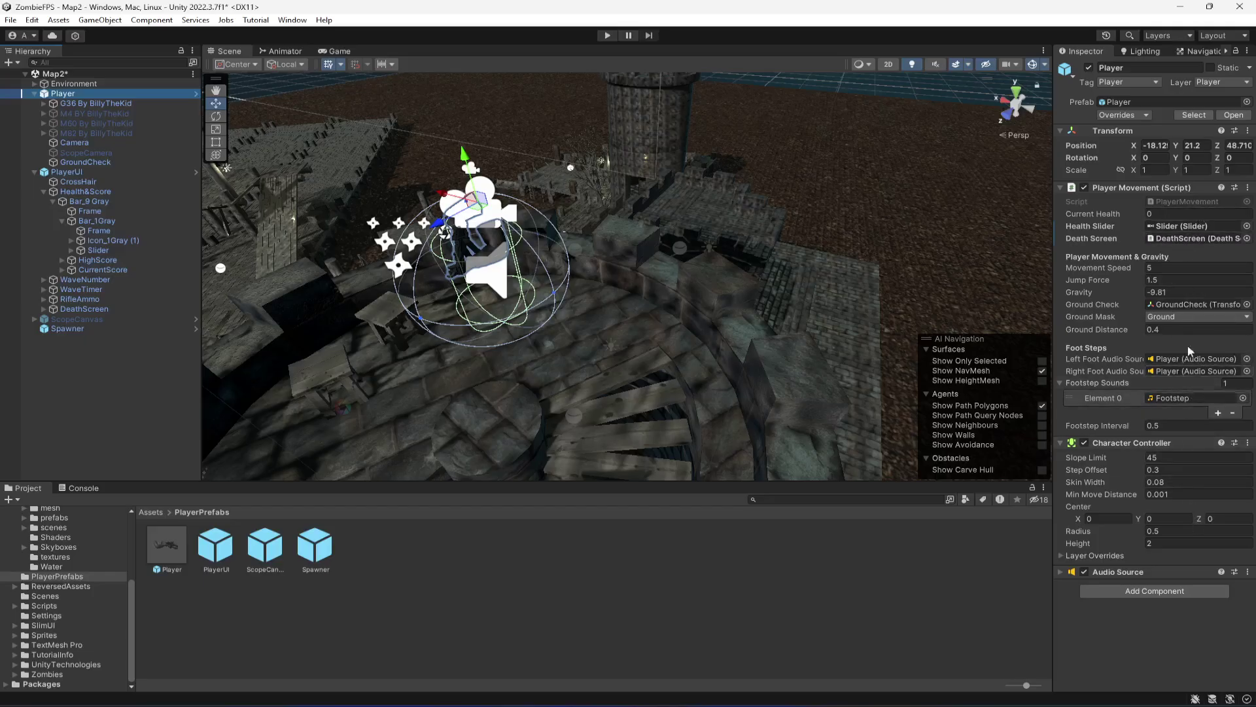
left_click(96, 131, "shift")
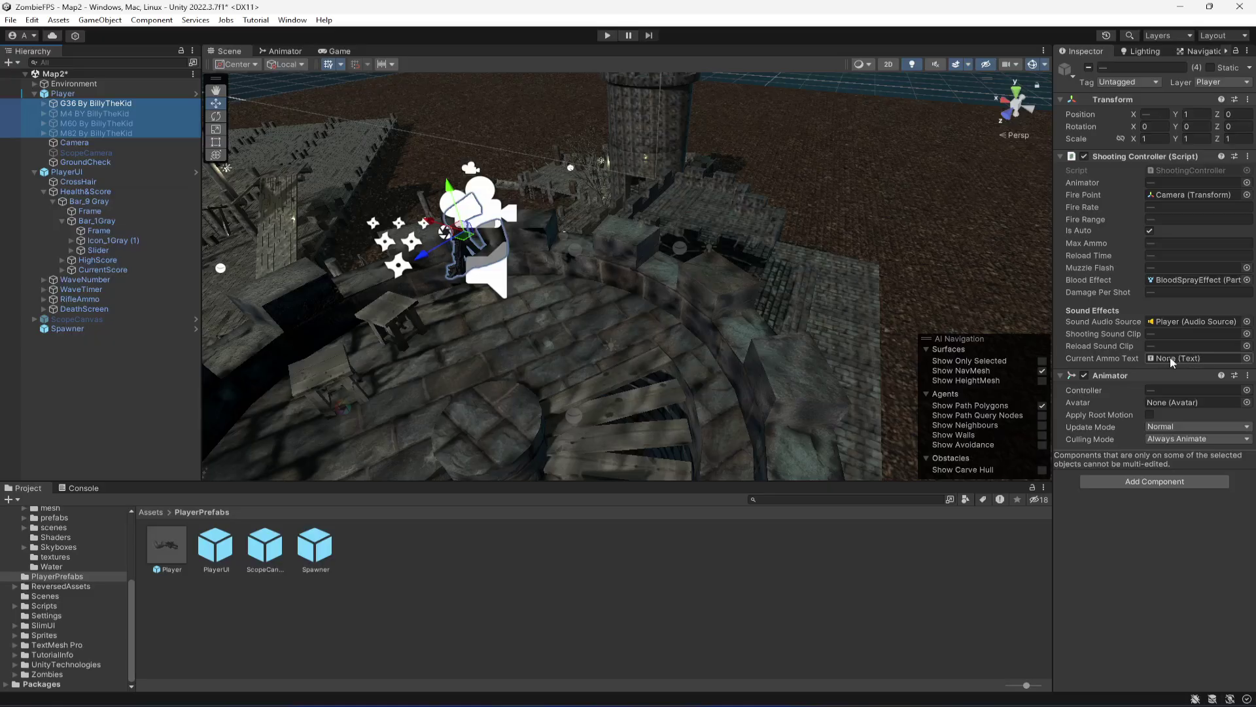
left_click(43, 299)
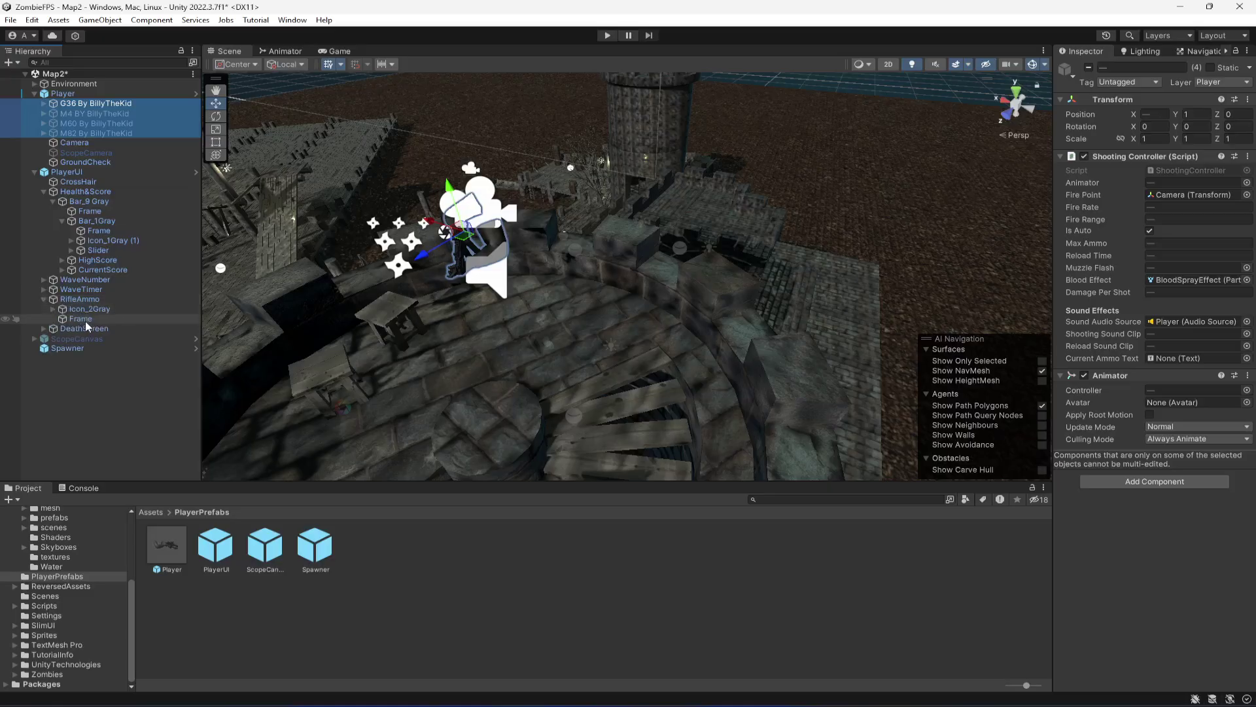
left_click(53, 309)
left_click_drag(93, 319, 1190, 361)
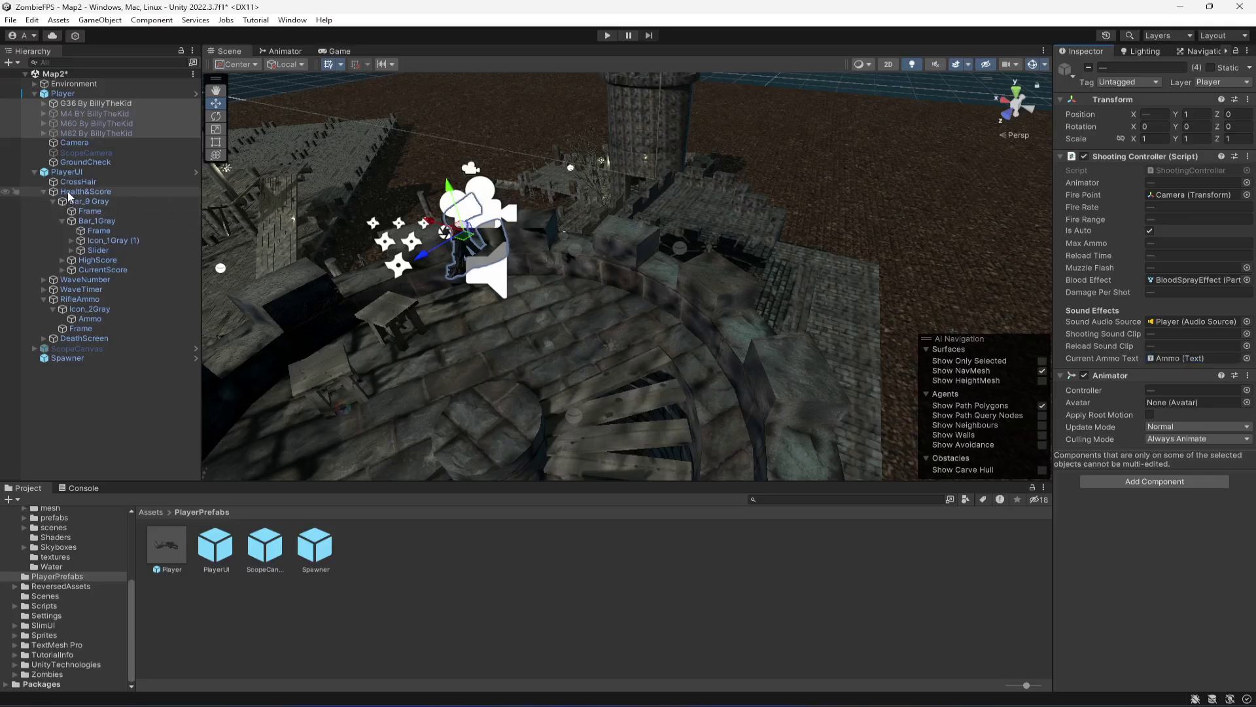
Review the Shooting Controller references of the Player's weapons and the component settings of its Camera
left_click(77, 106)
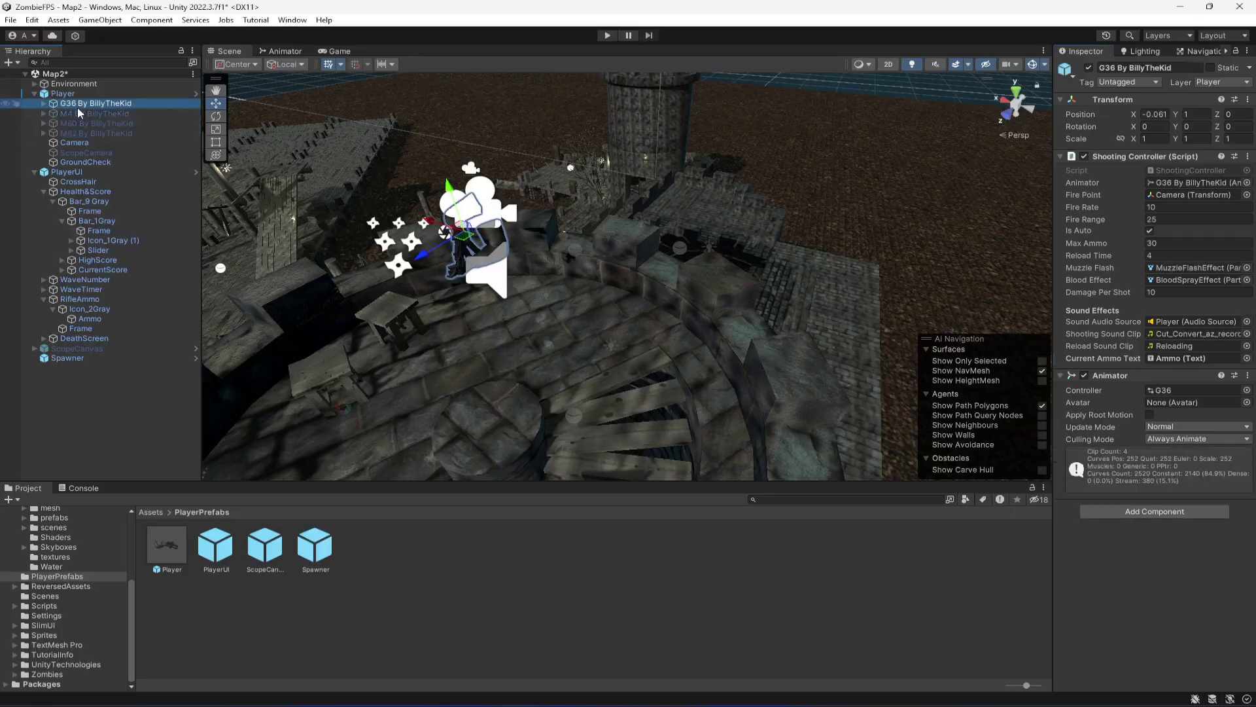
key("Down")
key("Down")
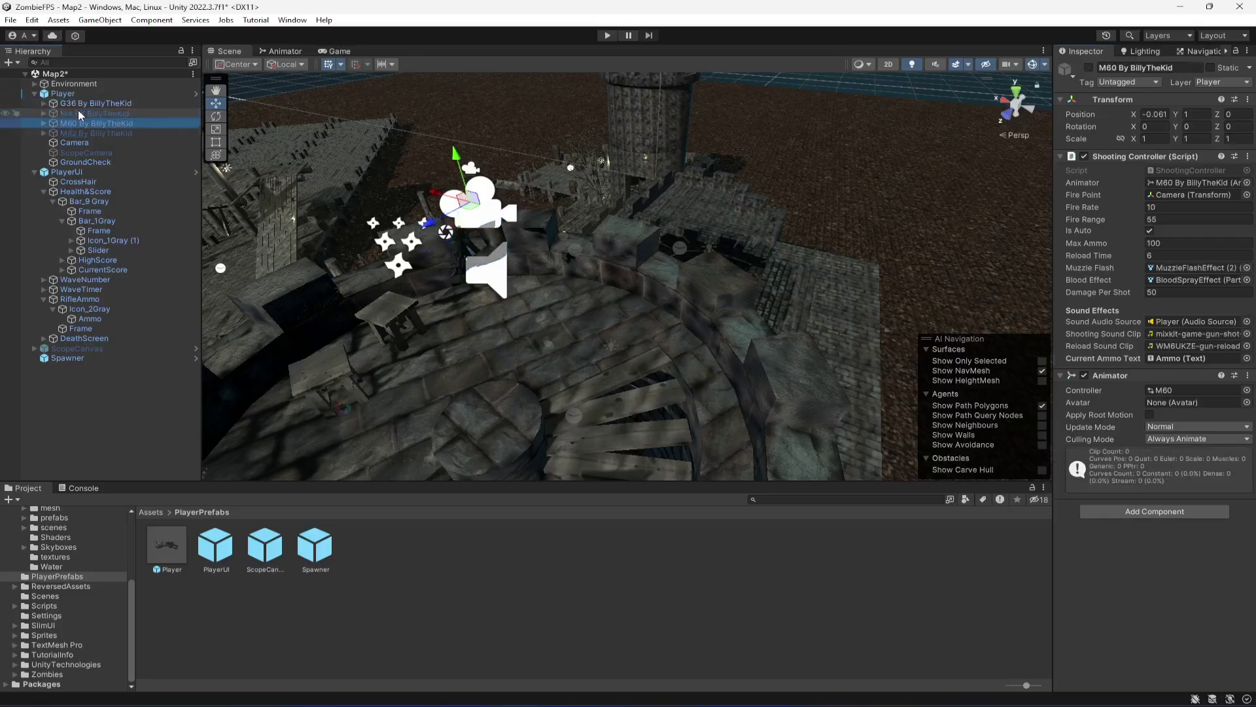
key("Down")
key("Down")
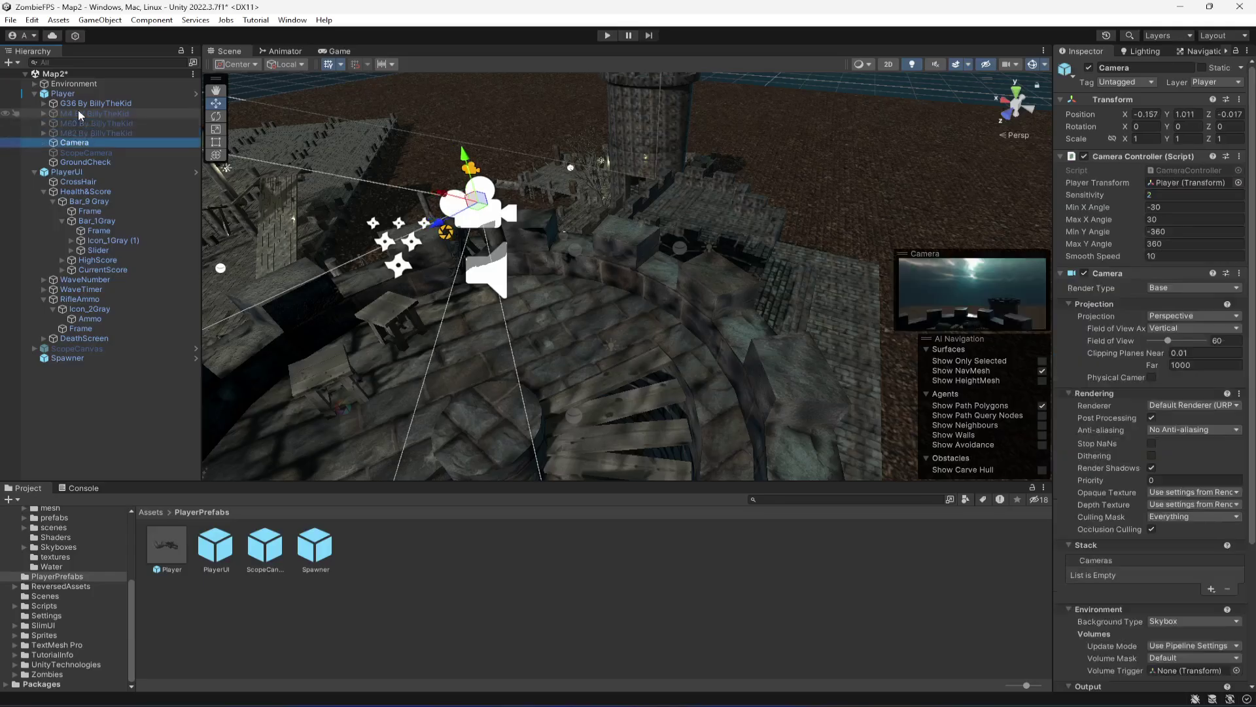
scroll(1137, 427, "down", 5)
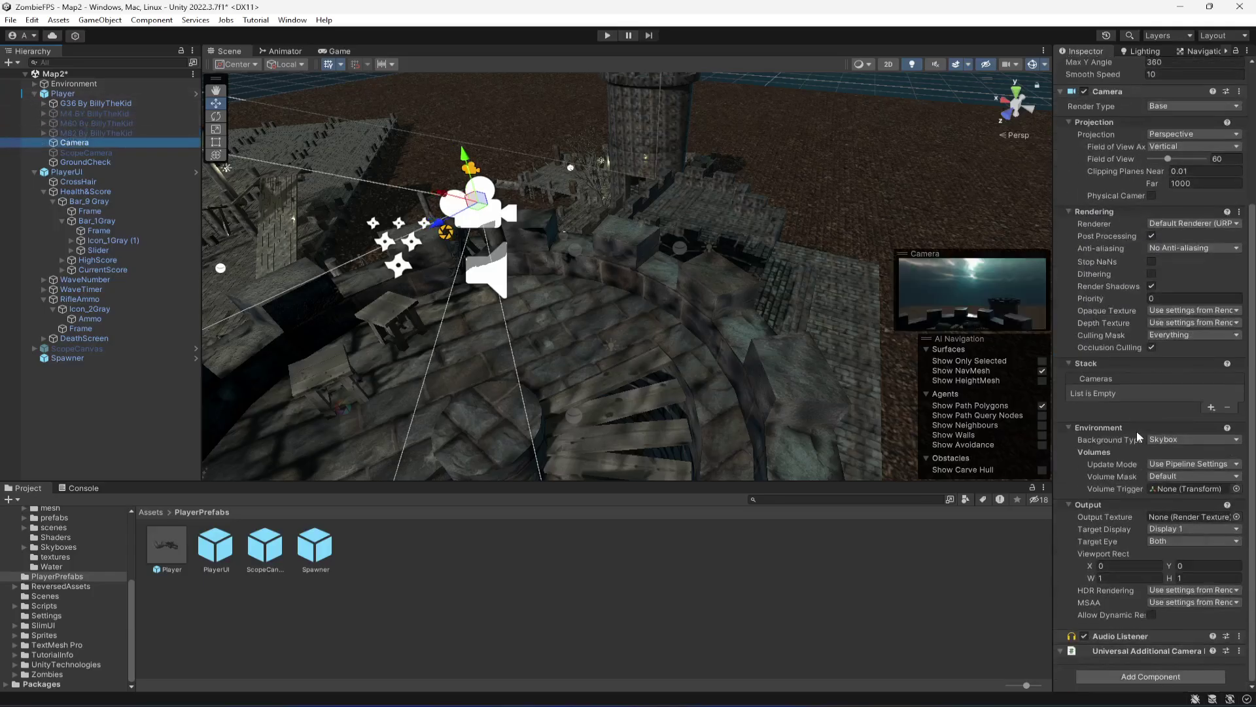
scroll(1138, 426, "up", 5)
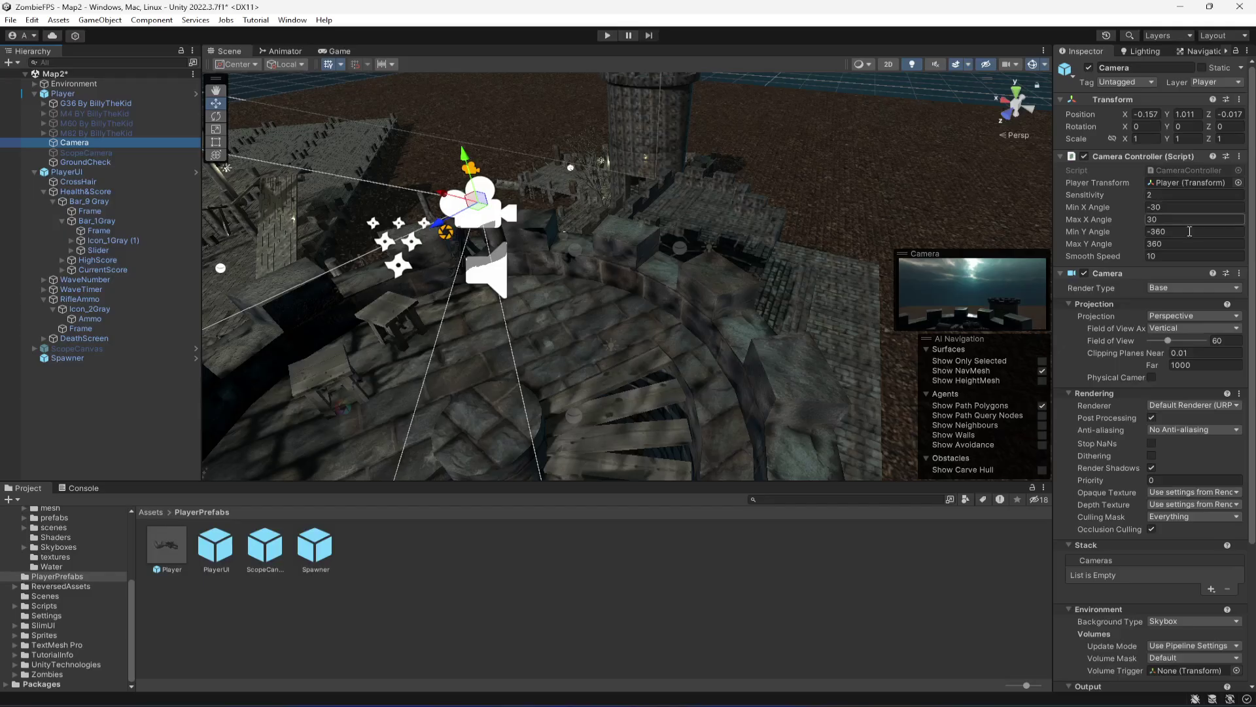
Inspect the PlayerUI object and its children, through to the DeathScreen script's references, for missing assignments
left_click(35, 94)
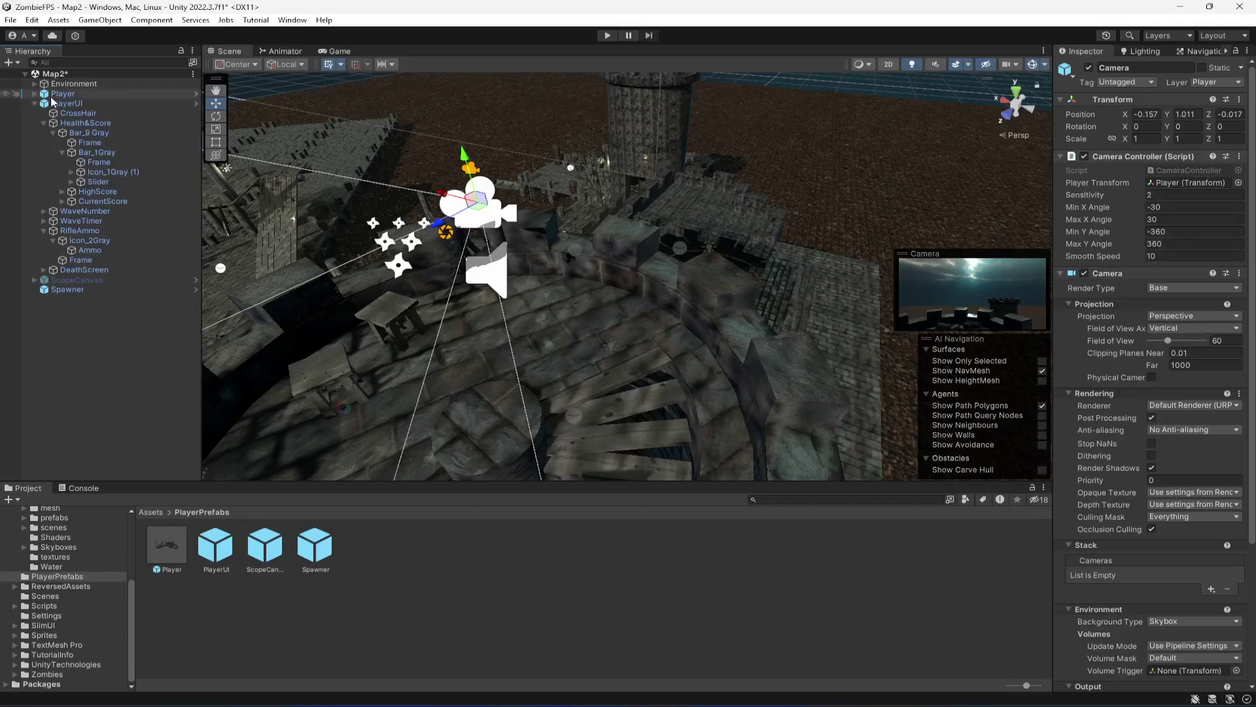
left_click(69, 106)
left_click(124, 114)
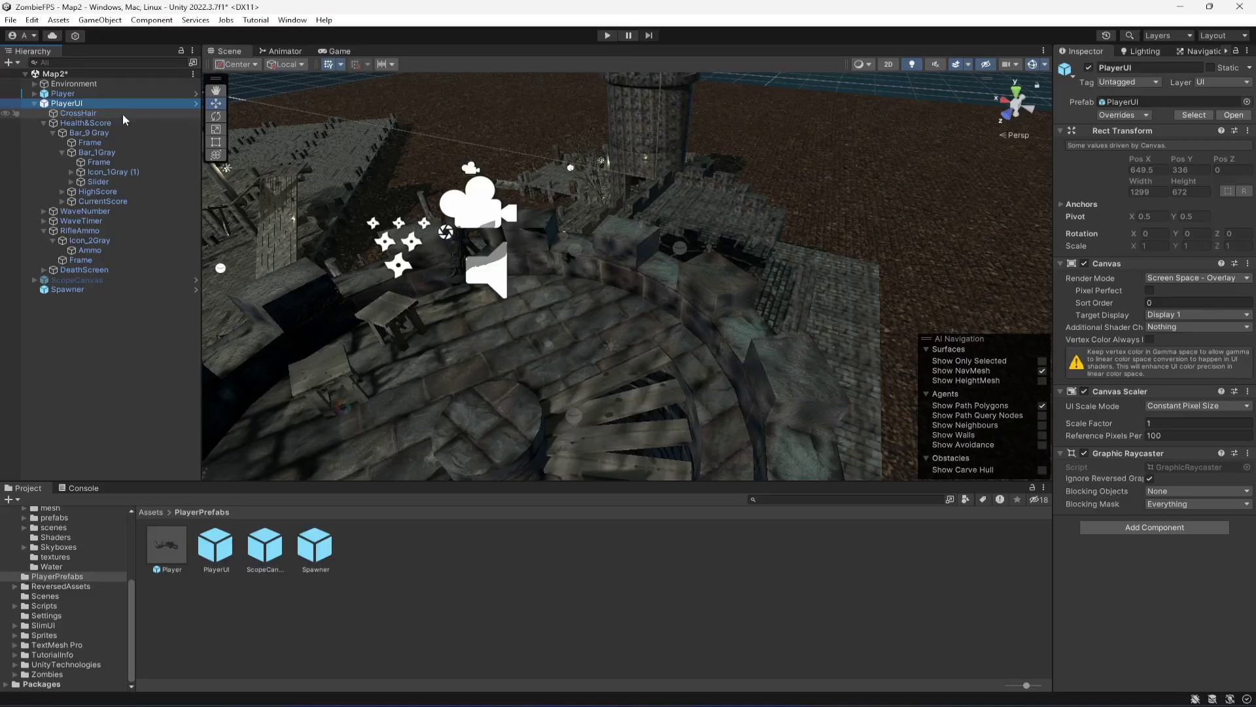
key("Down")
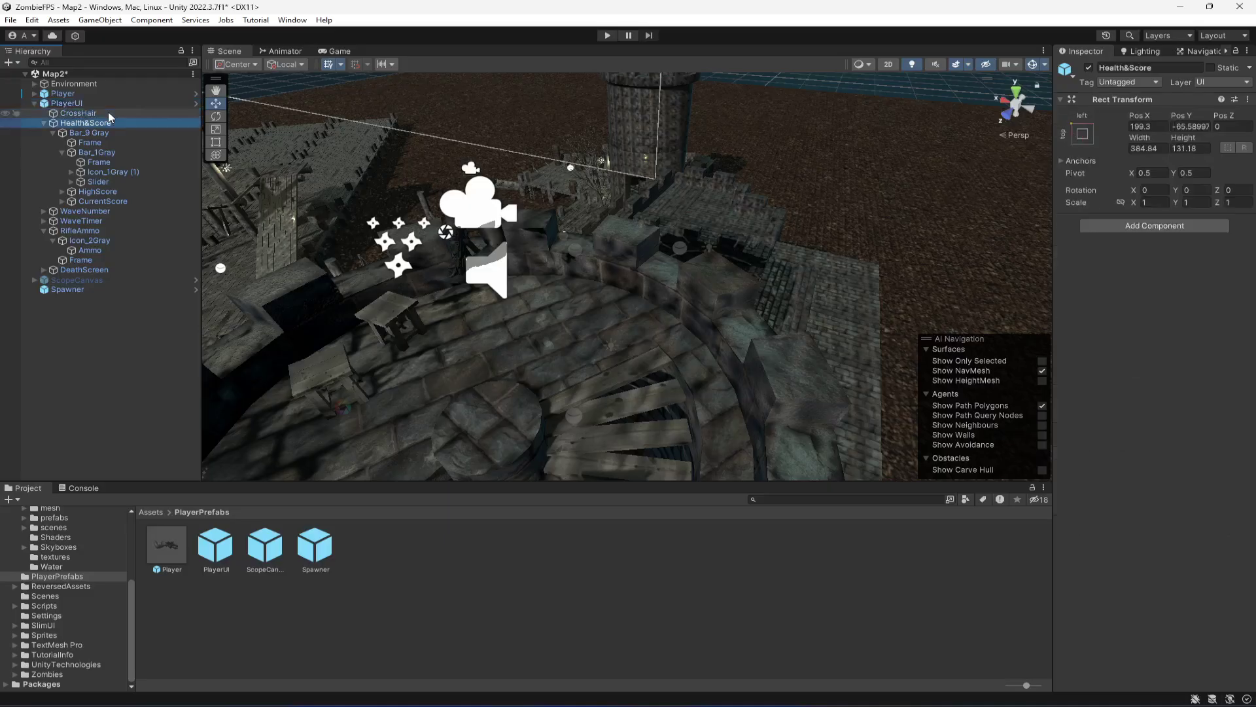
key("Down")
key("Down")
key("Down")
key("Down")
key("Down")
key("Down")
key("Down")
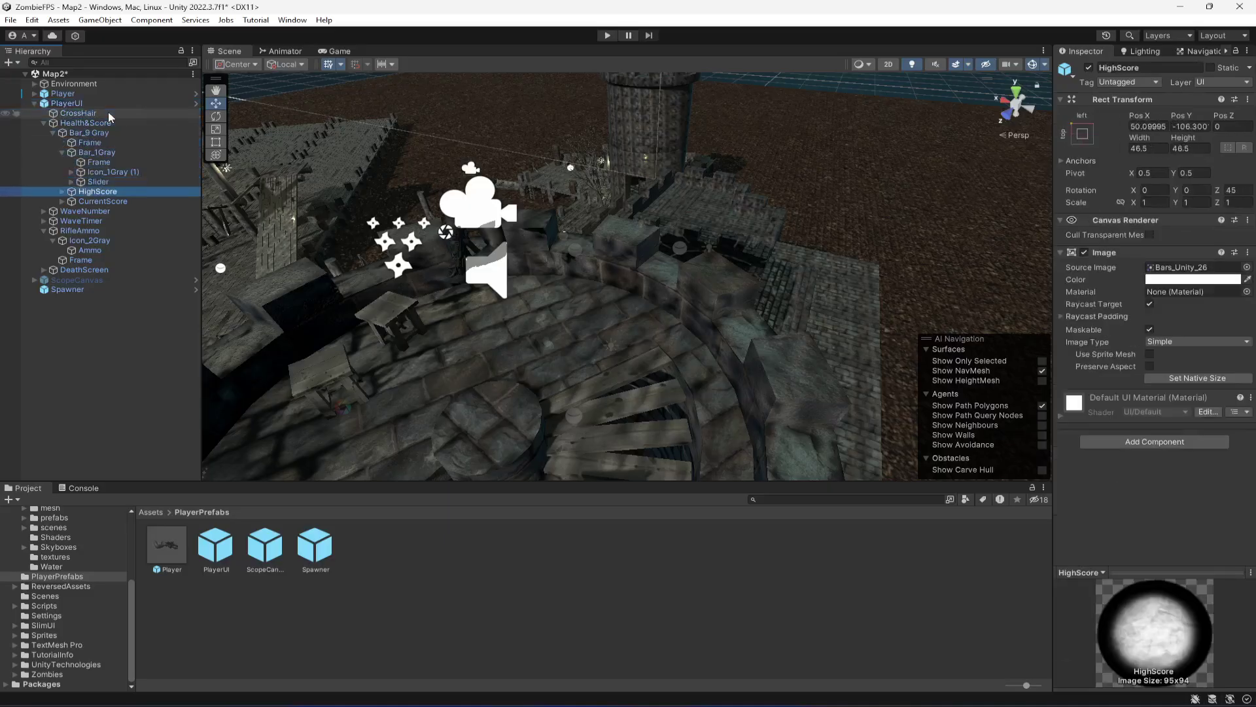
key("Down")
left_click(84, 212)
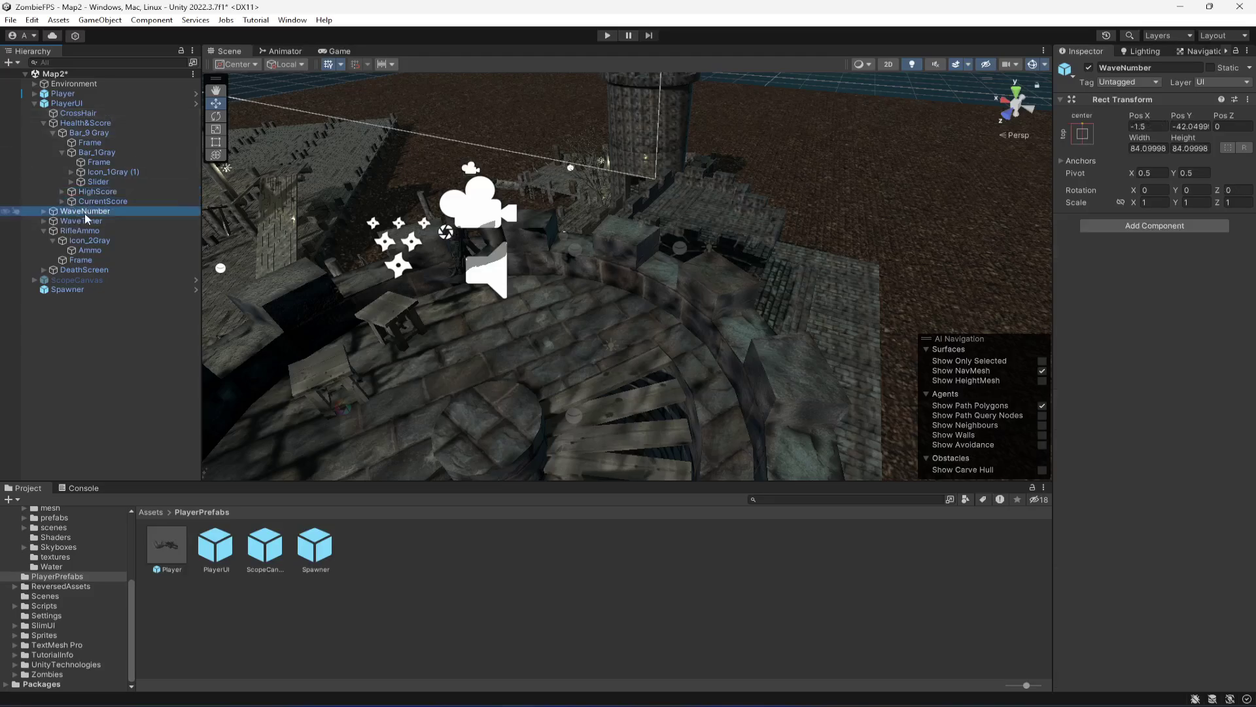
left_click(44, 123)
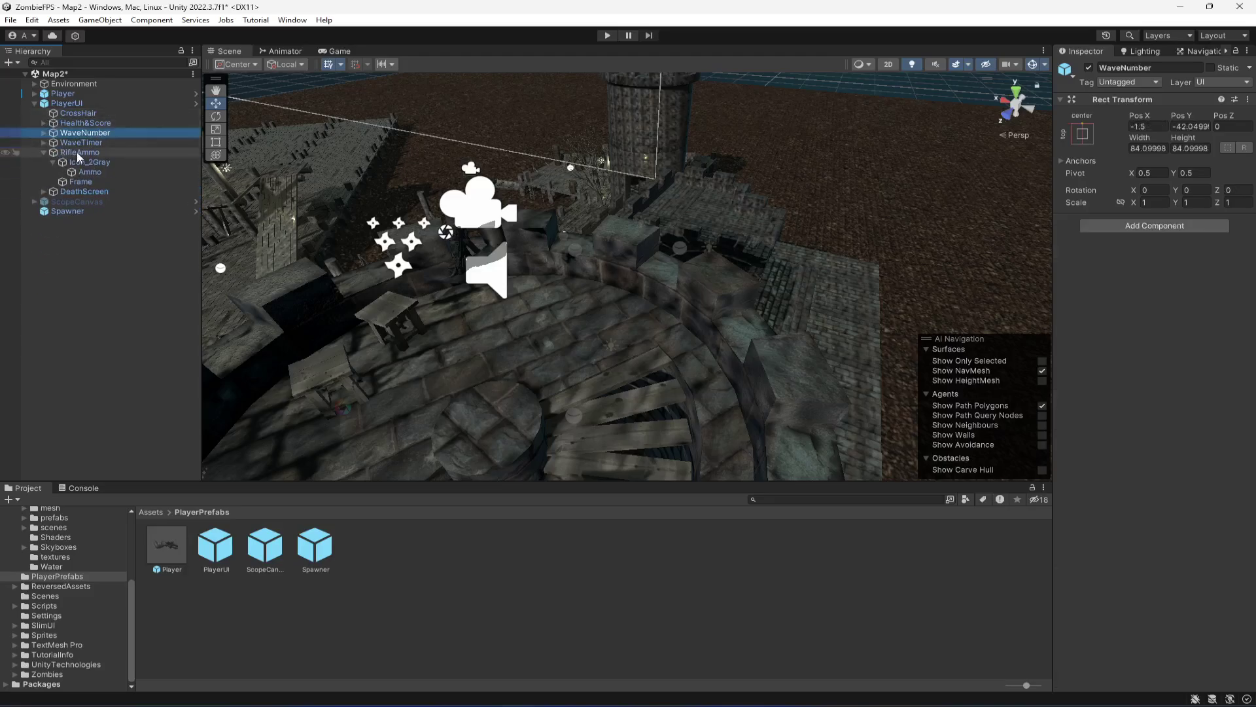
left_click(77, 152)
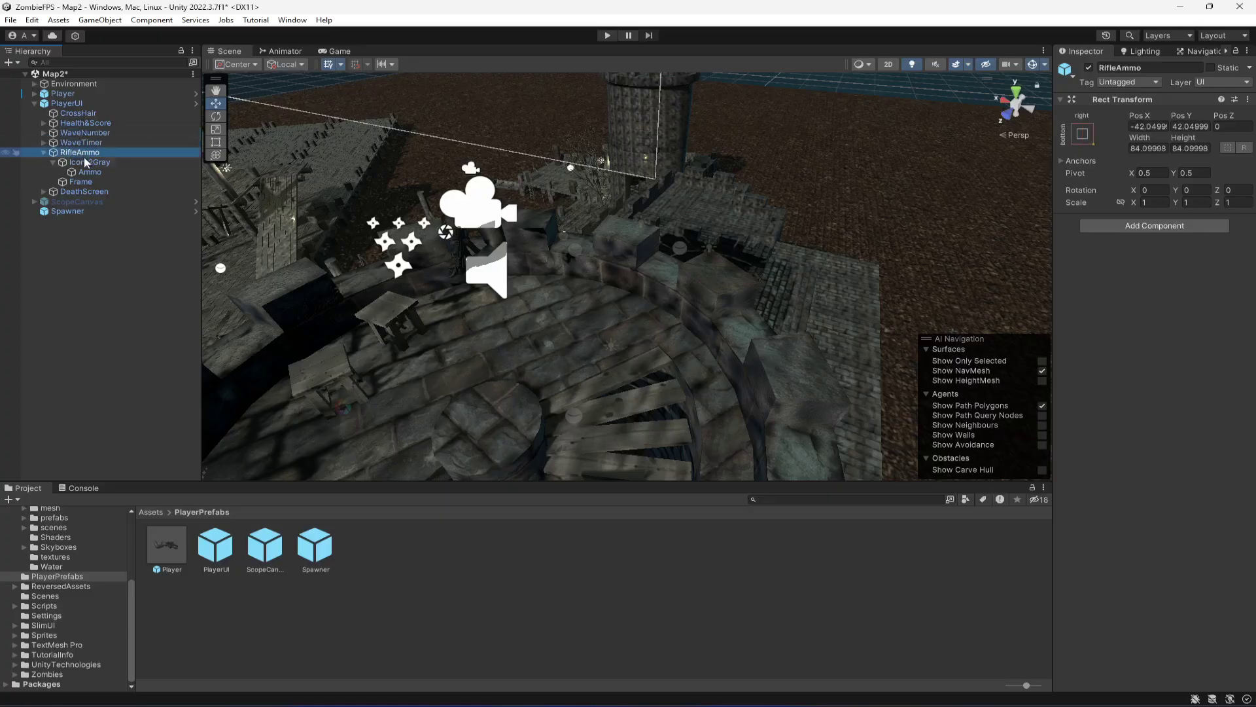
left_click(44, 152)
left_click(98, 163)
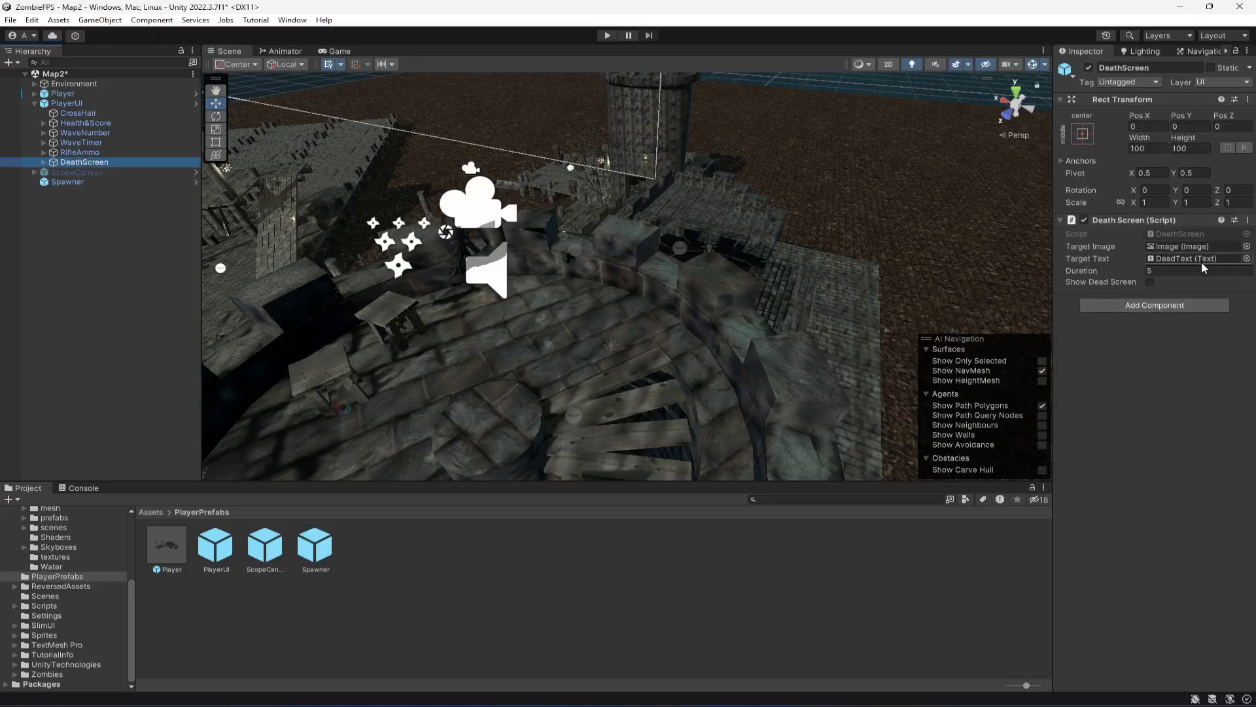
Inspect the ScopeCanvas components and its child Scope image for missing references
left_click(95, 169)
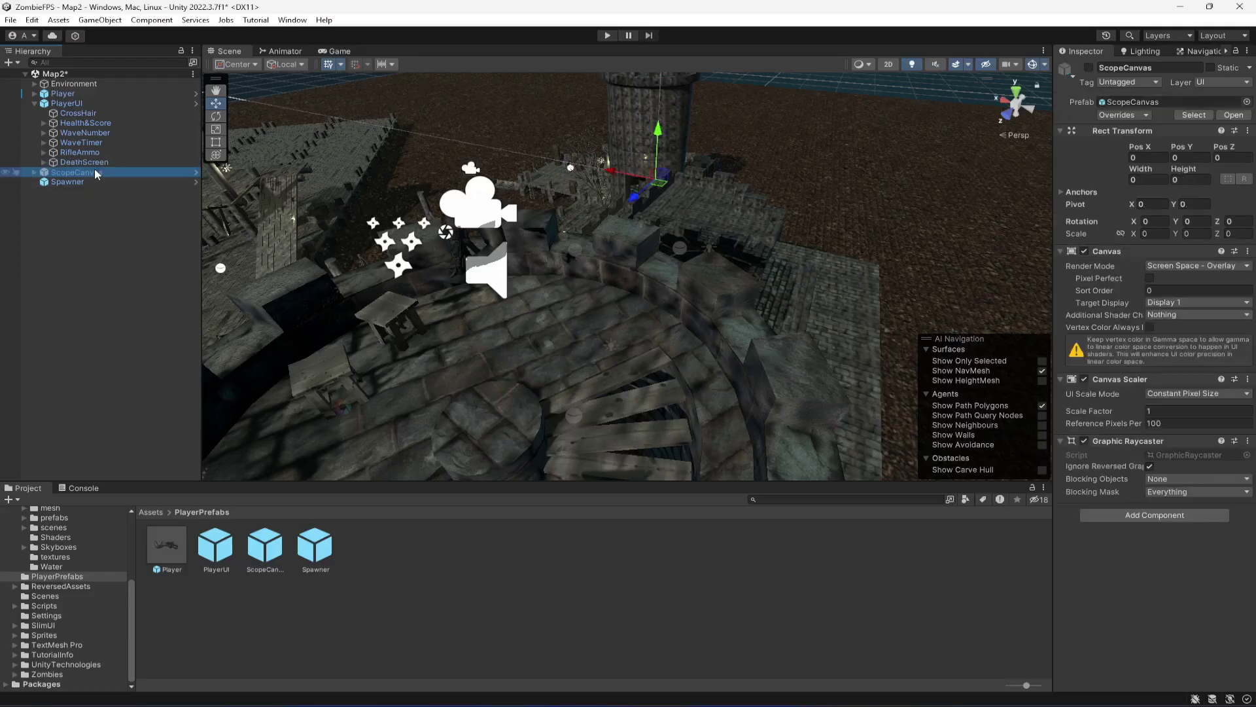
left_click(33, 170)
left_click(64, 180)
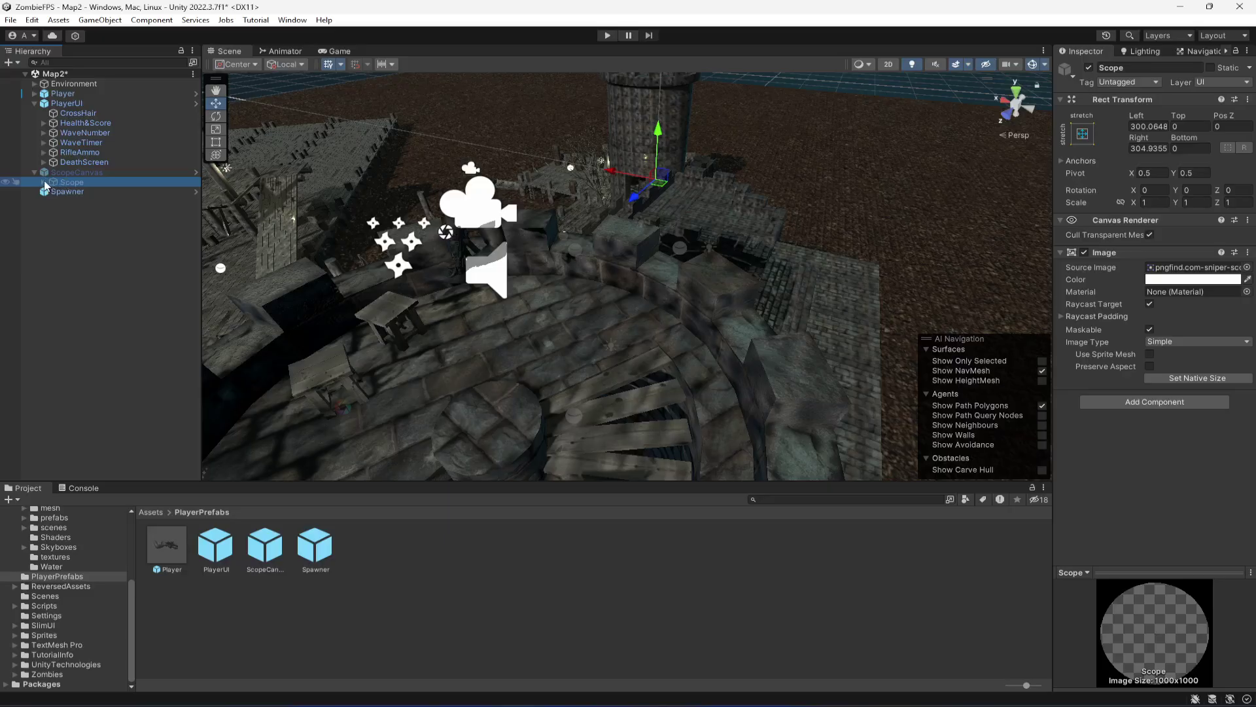
left_click(34, 171)
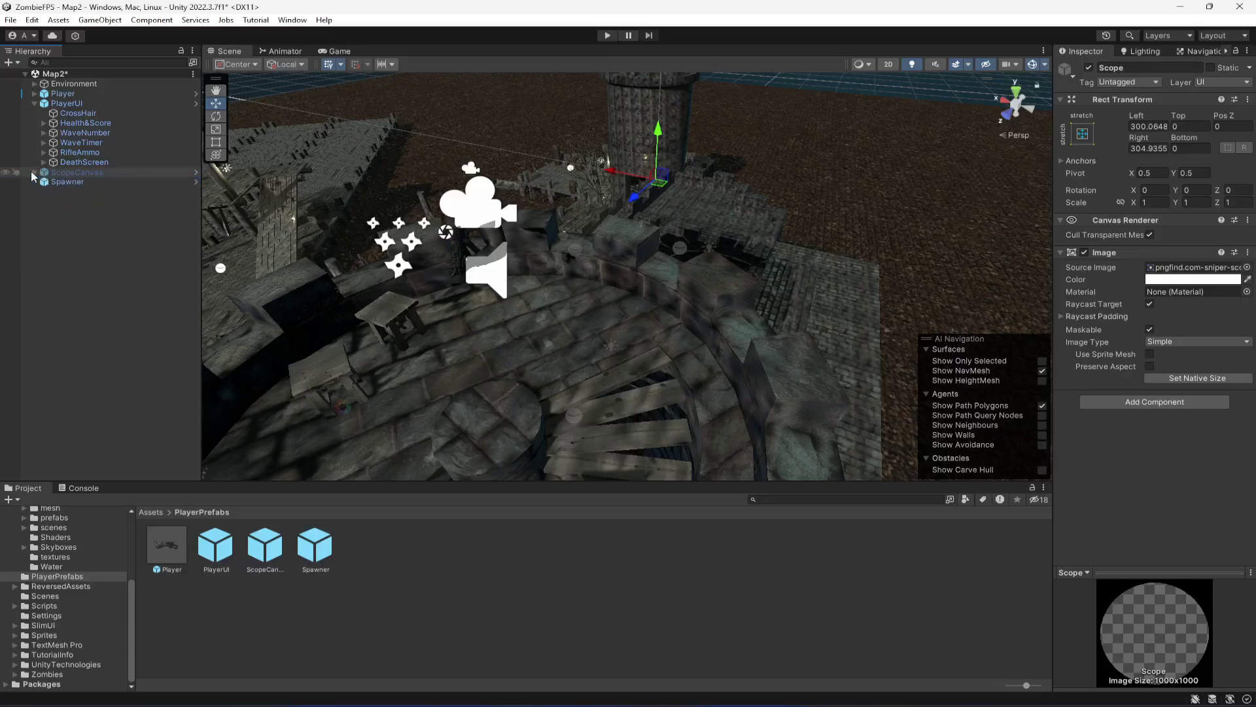
Assign ScopeCanvas as the Scope Image in the Scope System script of the Player's M82 weapon
left_click(34, 94)
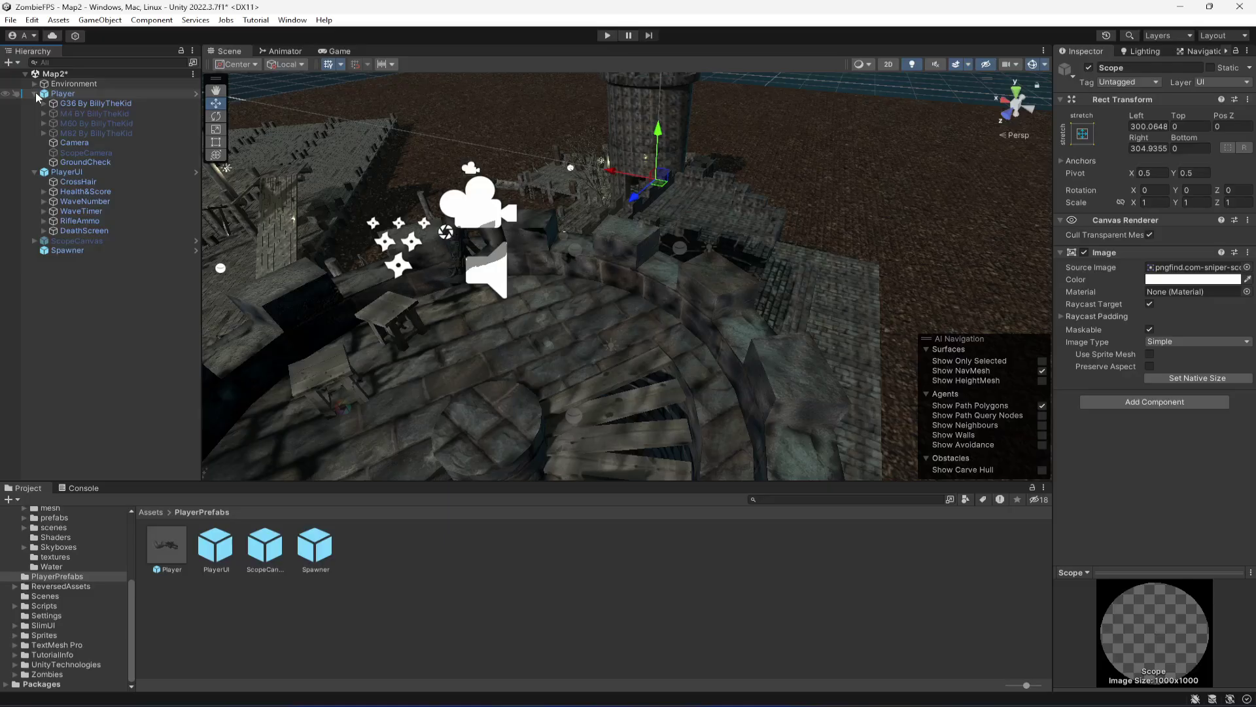
left_click(87, 134)
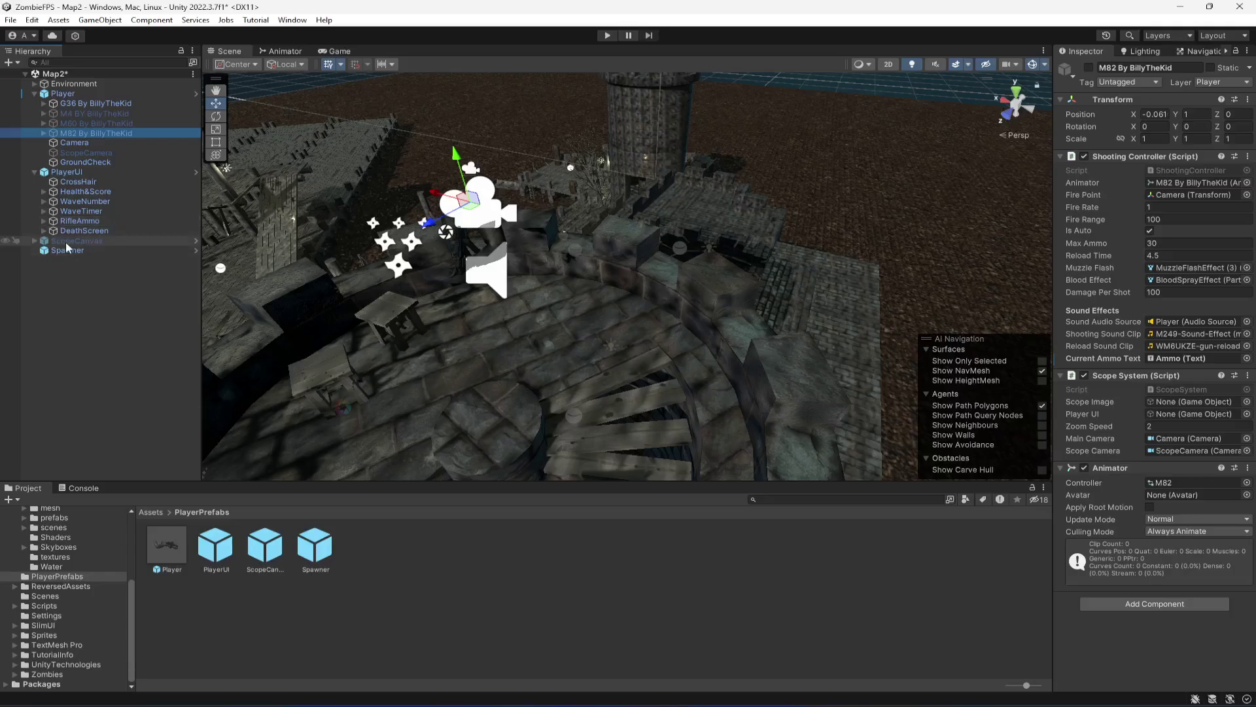
left_click(35, 242)
left_click(34, 241)
left_click_drag(58, 242, 1191, 410)
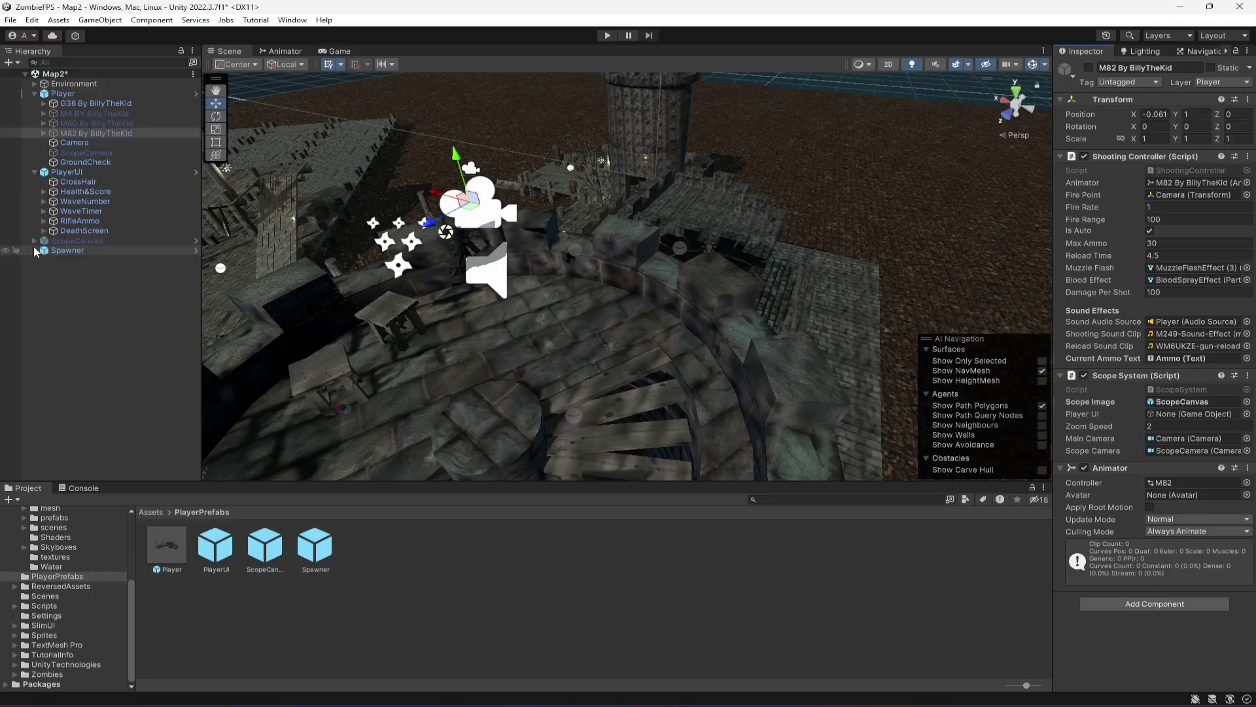
Assign PlayerUI as the Player UI in the M82's Scope System script and save the scene
left_click(35, 172)
left_click(59, 174)
left_click_drag(58, 177, 1174, 417)
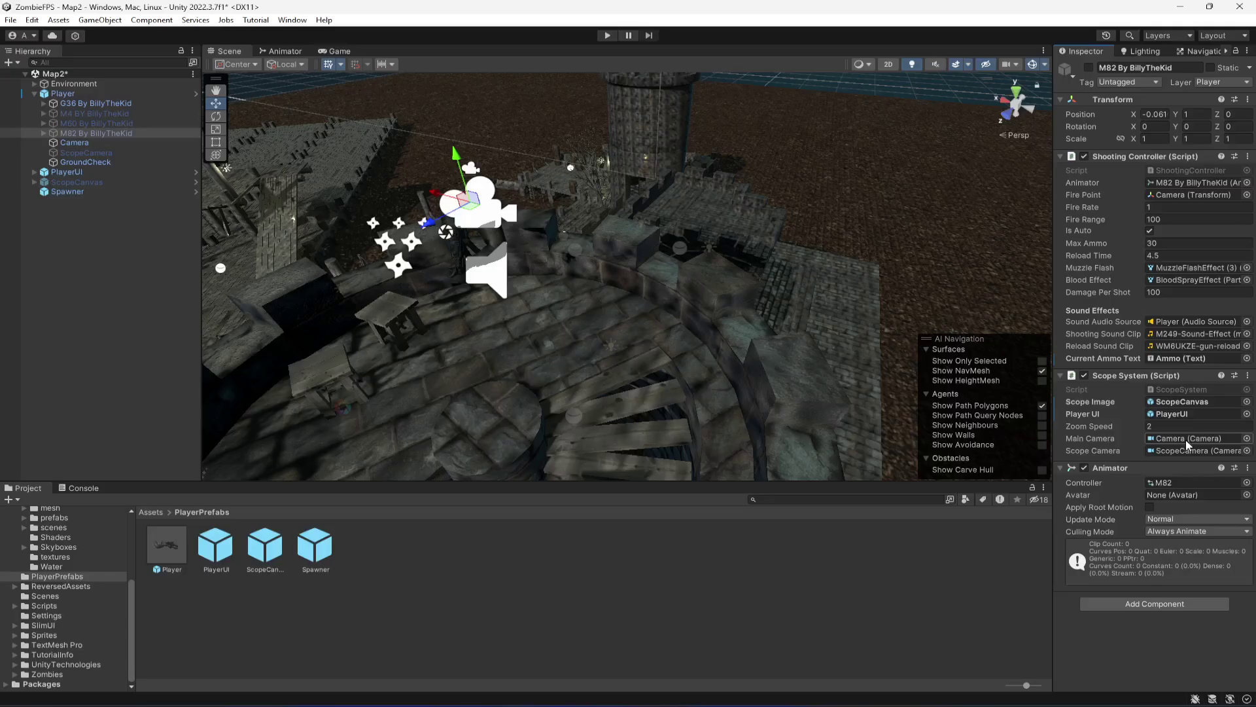
key("ctrl+s")
Assign the WaveNumber text from PlayerUI as the Wave Number in the Spawner's Zombie Wave System script
left_click(68, 183)
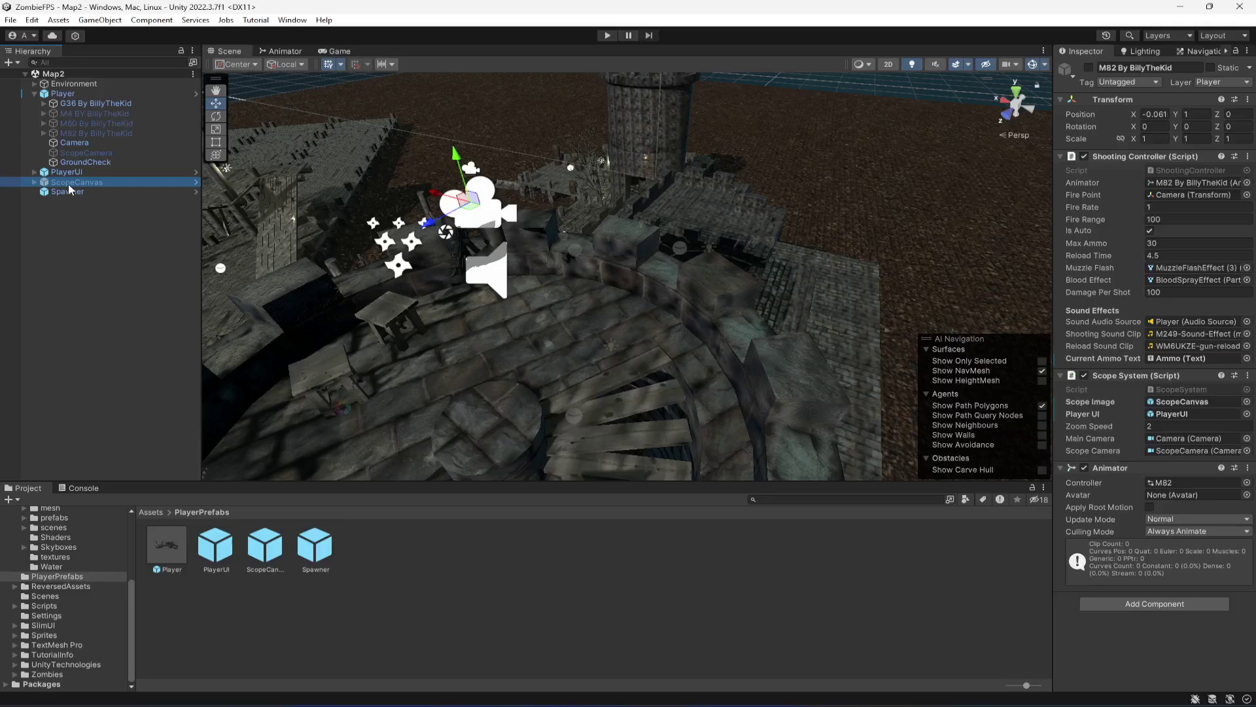
left_click(69, 191)
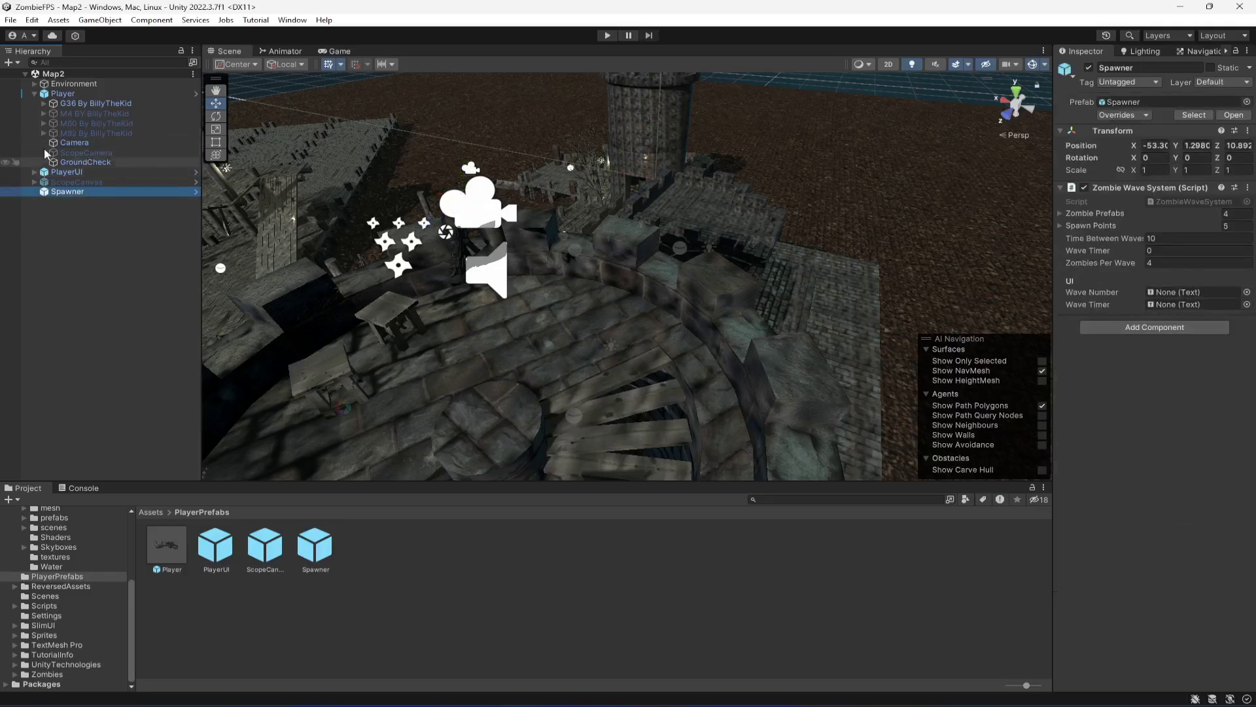
left_click(34, 93)
left_click(34, 103)
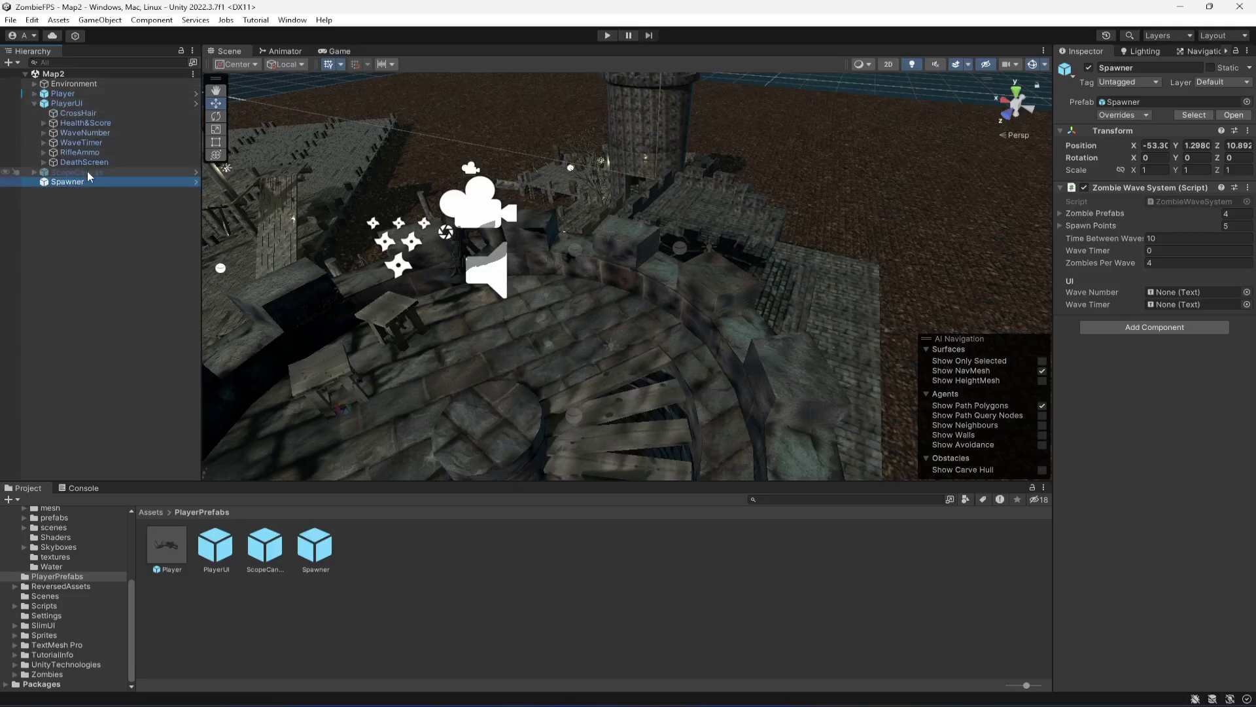
left_click(43, 133)
left_click(53, 142)
left_click_drag(1185, 302, 1184, 293)
Assign the WaveTimer text from PlayerUI as the Spawner's Wave Timer text reference and save the scene
left_click(44, 172)
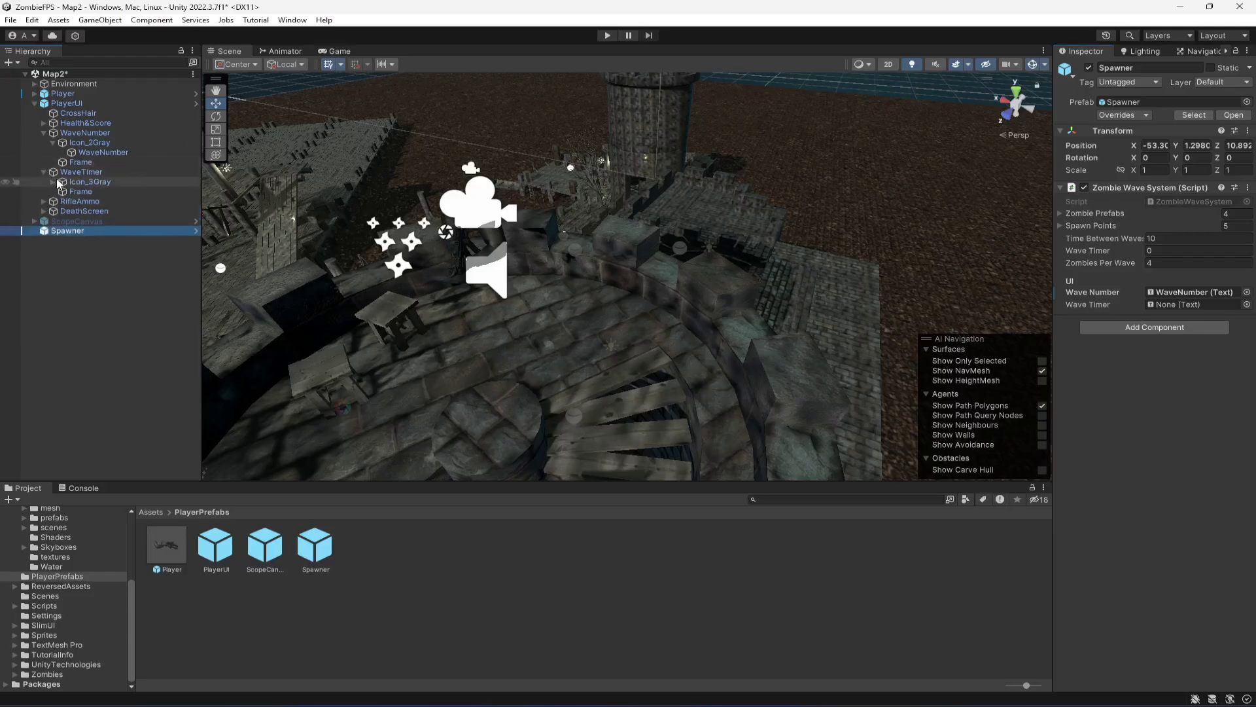
left_click(56, 181)
left_click(53, 182)
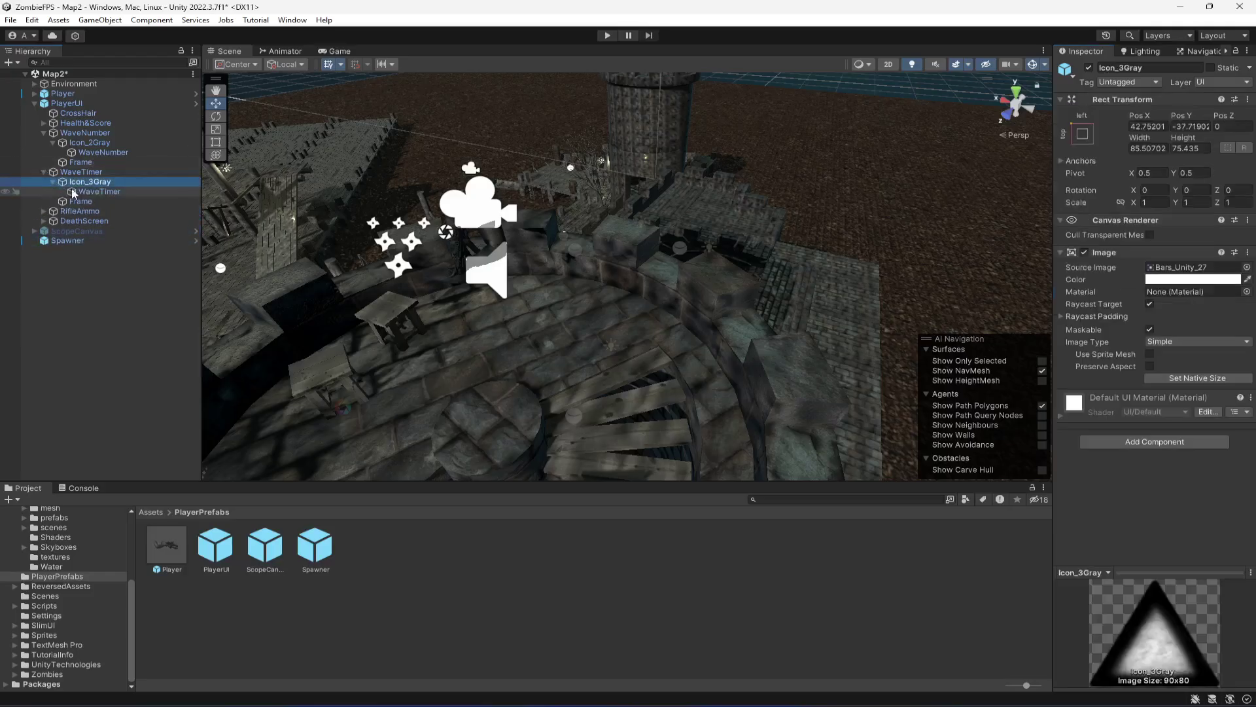
left_click(79, 239)
left_click_drag(103, 191, 1204, 306)
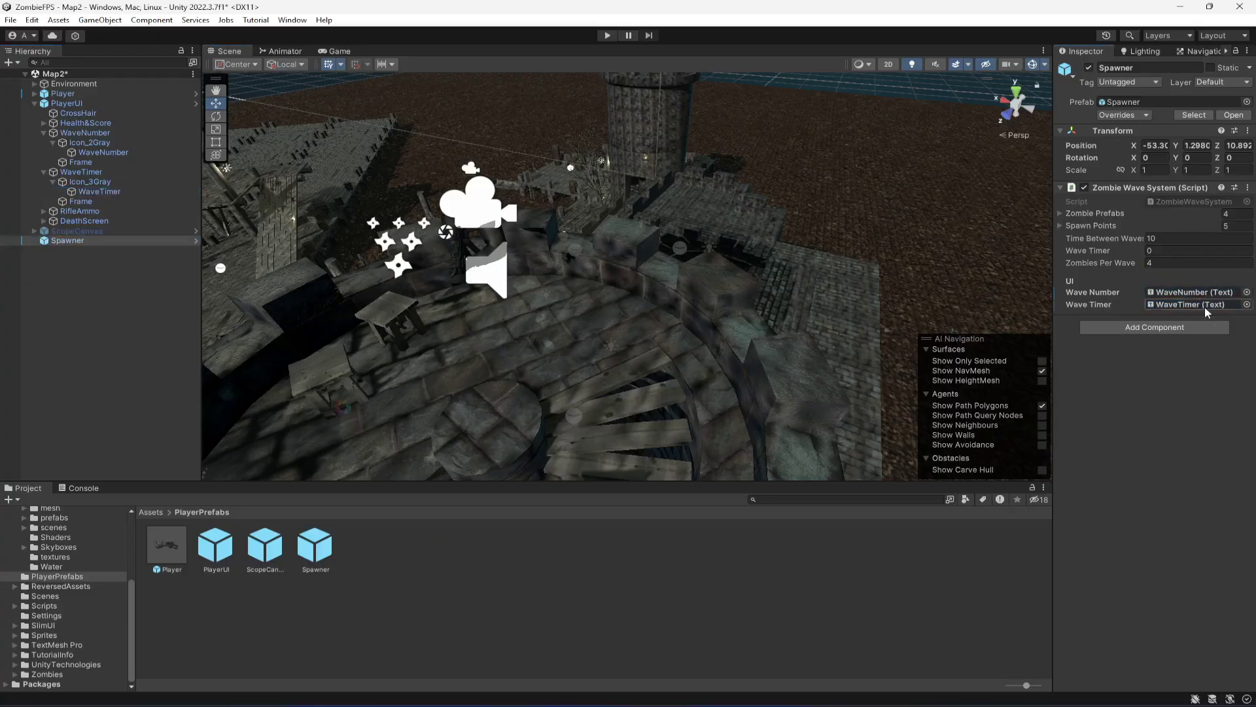
left_click(42, 170)
left_click(43, 133)
left_click(58, 221)
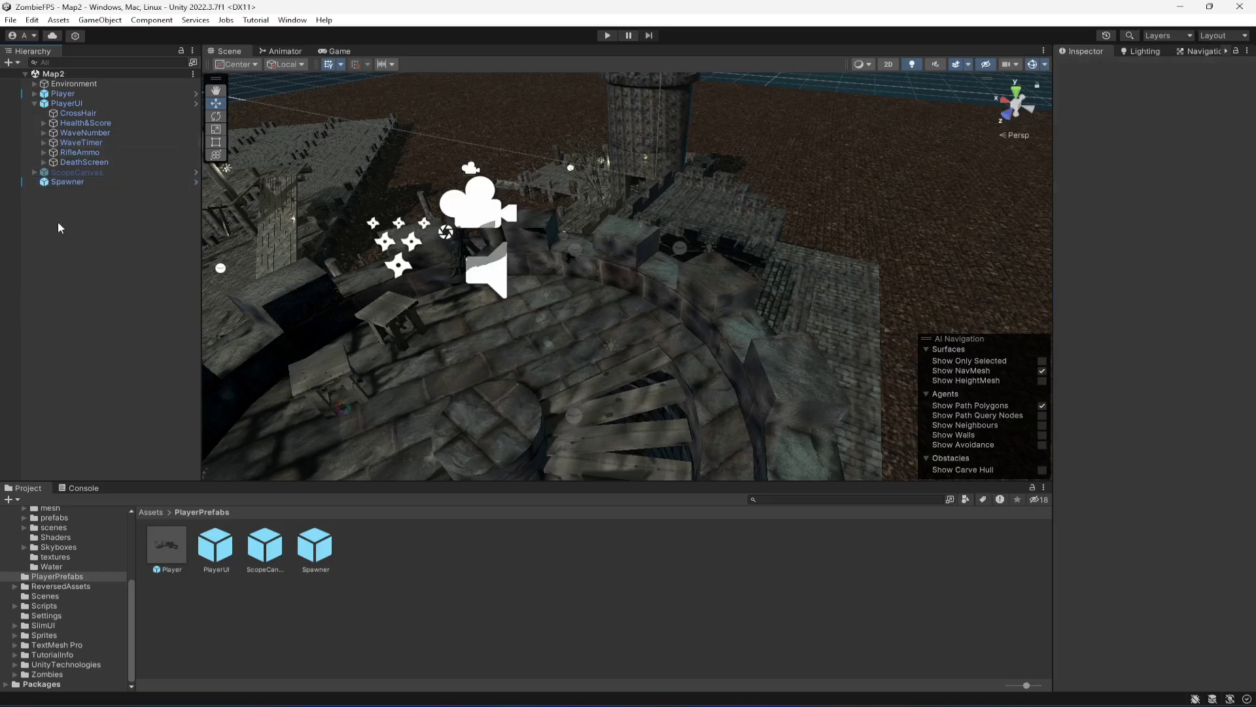
Check the Zombie Prefabs and Spawn Points lists in the Spawner's Zombie Wave System for missing references
left_click(60, 181)
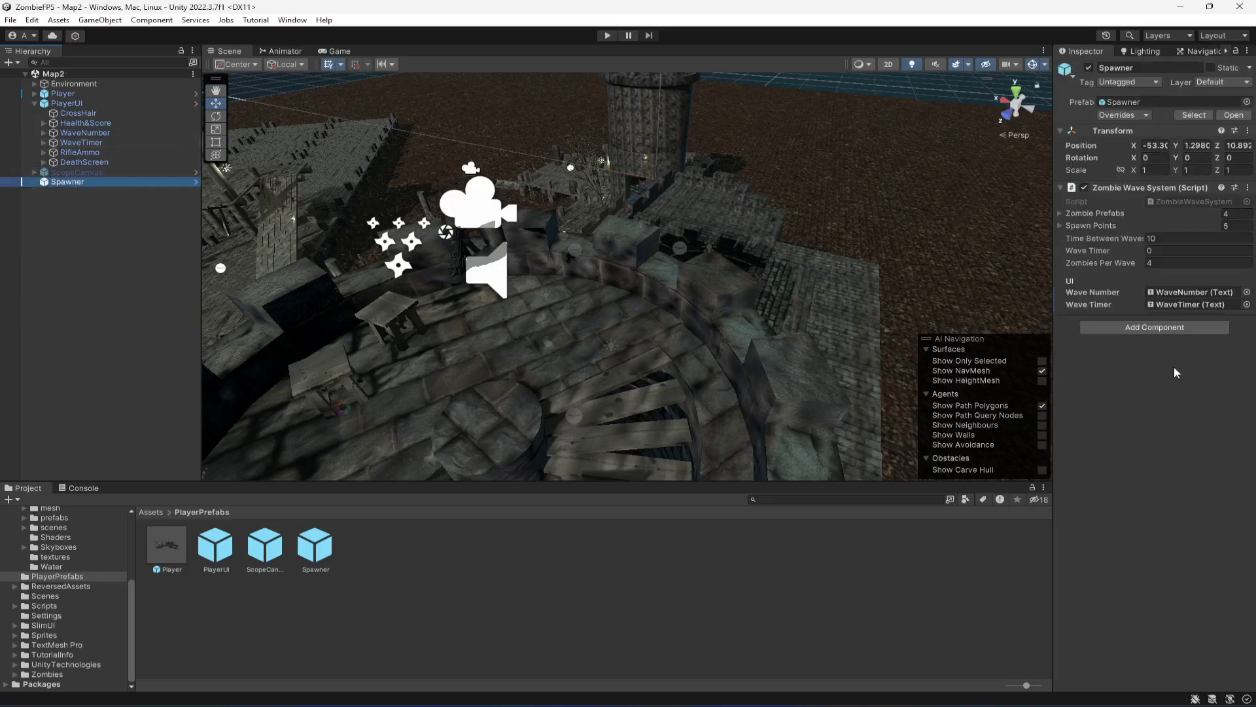
left_click(1070, 214)
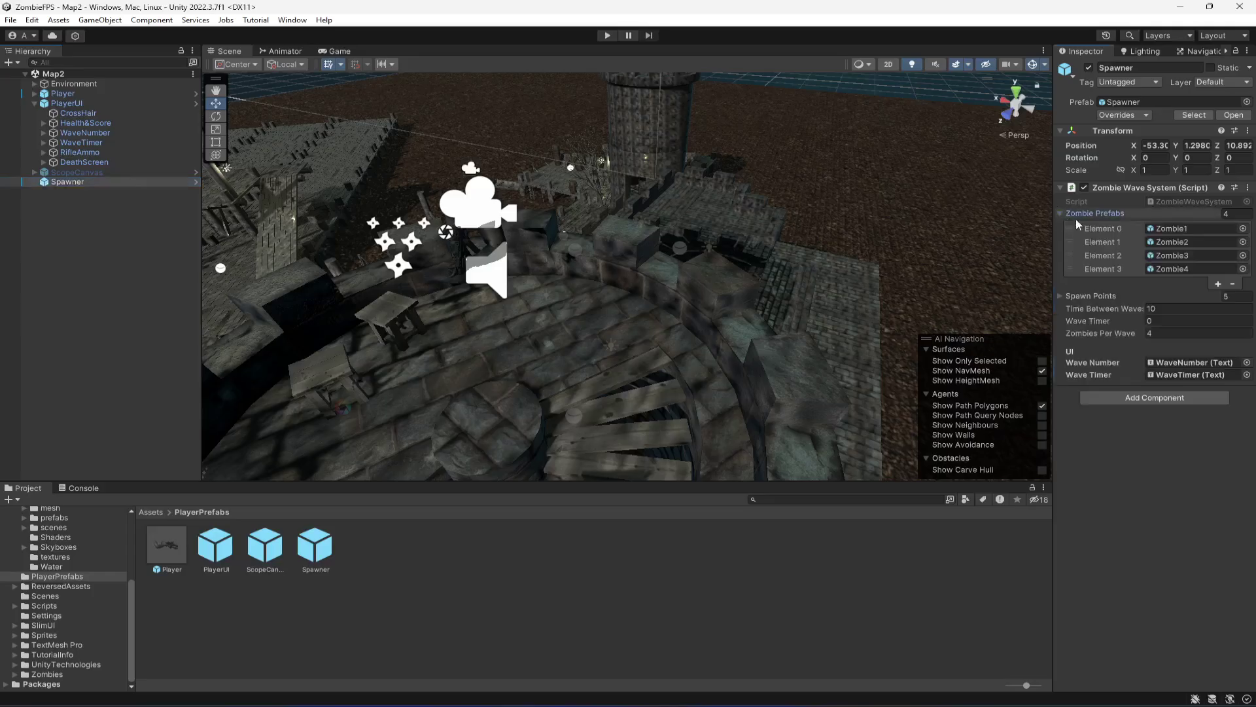
left_click(1162, 241)
left_click(1182, 259)
left_click(1178, 267)
left_click(1060, 213)
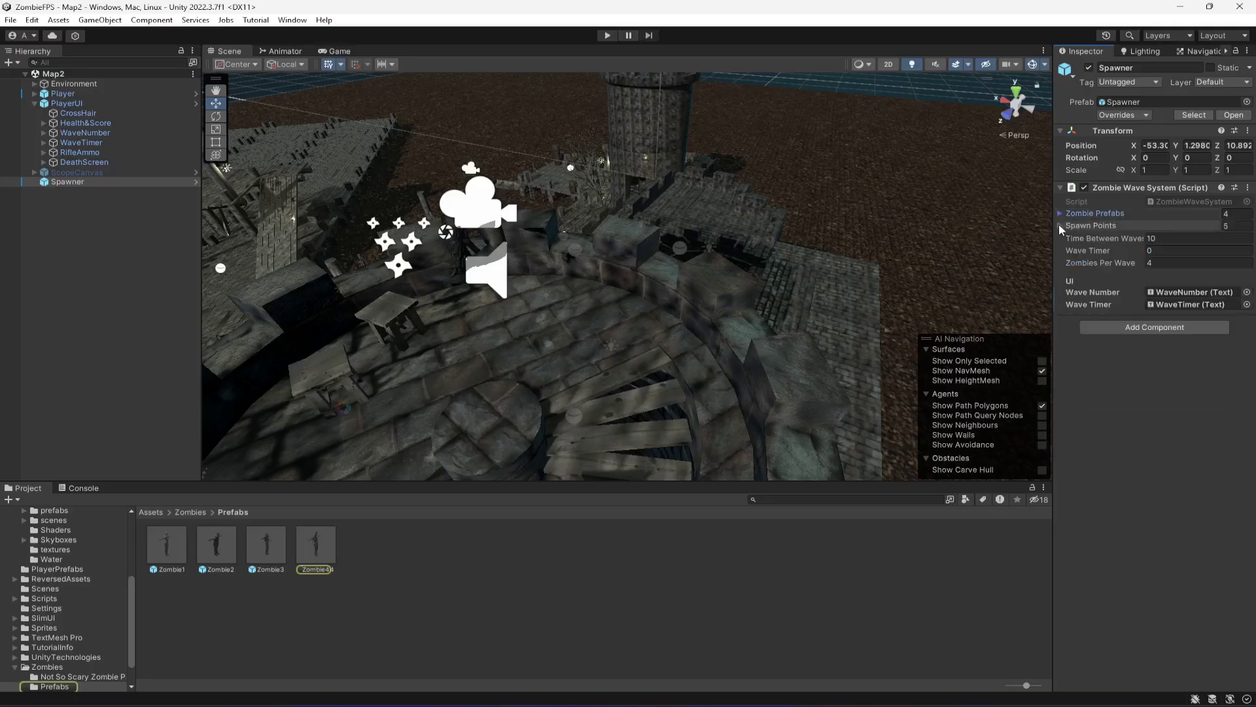
left_click(1060, 225)
Examine the Map2 environment and its large wooden platform for areas suitable for zombie spawn points
right_click_drag(523, 327, 433, 272)
scroll(433, 273, "up", 8)
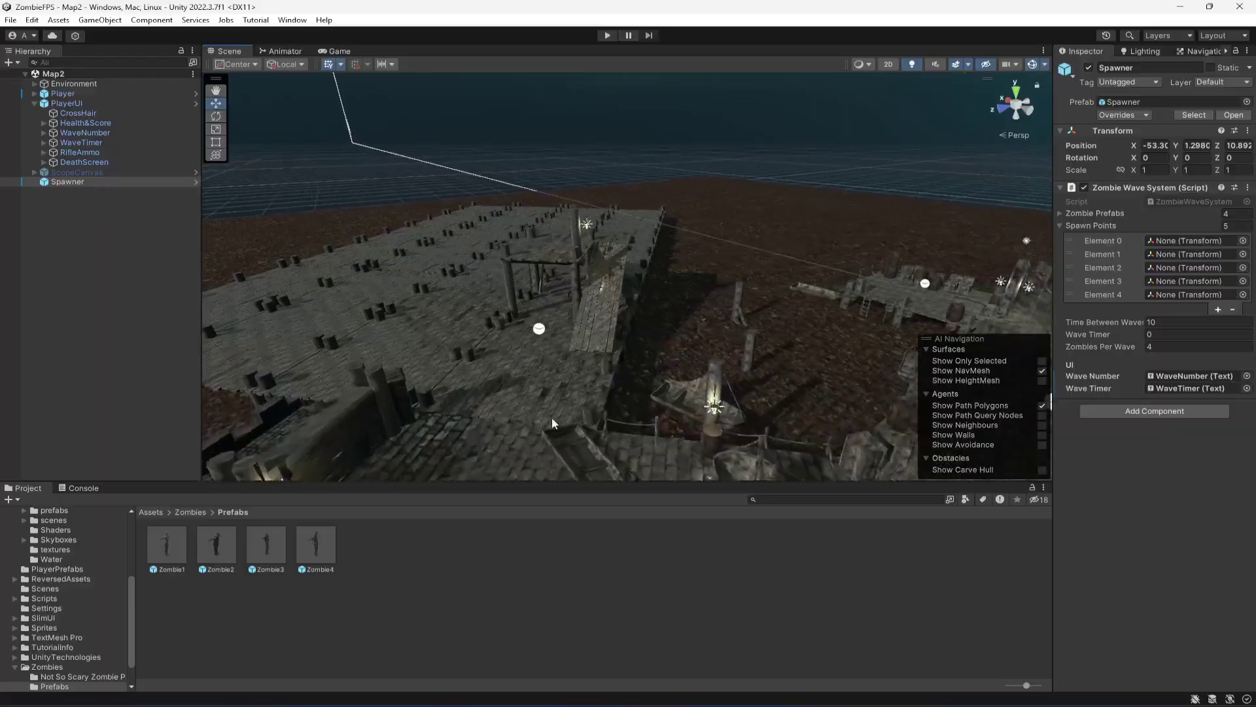
key("Up")
key("Left")
mouse_move(573, 332)
right_mouse_down()
mouse_move(454, 325)
mouse_move(515, 351)
mouse_move(539, 283)
mouse_move(648, 280)
mouse_move(575, 318)
right_mouse_up()
left_click(34, 103)
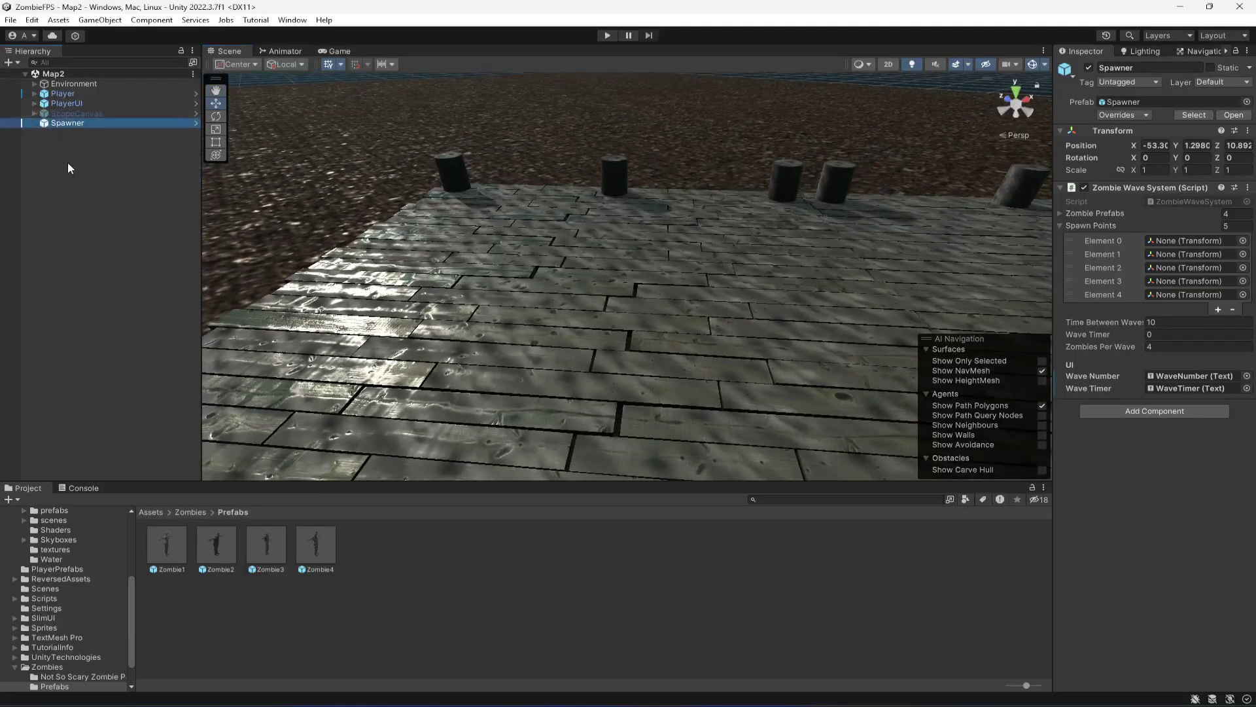
right_click_drag(702, 242, 651, 316)
scroll(655, 326, "down", 10)
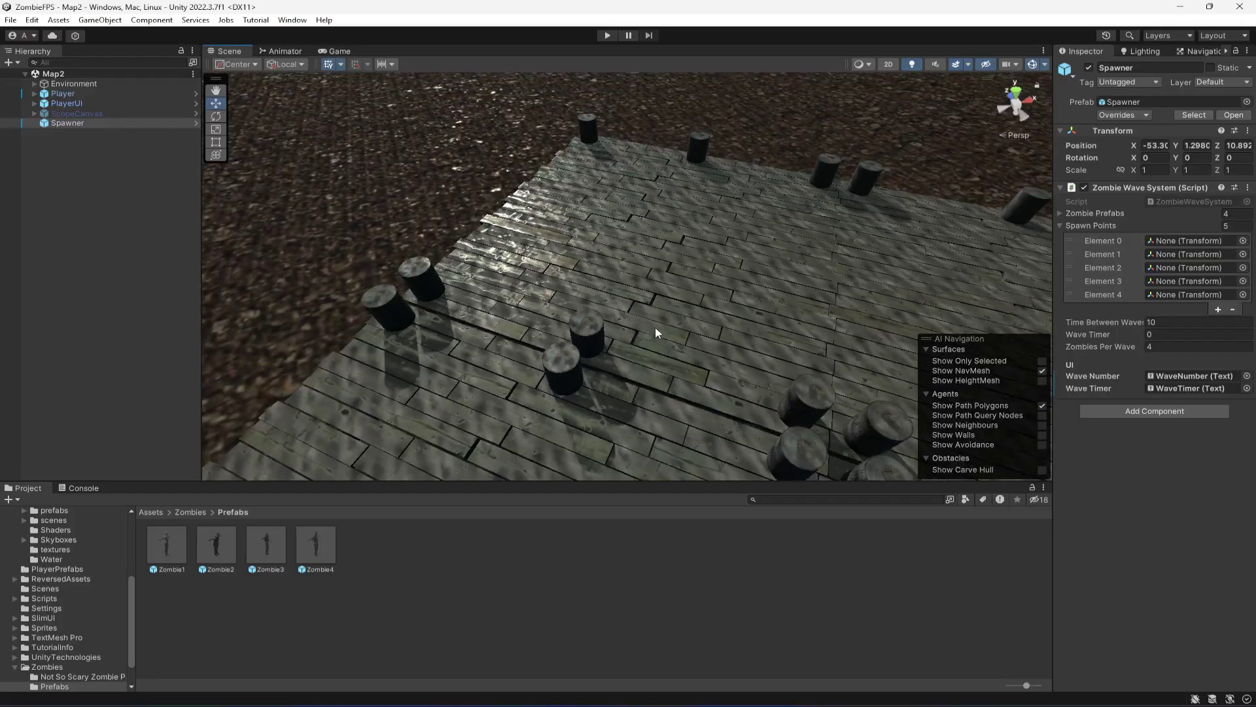
scroll(657, 325, "down", 15)
right_click_drag(758, 271, 543, 275)
Select the Environment object and open the NavMesh Bake settings in the legacy Navigation window
left_click(87, 89)
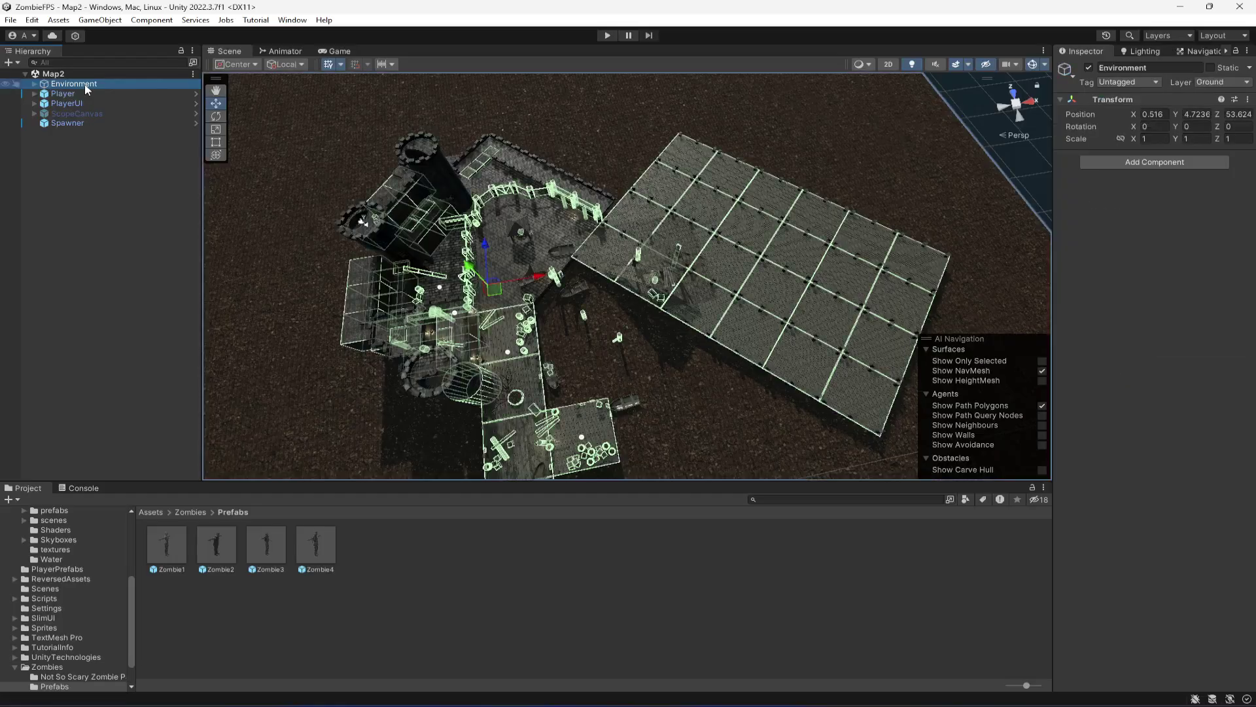
left_click(1207, 52)
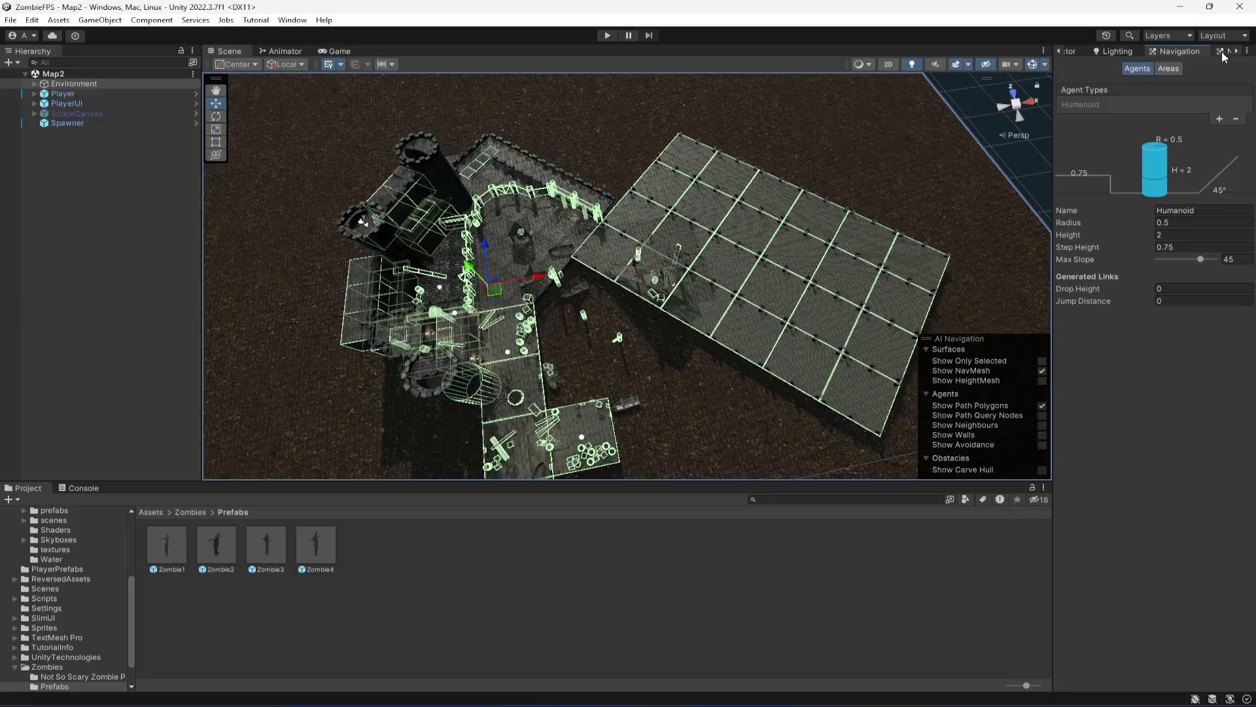
left_click(1203, 69)
left_click(1168, 68)
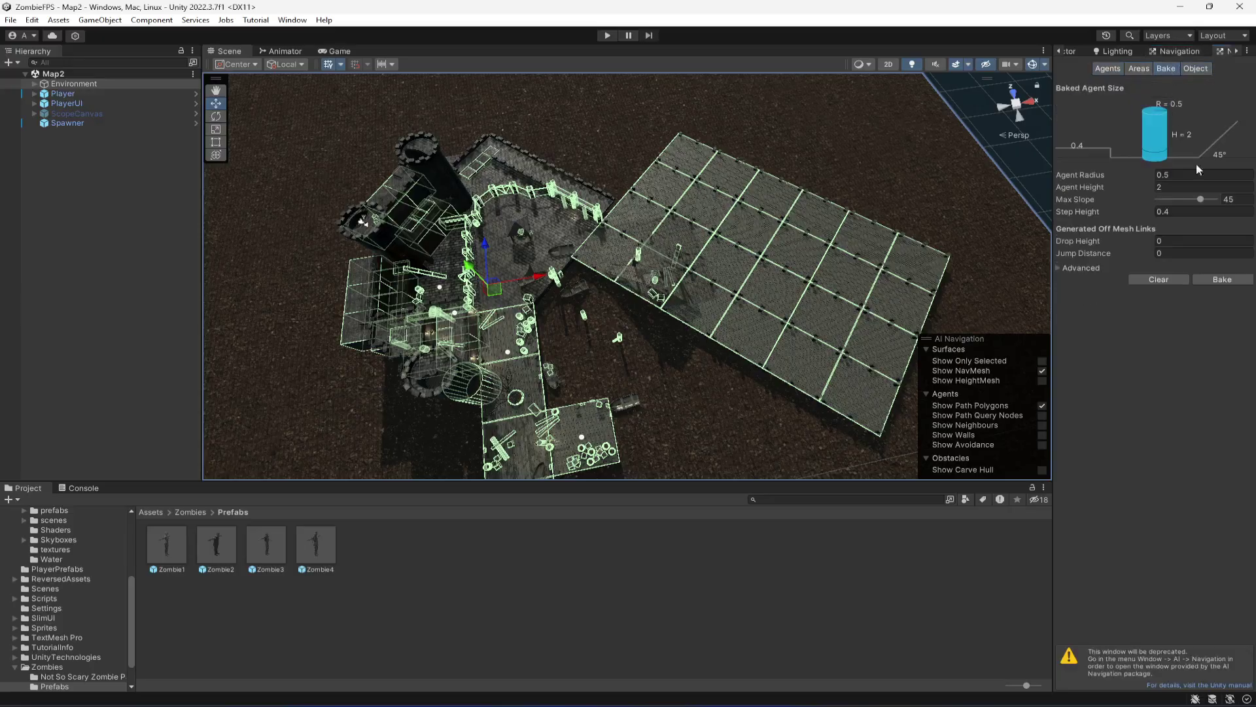
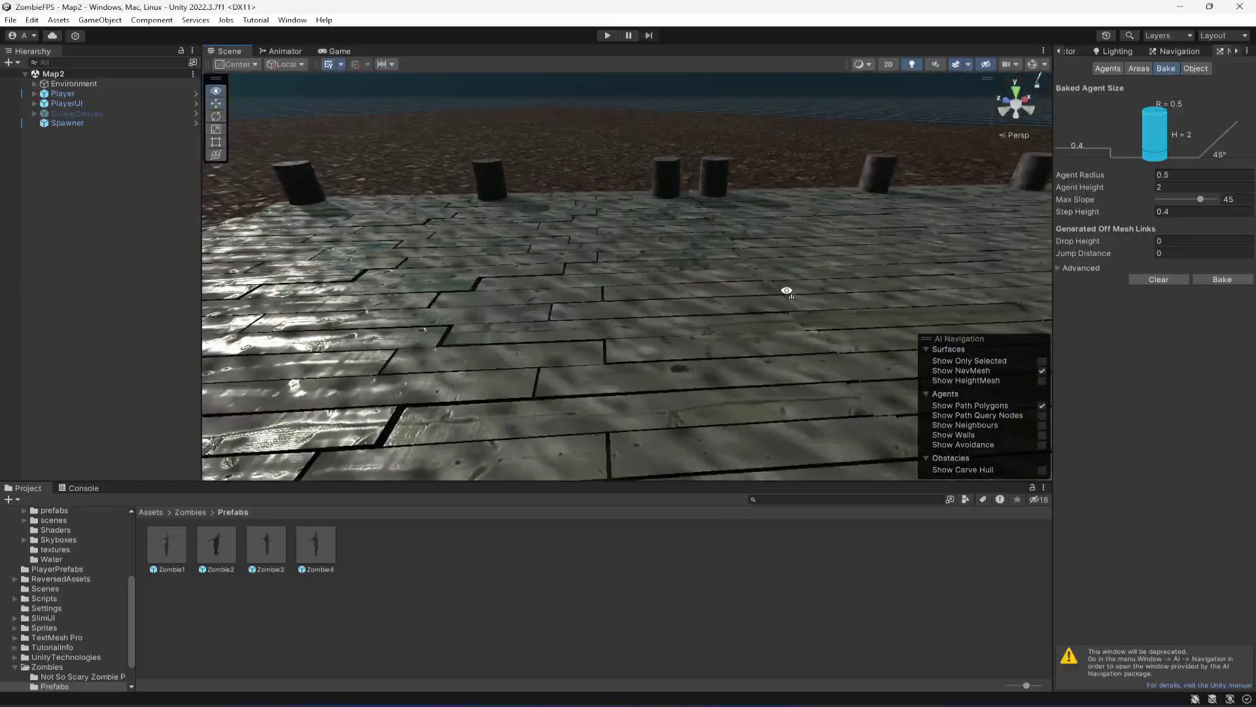
Create an empty object named SpawnPoints in the Map2 scene over the wooden platform
scroll(786, 289, "up", 2)
right_click(79, 225)
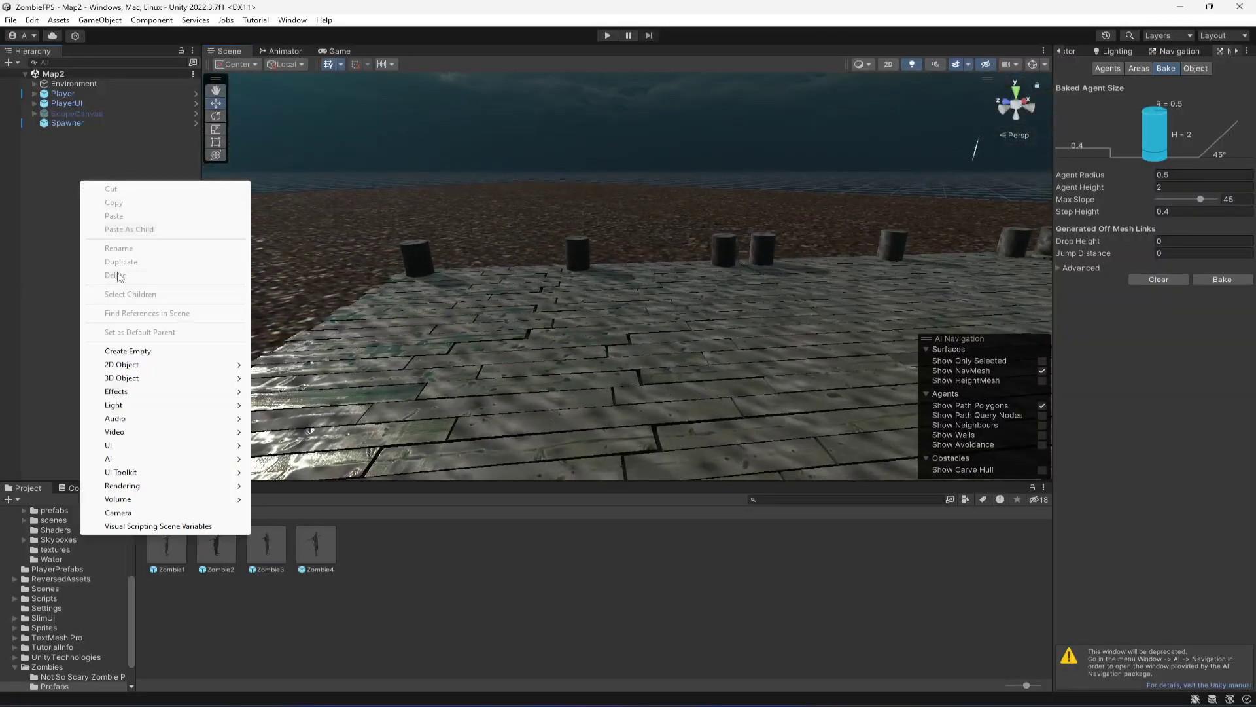
left_click(115, 351)
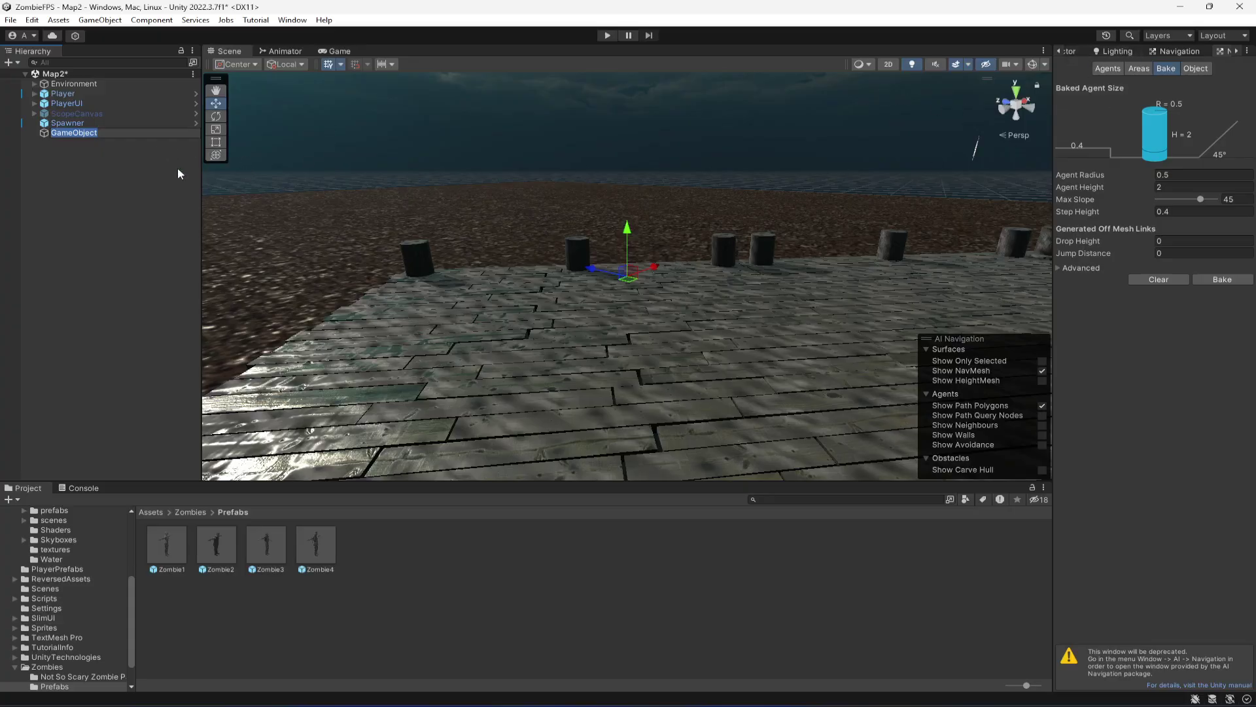
type("SpawnPoints")
key("Return")
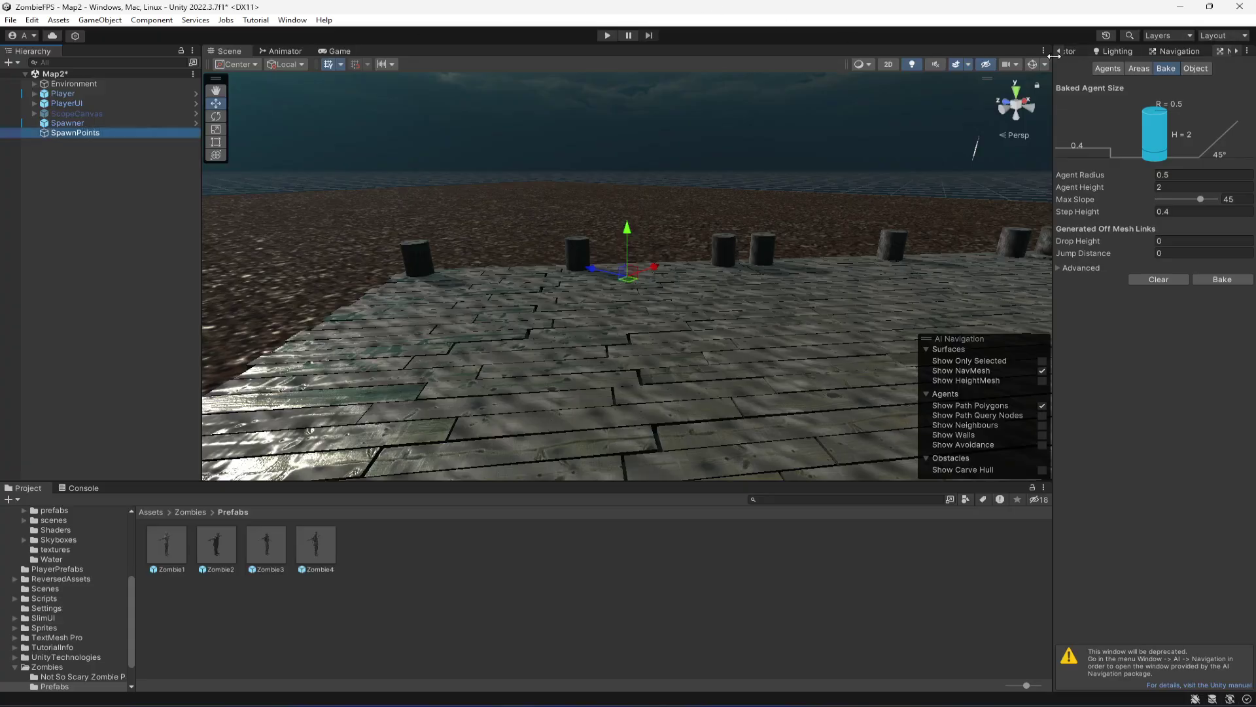
key("shift+space")
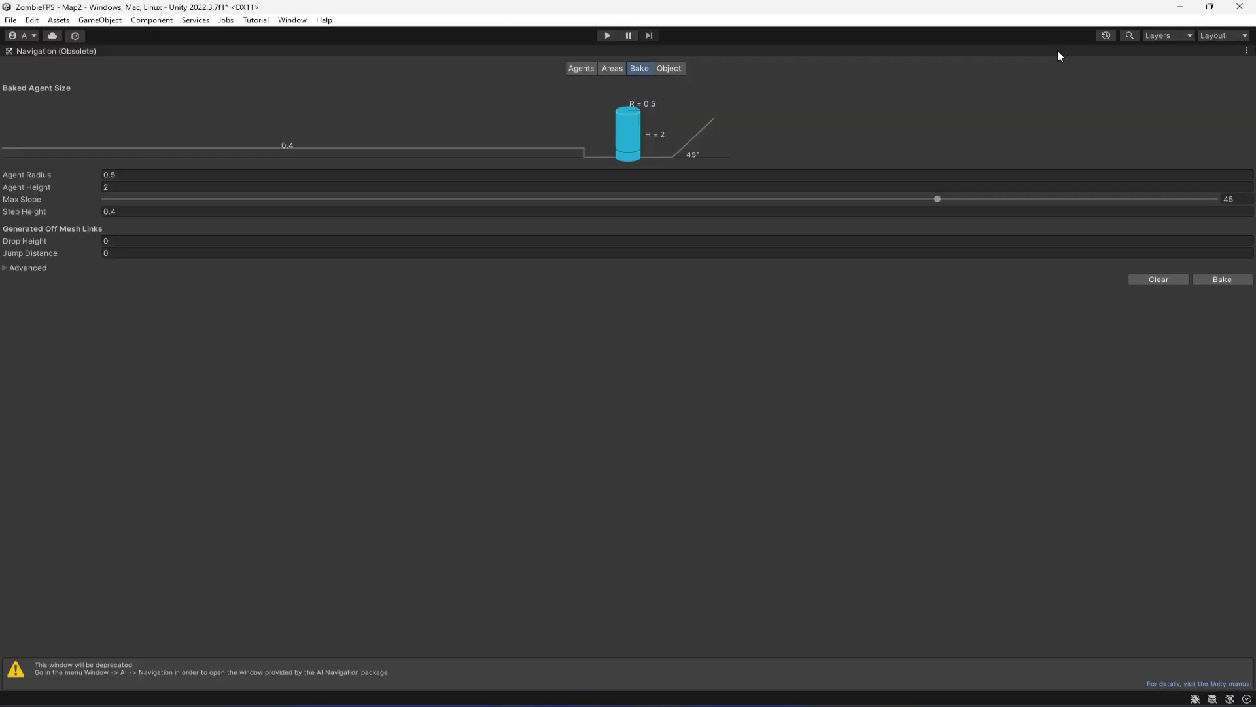
key("shift+space")
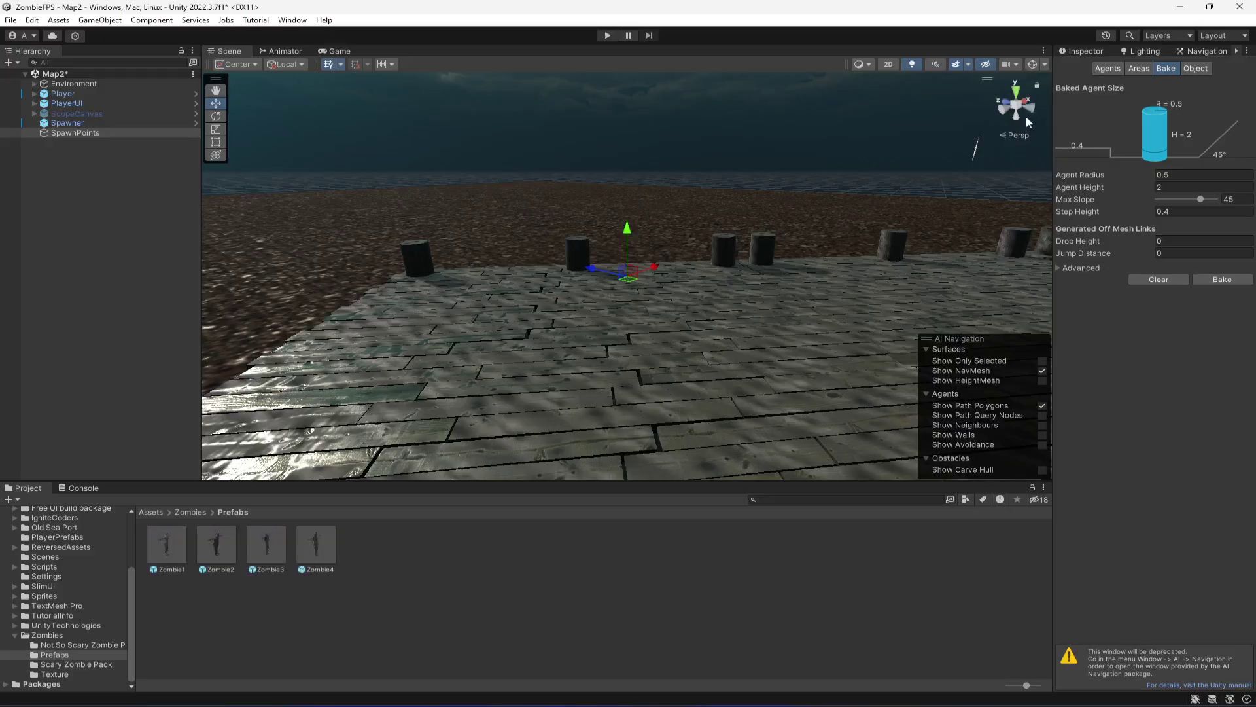
Lower the SpawnPoints object onto the wooden platform's surface, to a Y position of about 4.46
left_click(1083, 49)
right_click_drag(854, 282, 668, 257)
key("w")
key("w")
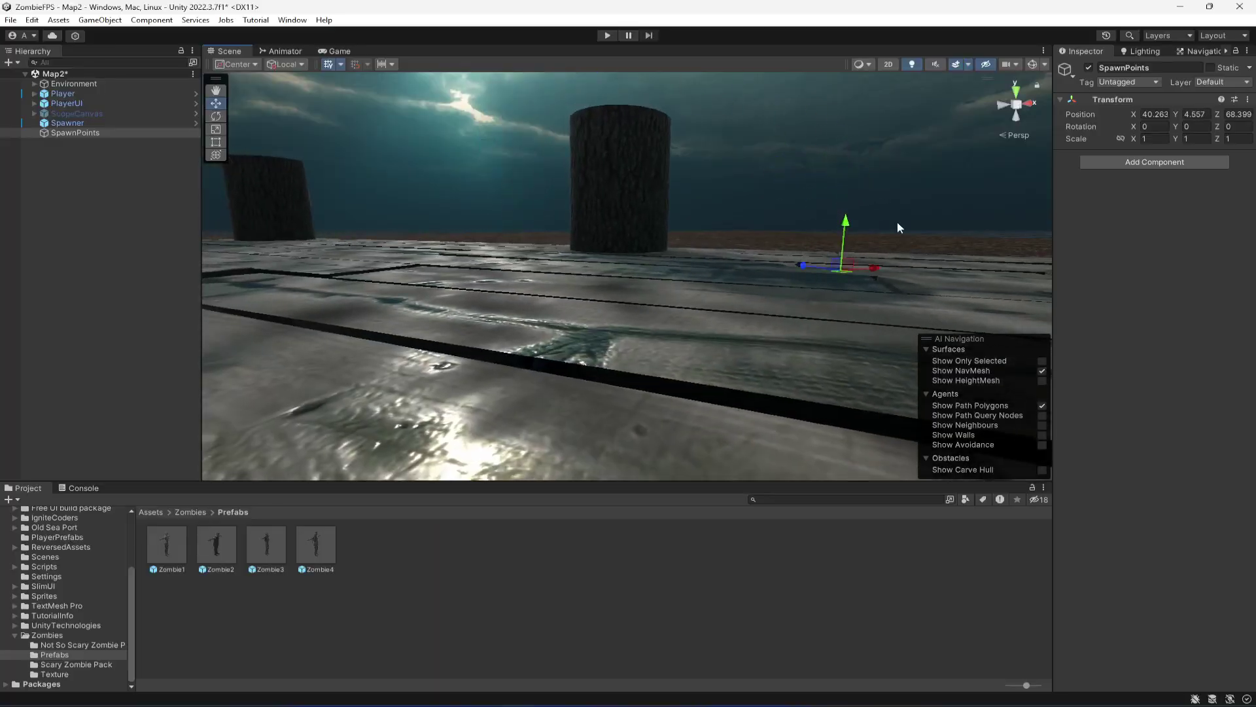
right_click_drag(897, 221, 626, 271)
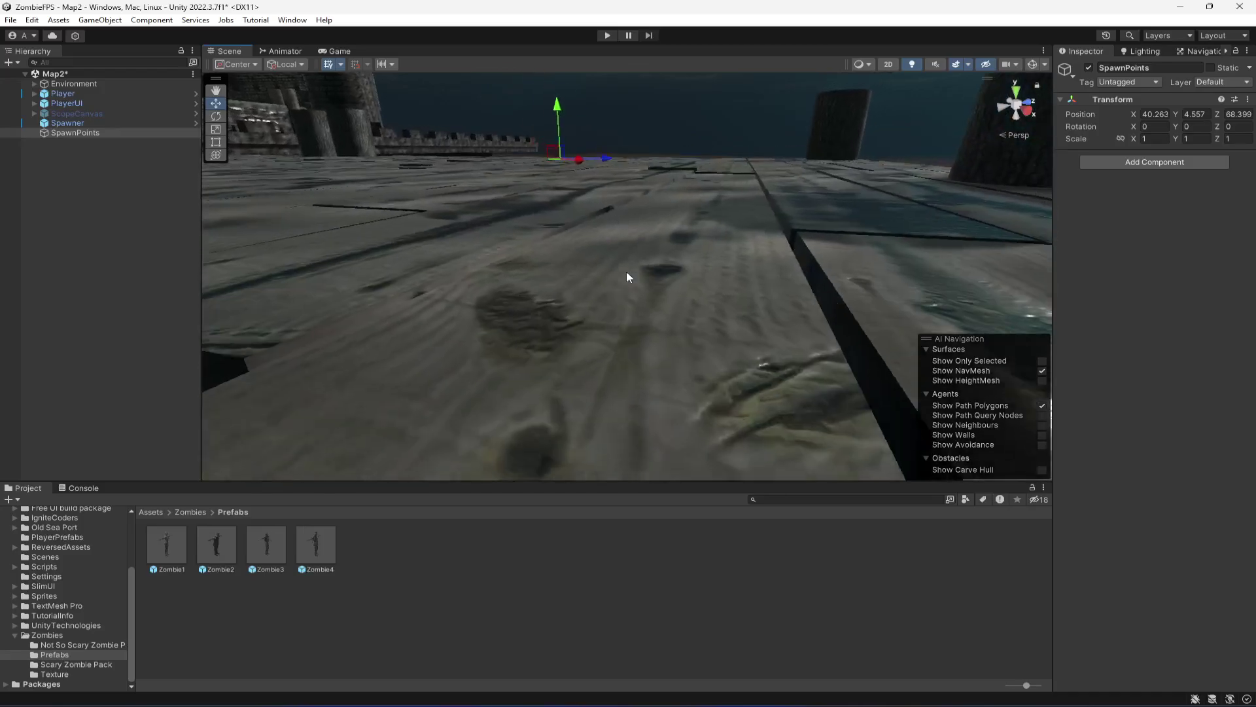
scroll(627, 271, "down", 1)
right_click_drag(557, 185, 480, 292)
key("f")
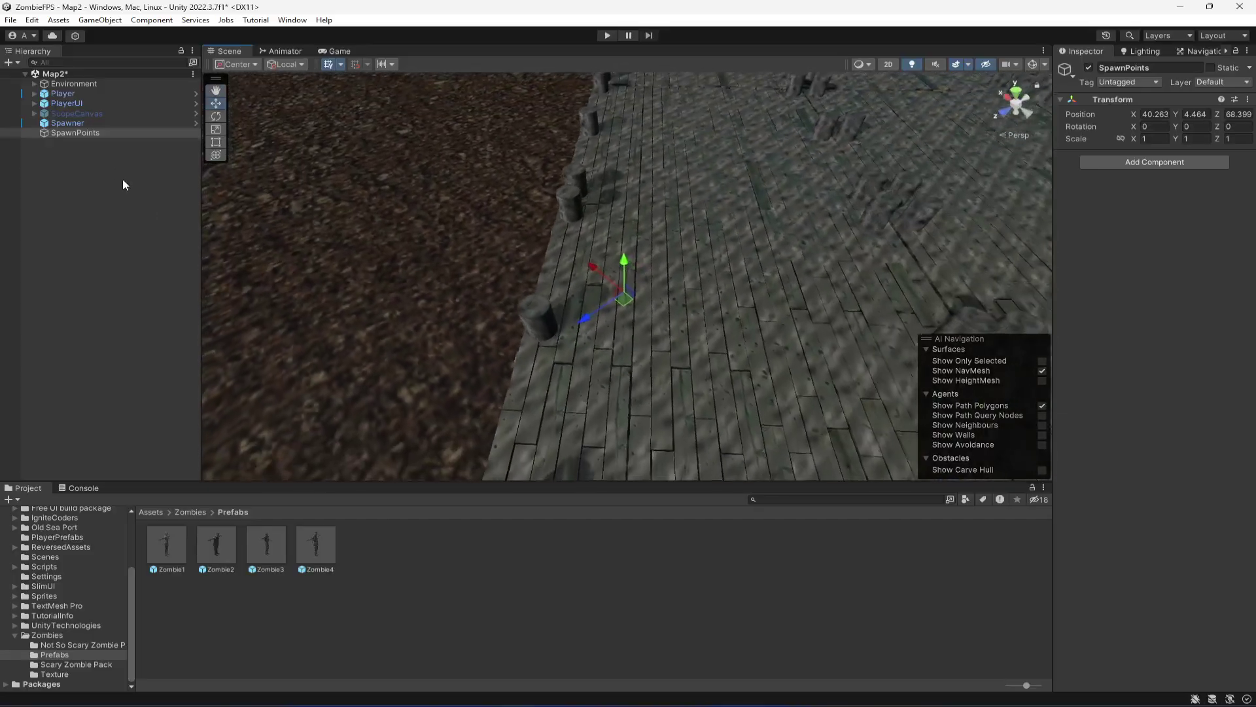
Create an empty child named 1 under SpawnPoints and move it along the platform to a Z position of about -4.12
right_click(80, 133)
left_click(136, 323)
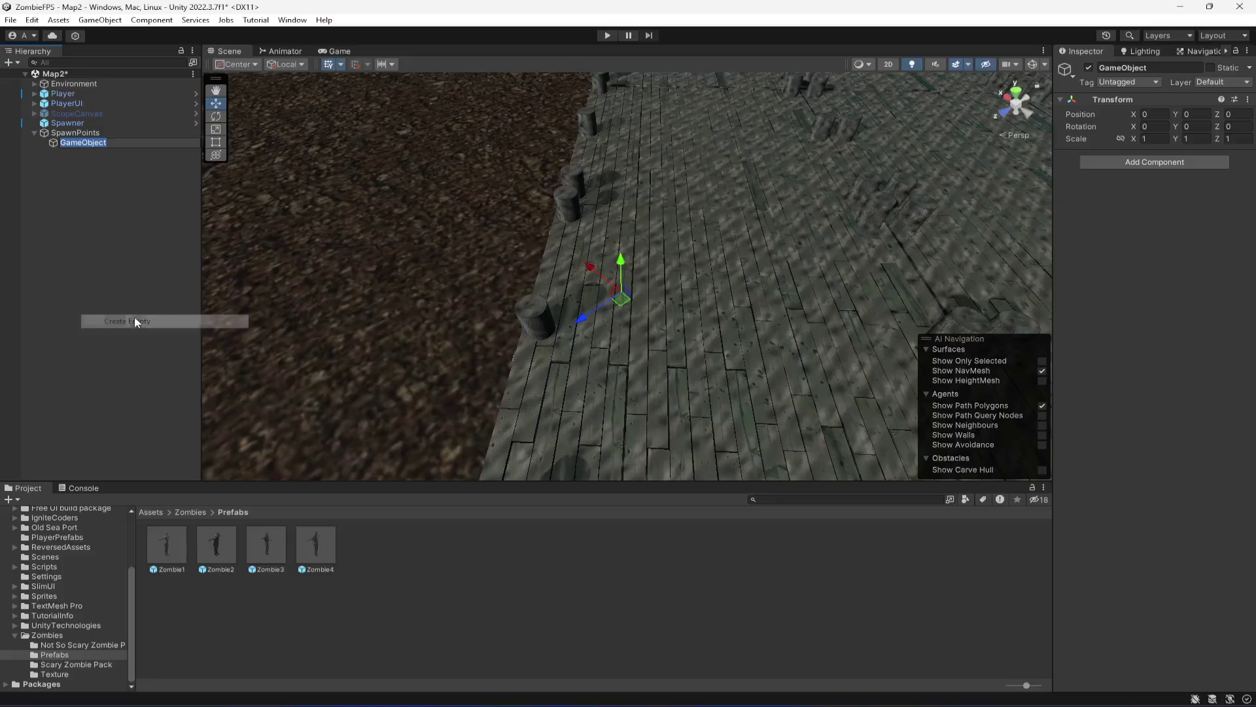
type("1")
left_click(50, 225)
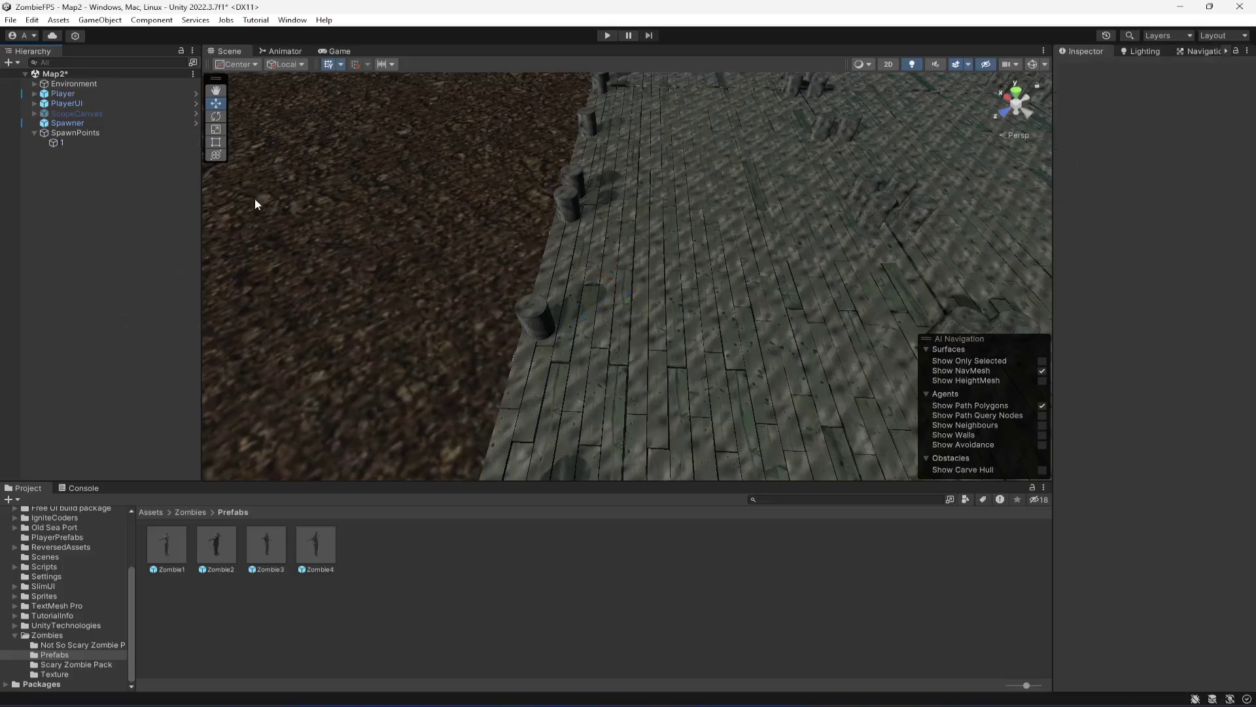
left_click(80, 143)
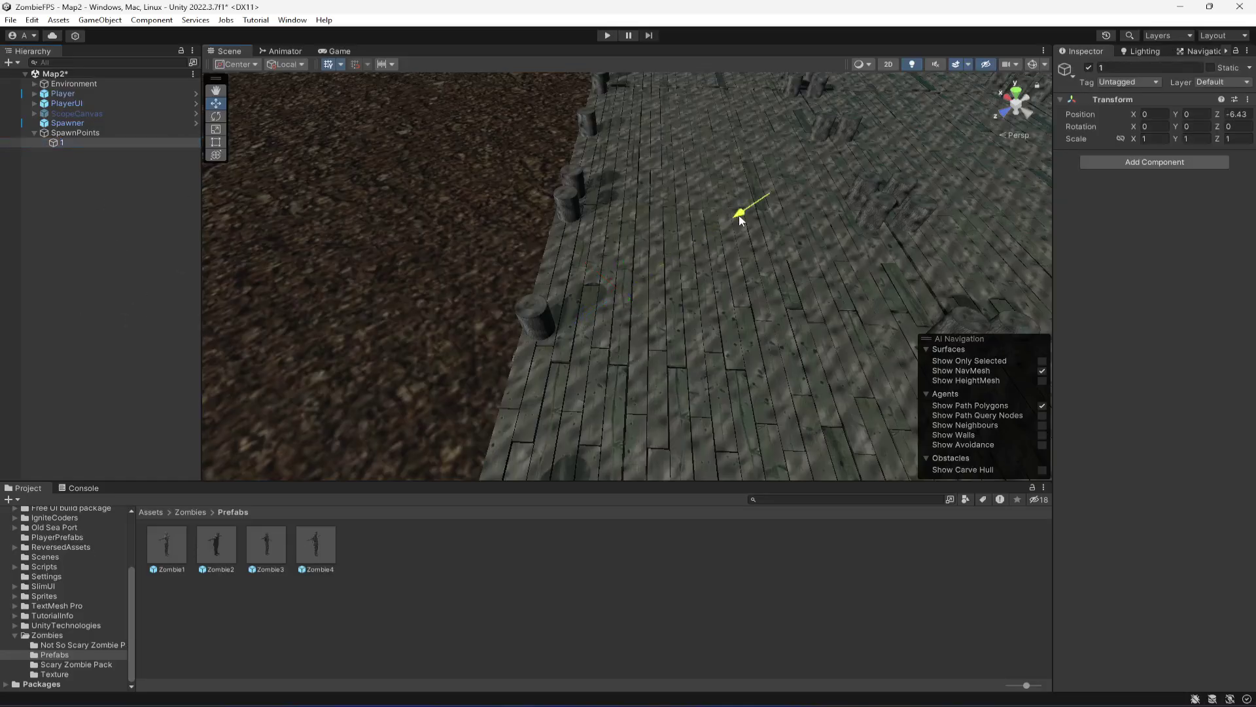
right_click_drag(885, 244, 657, 283)
key("s")
key("d")
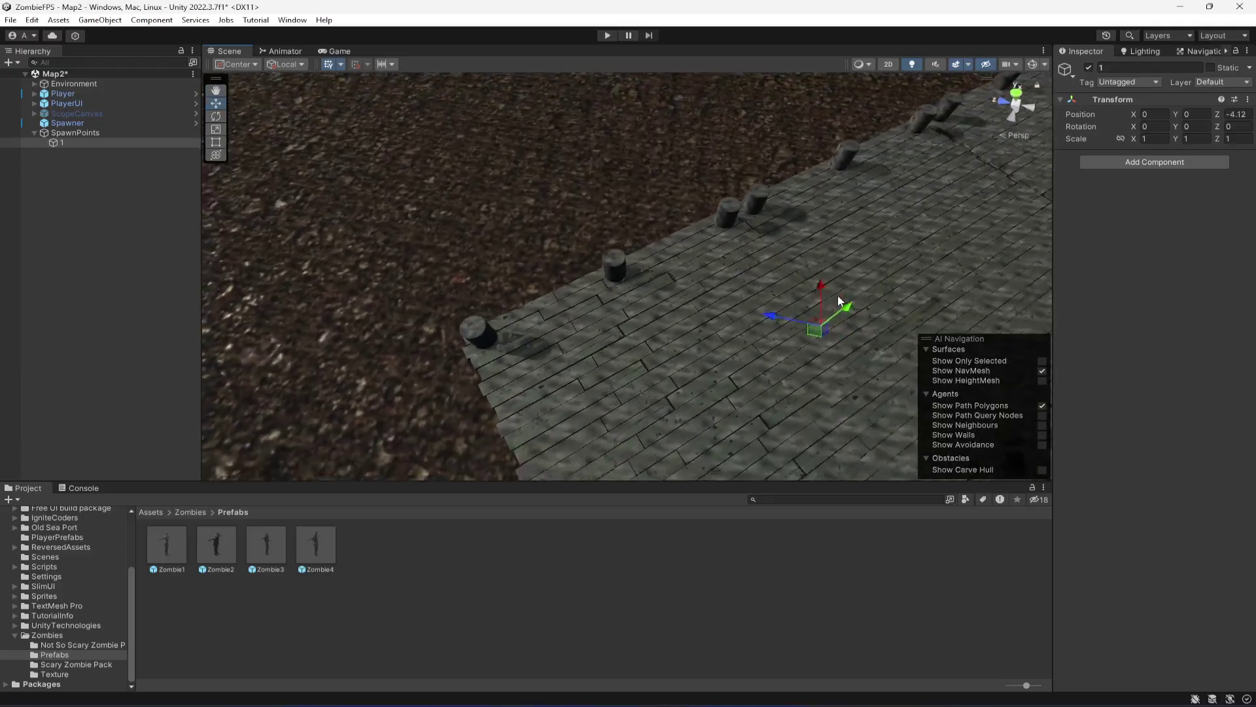
right_click_drag(779, 324, 615, 327)
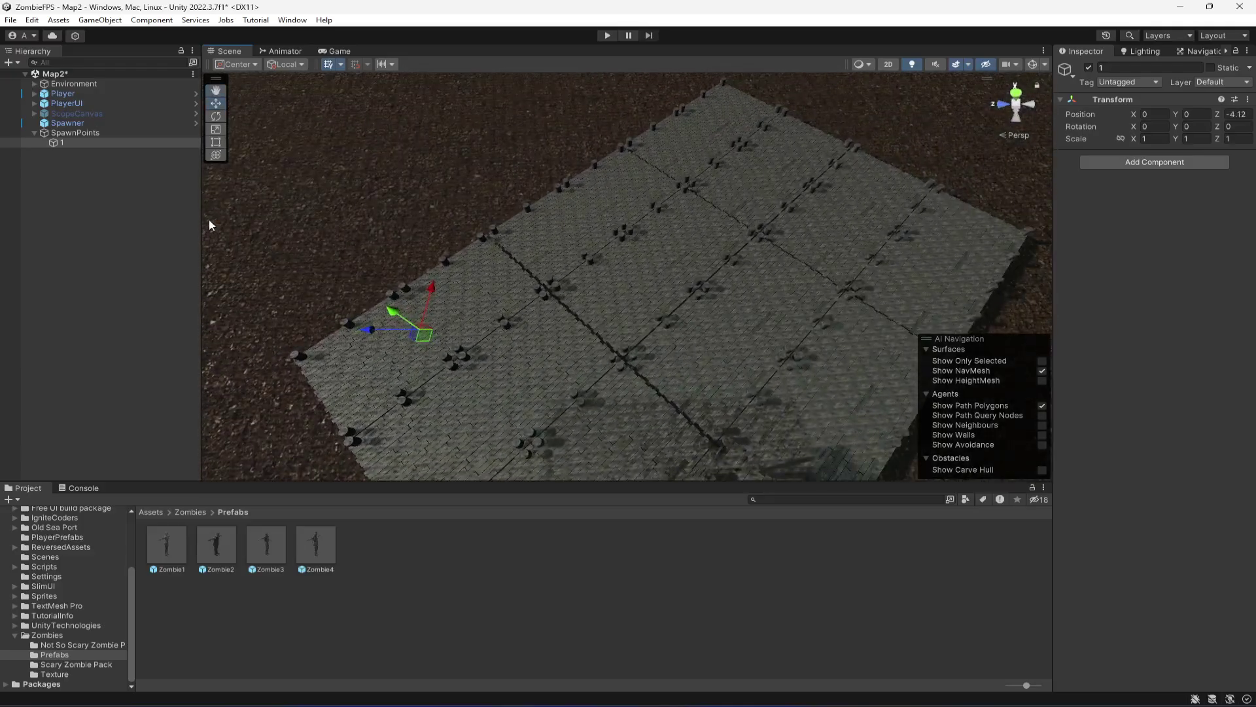
Duplicate spawn point 1, rename the copy 2, and move it across the platform to about X 18.68, Z -48.93
key("ctrl+d")
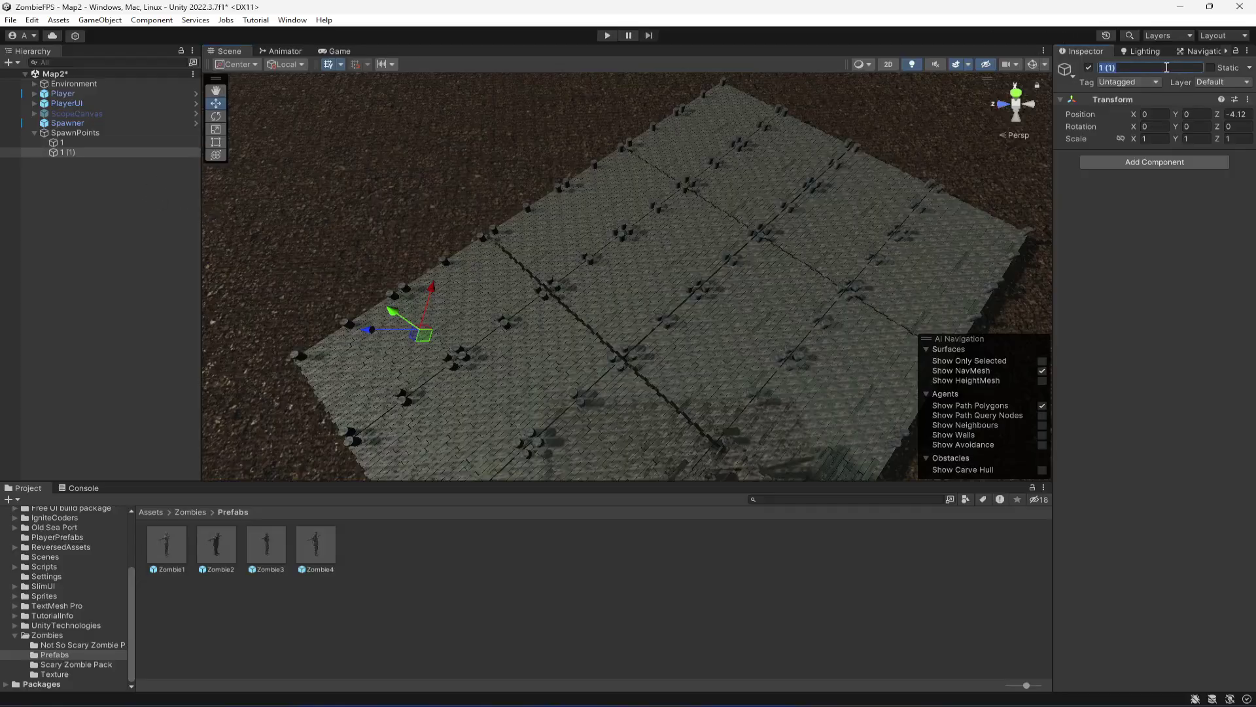
type("2")
left_click_drag(370, 334, 894, 330)
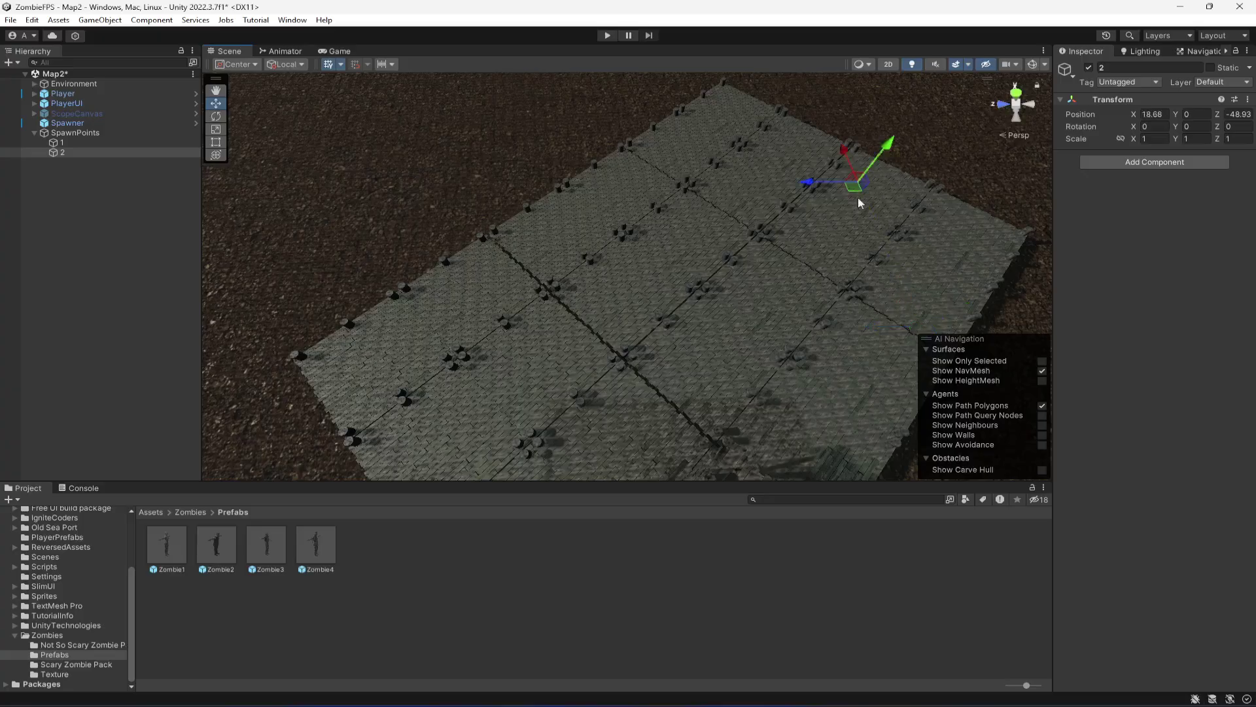
Duplicate spawn point 2 as 3, place it on the separate ruined dock at about X -42.39, Z -54.62, and save the scene
right_click_drag(723, 300, 1001, 317)
right_click_drag(655, 334, 1039, 297)
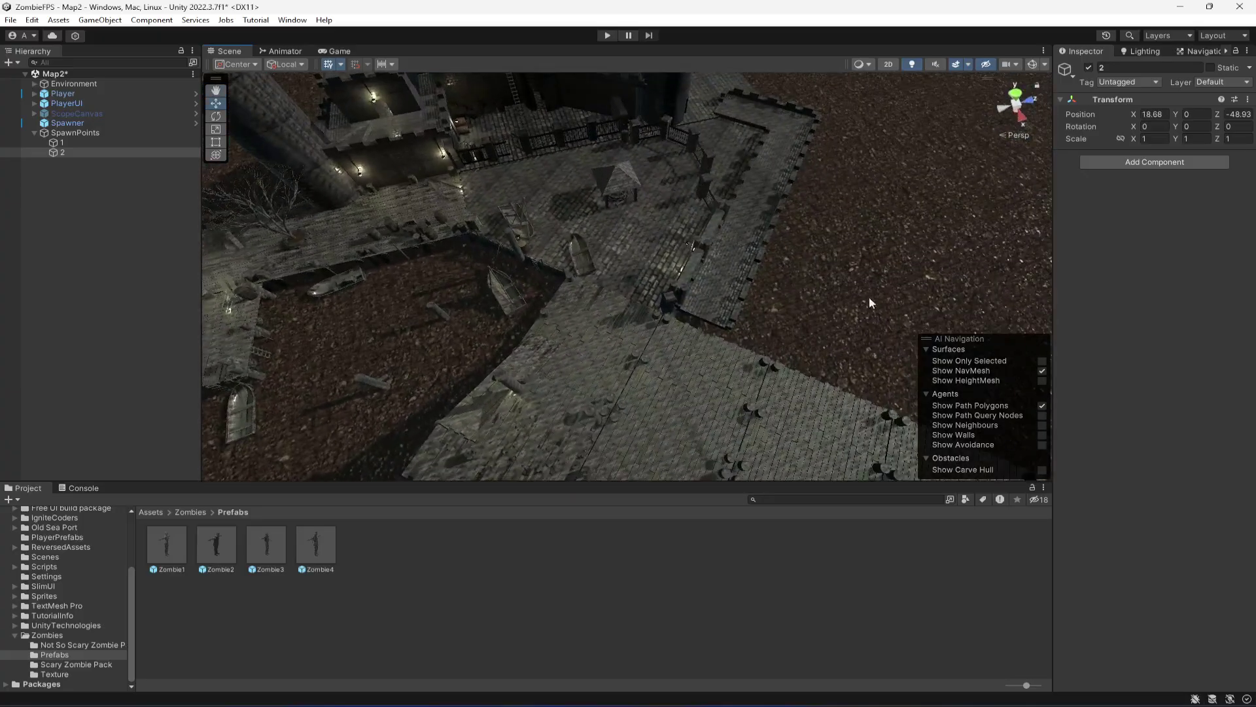
right_click_drag(869, 302, 662, 325)
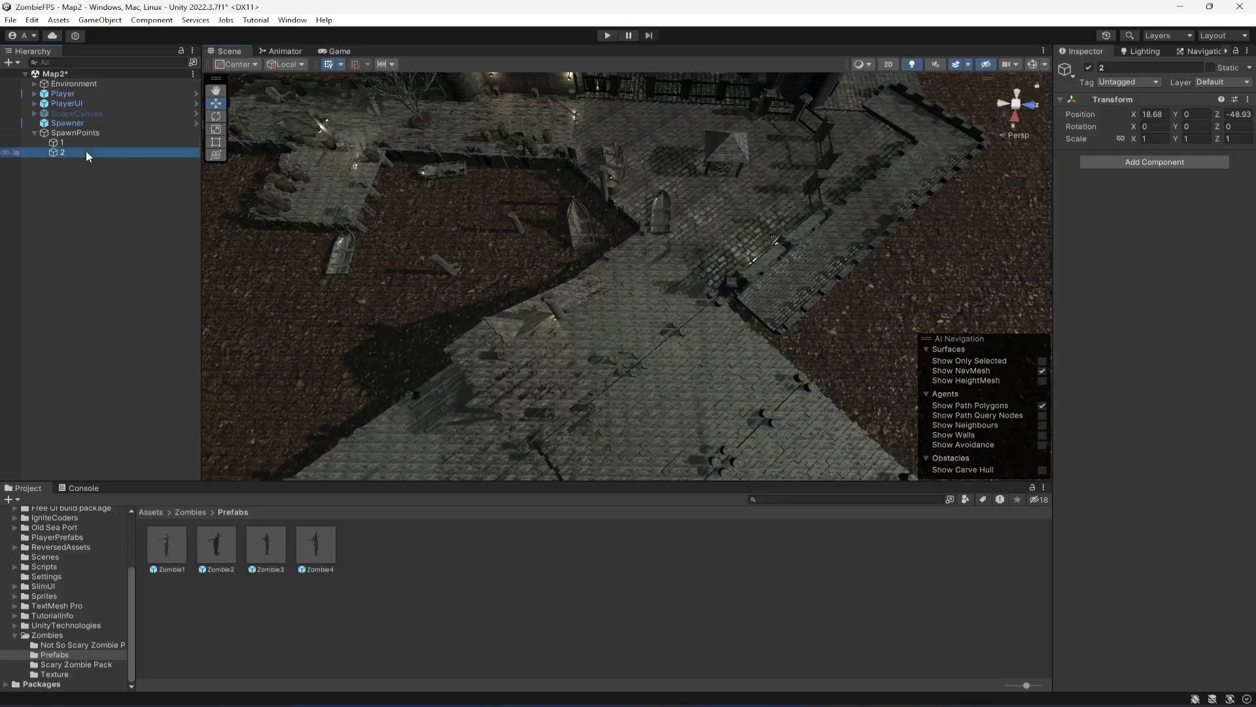
key("ctrl+d")
right_click_drag(314, 327, 396, 215)
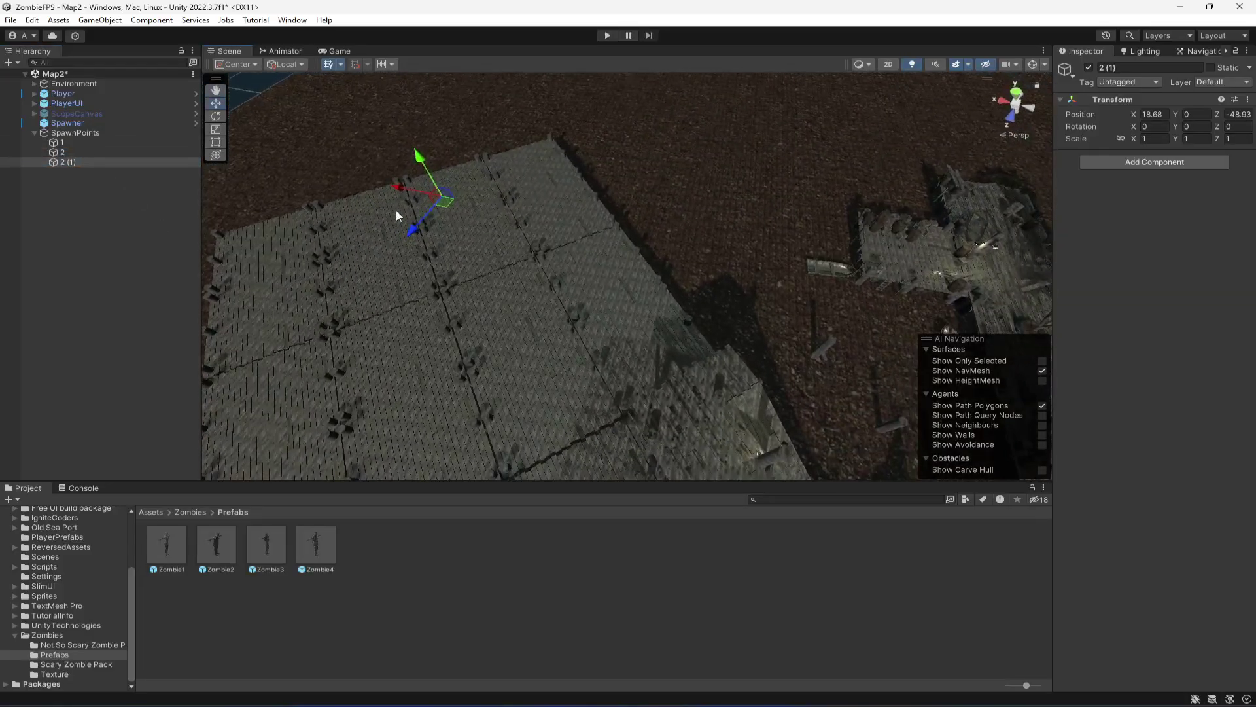
left_click_drag(840, 248, 902, 263)
right_click_drag(902, 264, 682, 257)
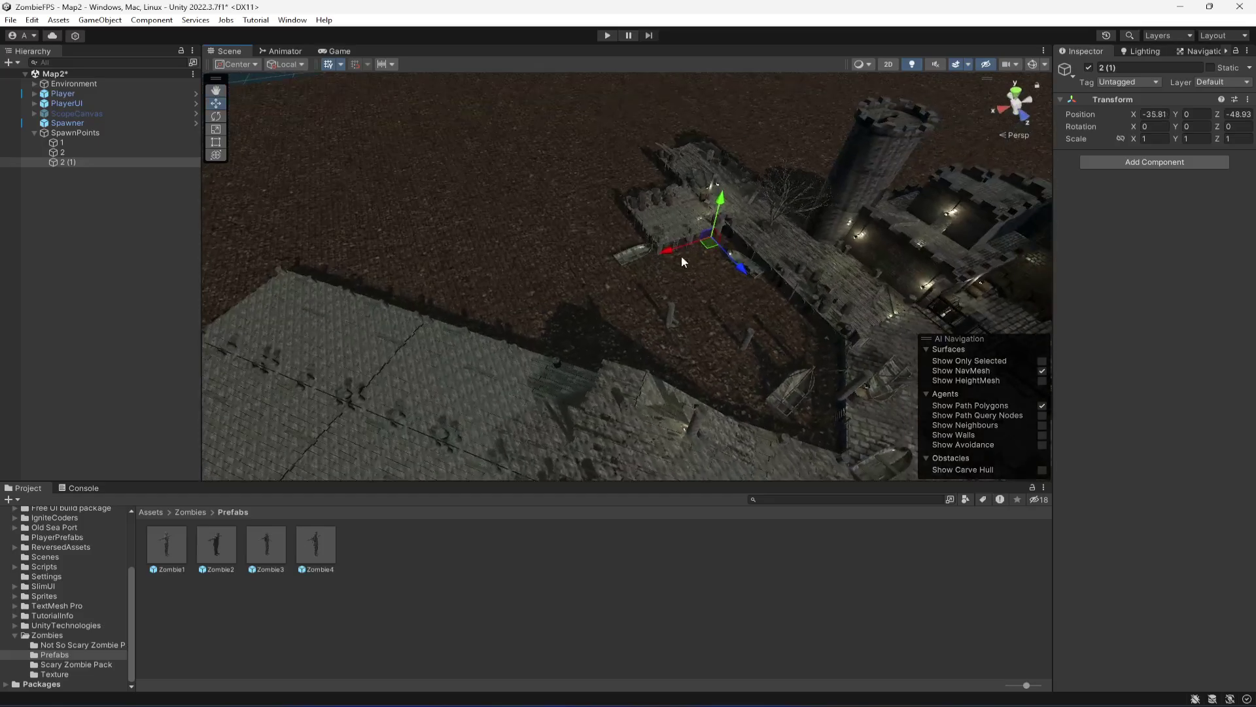
left_click_drag(714, 246, 766, 229)
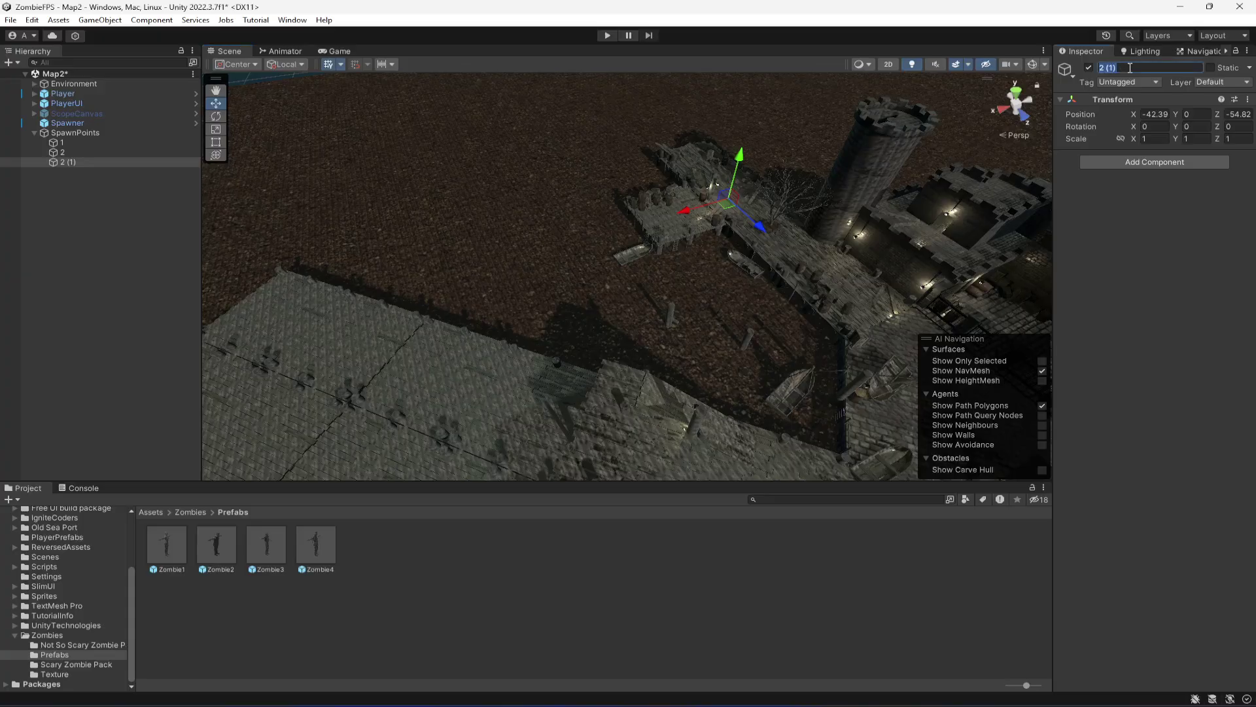
left_click(111, 216)
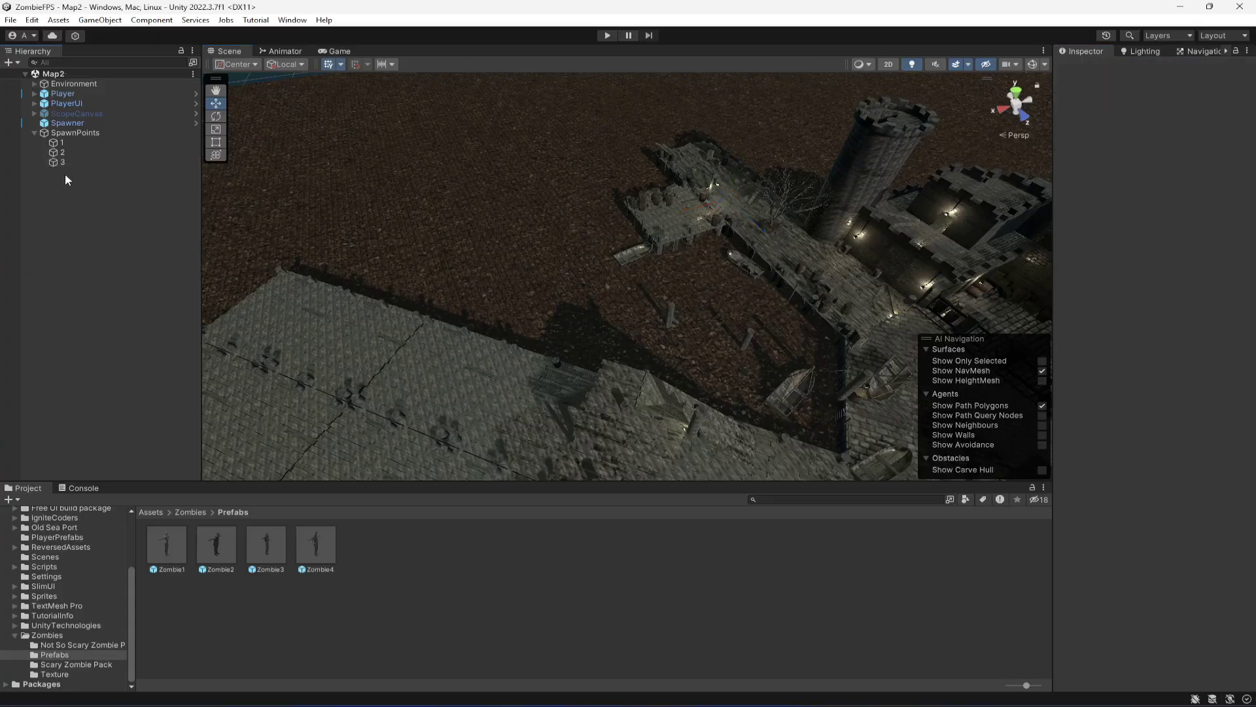
Empty the Spawner's Spawn Points list by setting its size to 0
right_click_drag(449, 306, 236, 354)
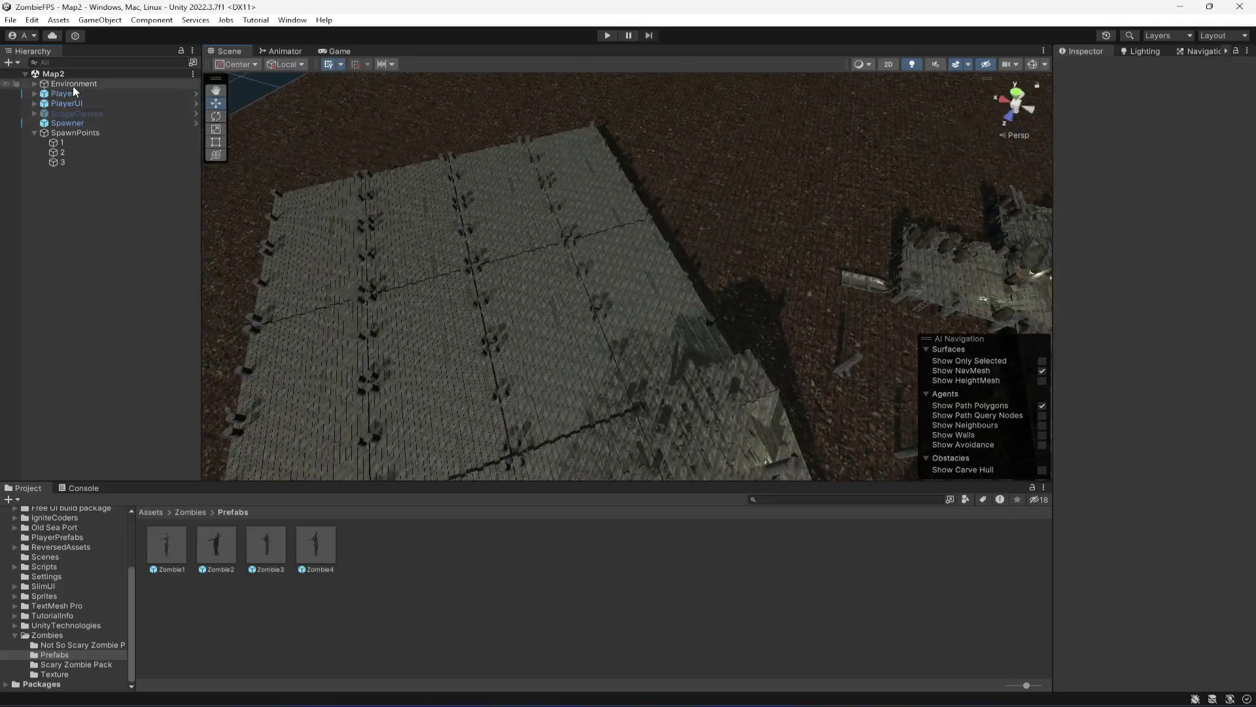
left_click(74, 124)
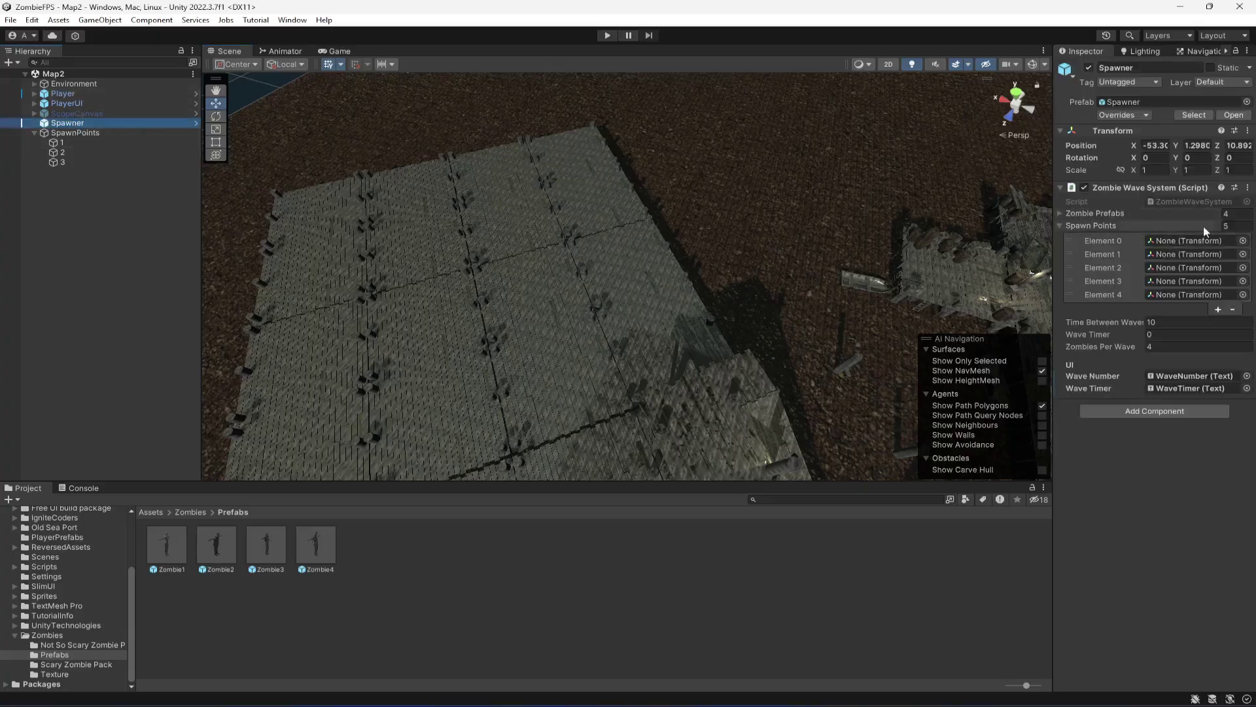
left_click(1233, 226)
type("0")
key("Return")
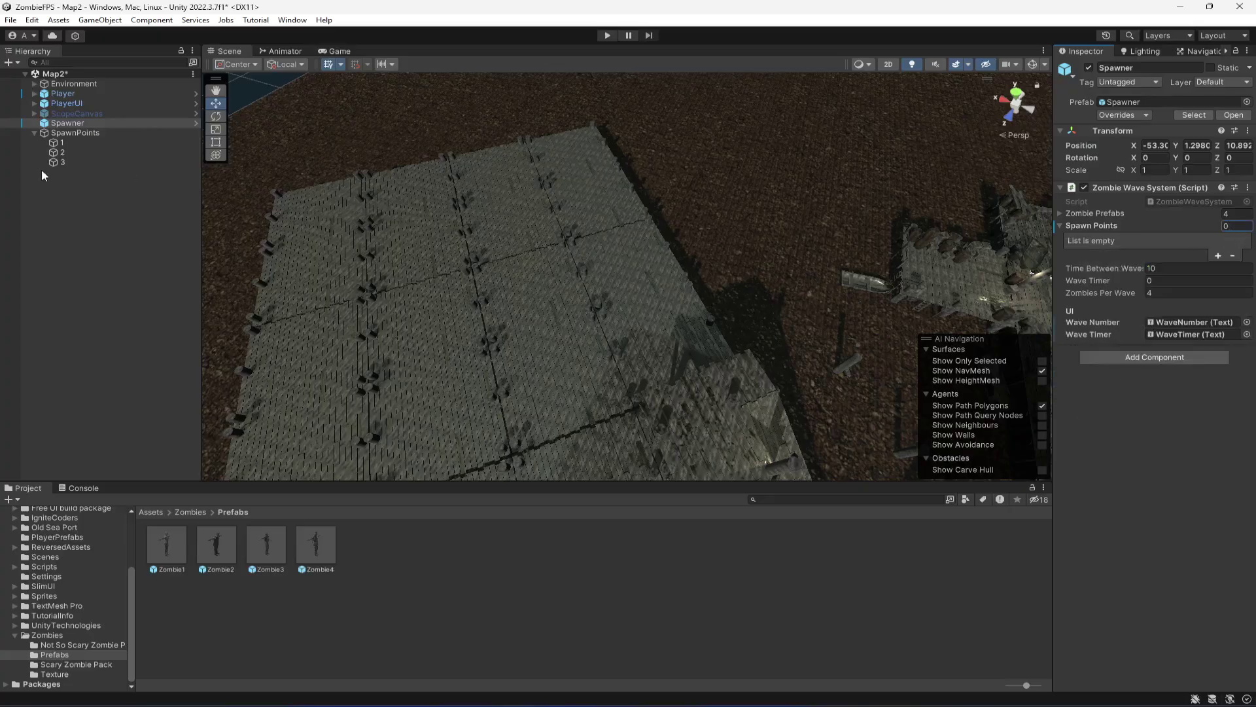
left_click(73, 144)
left_click(73, 161, "shift")
left_click_drag(73, 161, 71, 128)
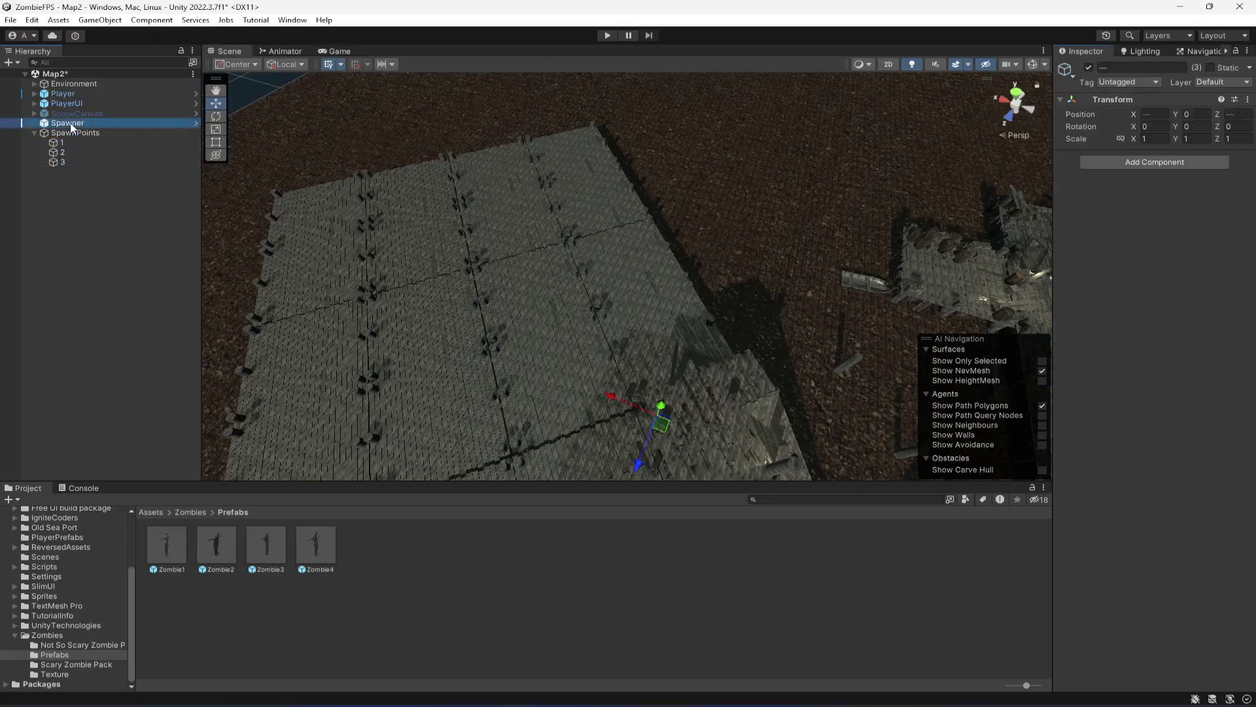
left_click(72, 127)
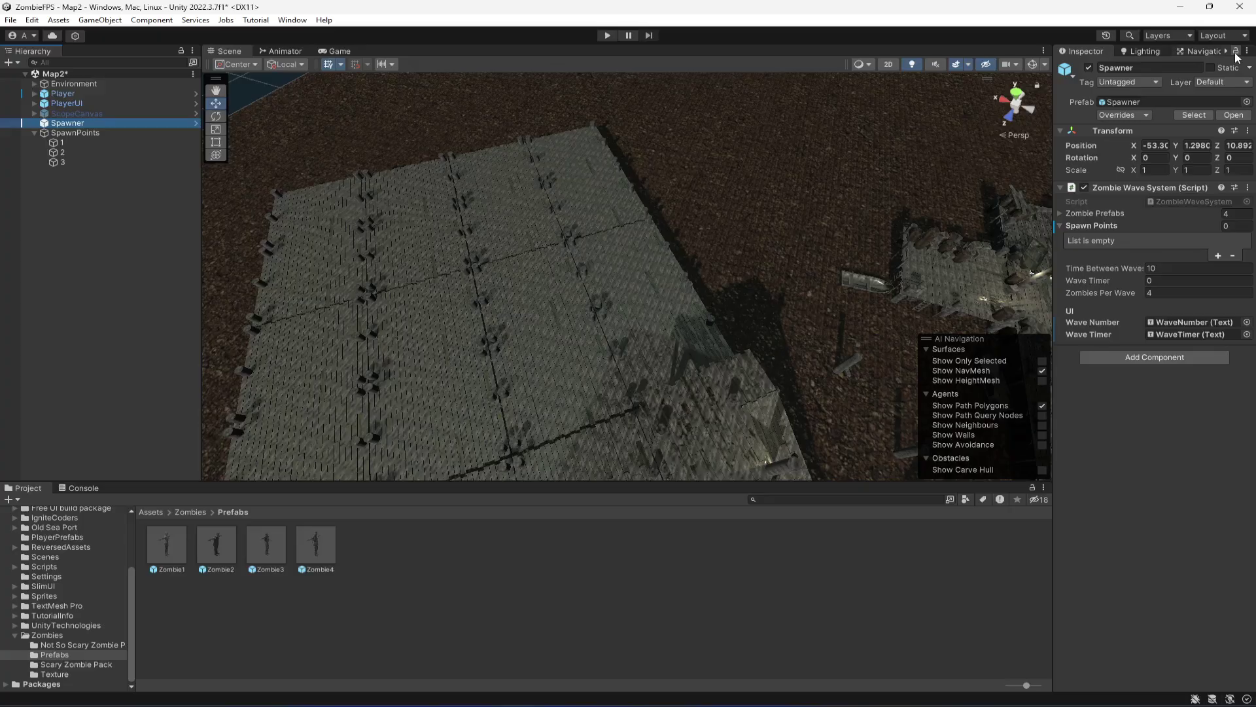
Lock the Inspector on the Spawner, assign points 1, 2 and 3 to its Spawn Points list, save the scene, and unlock the Inspector
left_click(1237, 55)
left_click(74, 143)
left_click(78, 158, "shift")
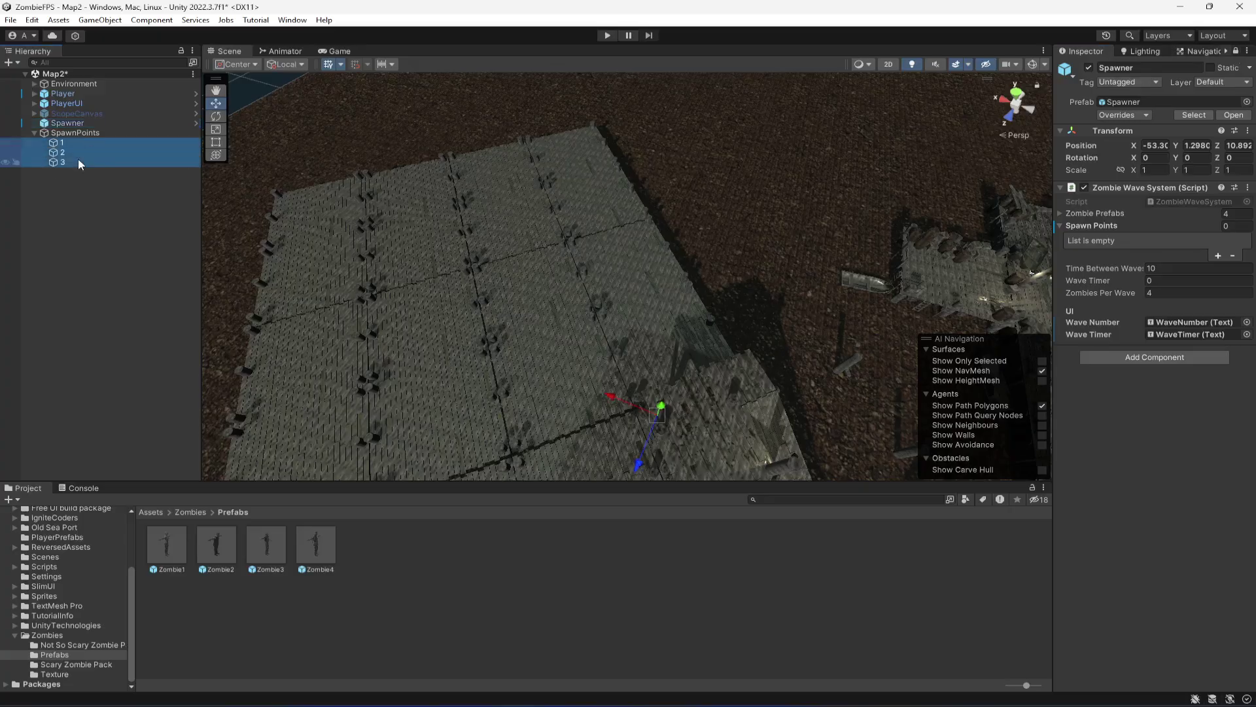
left_click_drag(77, 159, 1000, 174)
left_click_drag(1141, 206, 1151, 230)
key("ctrl+s")
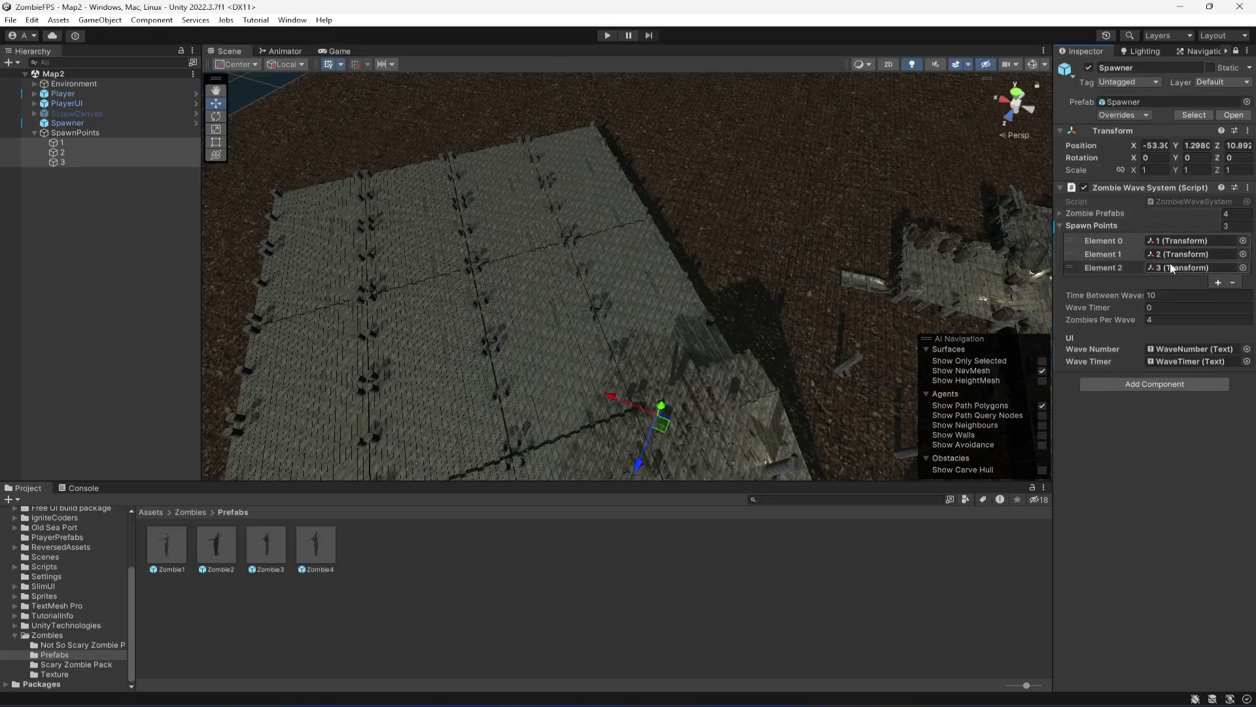
left_click(1237, 51)
left_click(16, 180)
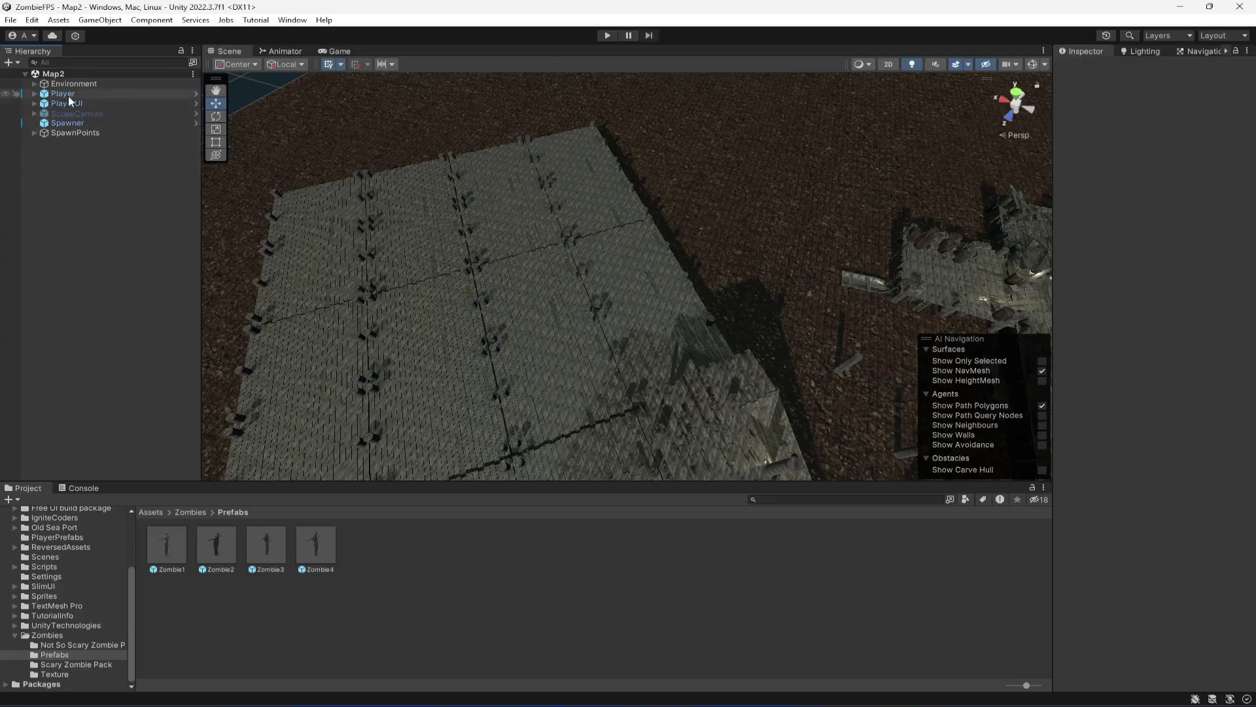
Play-test Map2 to check the player, HUD and wave timer, and stop the game
left_click(607, 35)
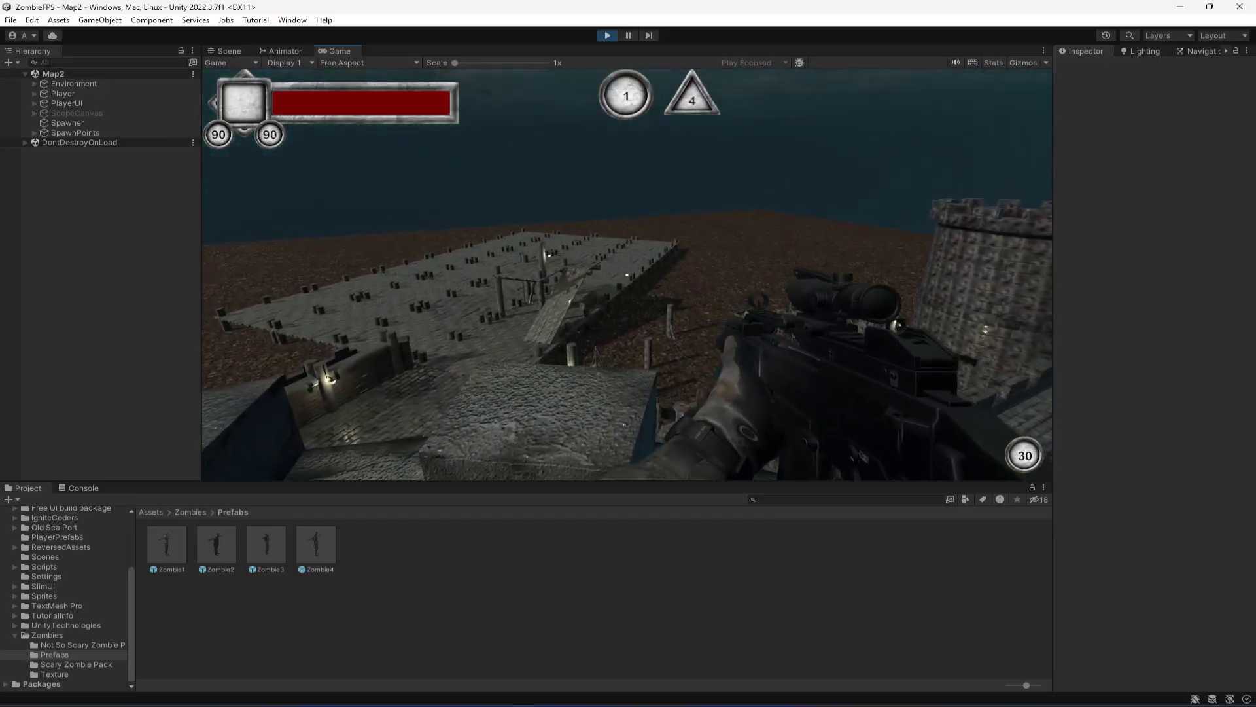
key("Escape")
left_click(609, 36)
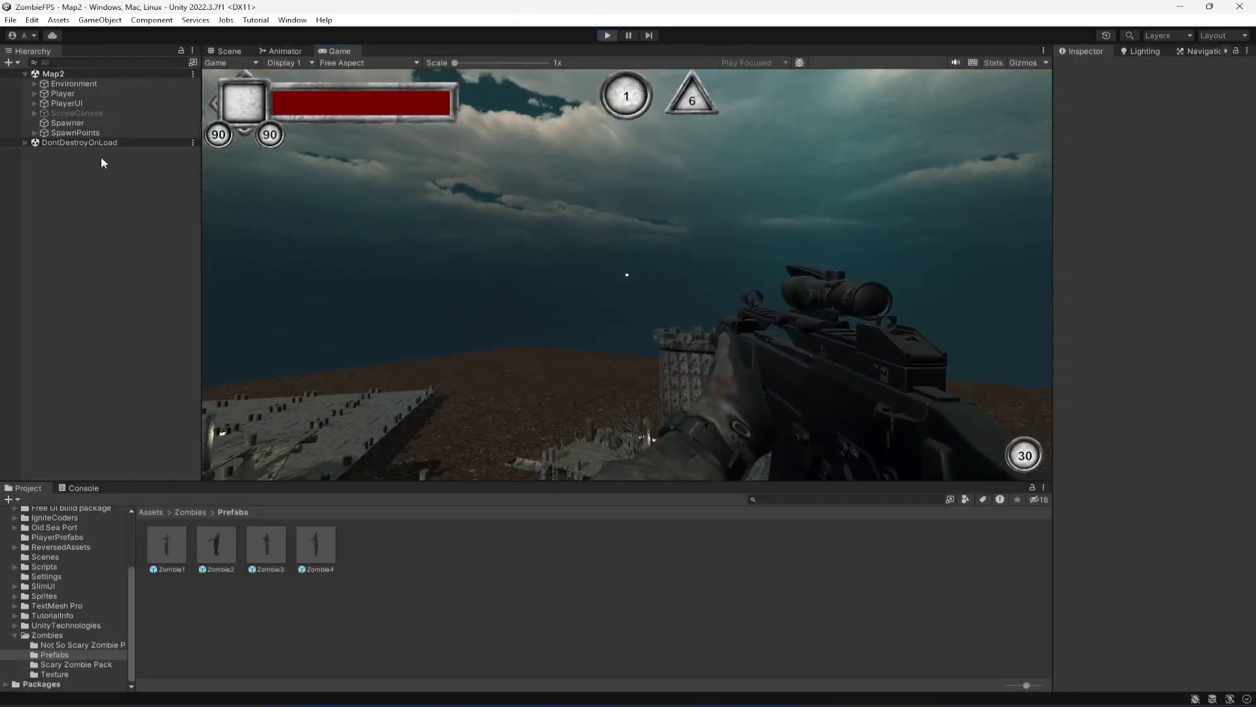
Add the GameManager script from the Scripts folder to the Environment object
left_click(90, 87)
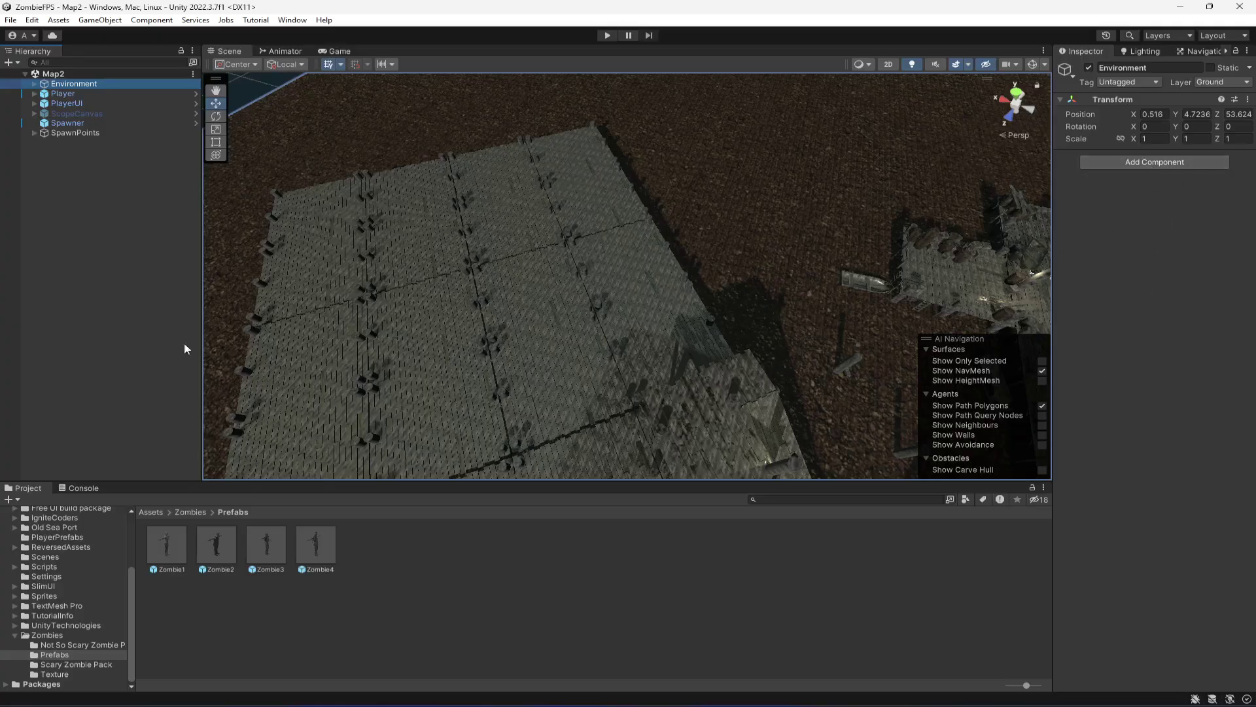
left_click(63, 566)
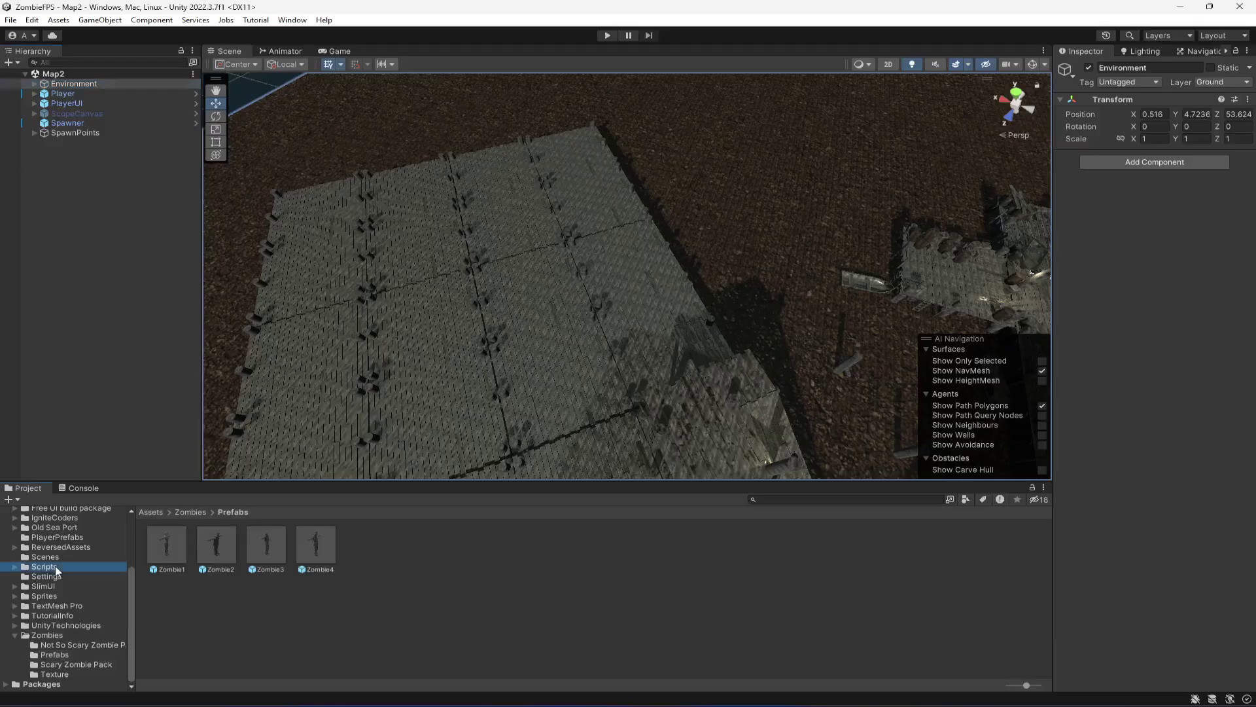
left_click_drag(422, 551, 1185, 255)
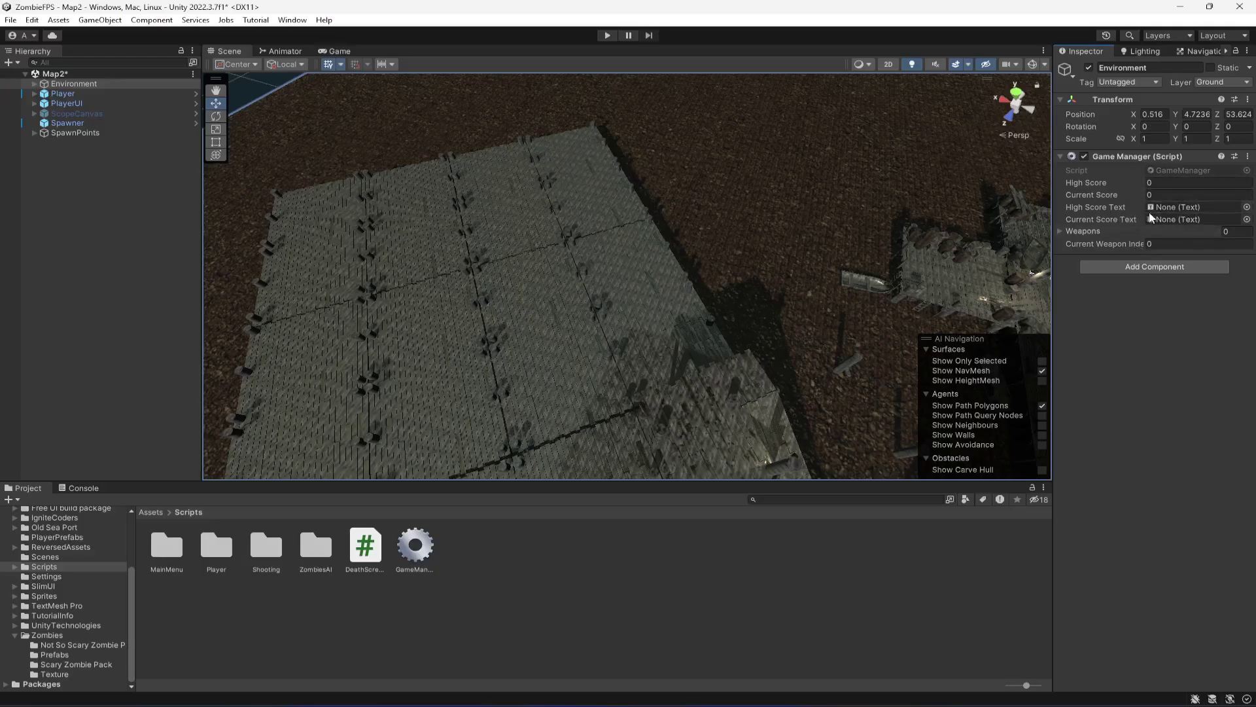
Assign HighText and CurrentText from PlayerUI's Health&Score to the Game Manager's High Score Text and Current Score Text
left_click(35, 103)
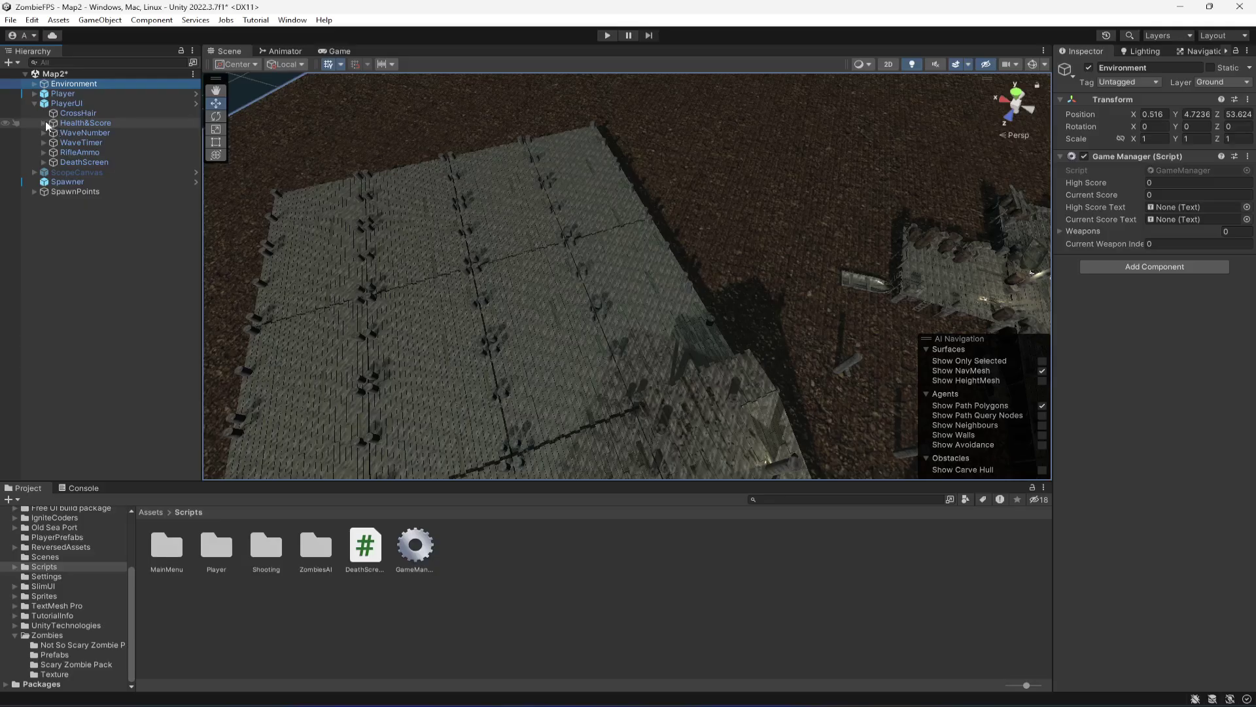
left_click(44, 123)
left_click(62, 191)
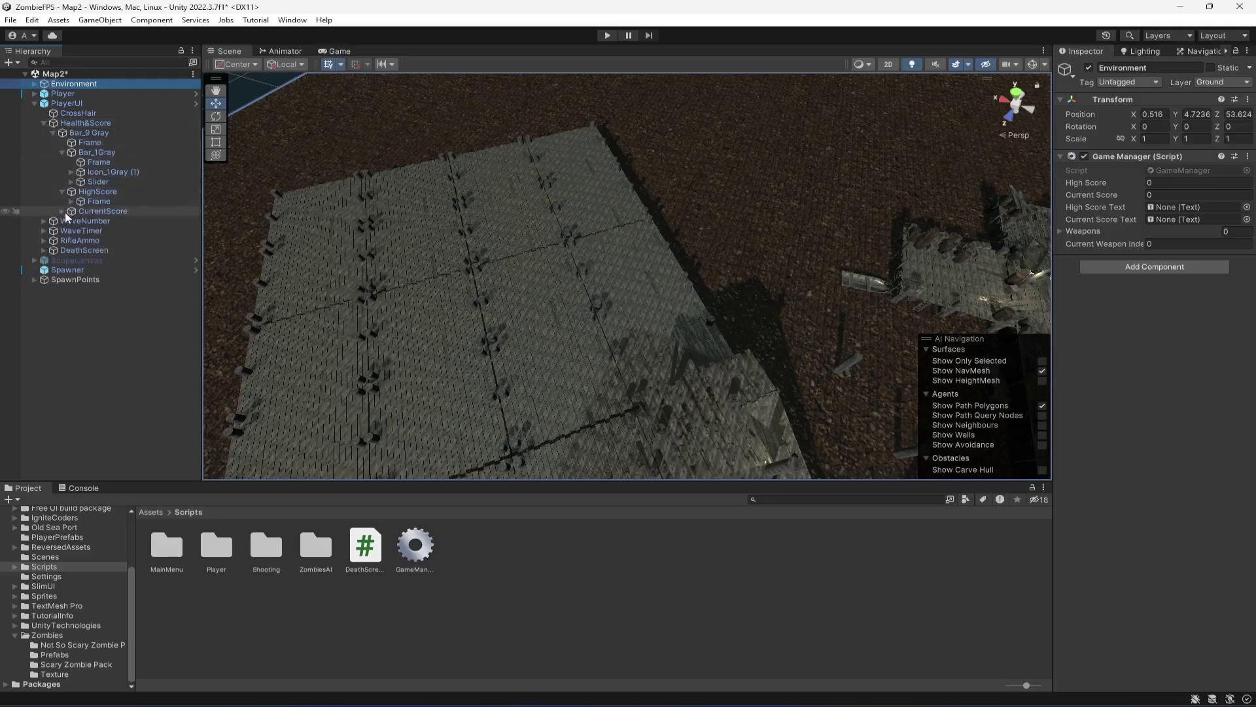
left_click(63, 211)
left_click(70, 202)
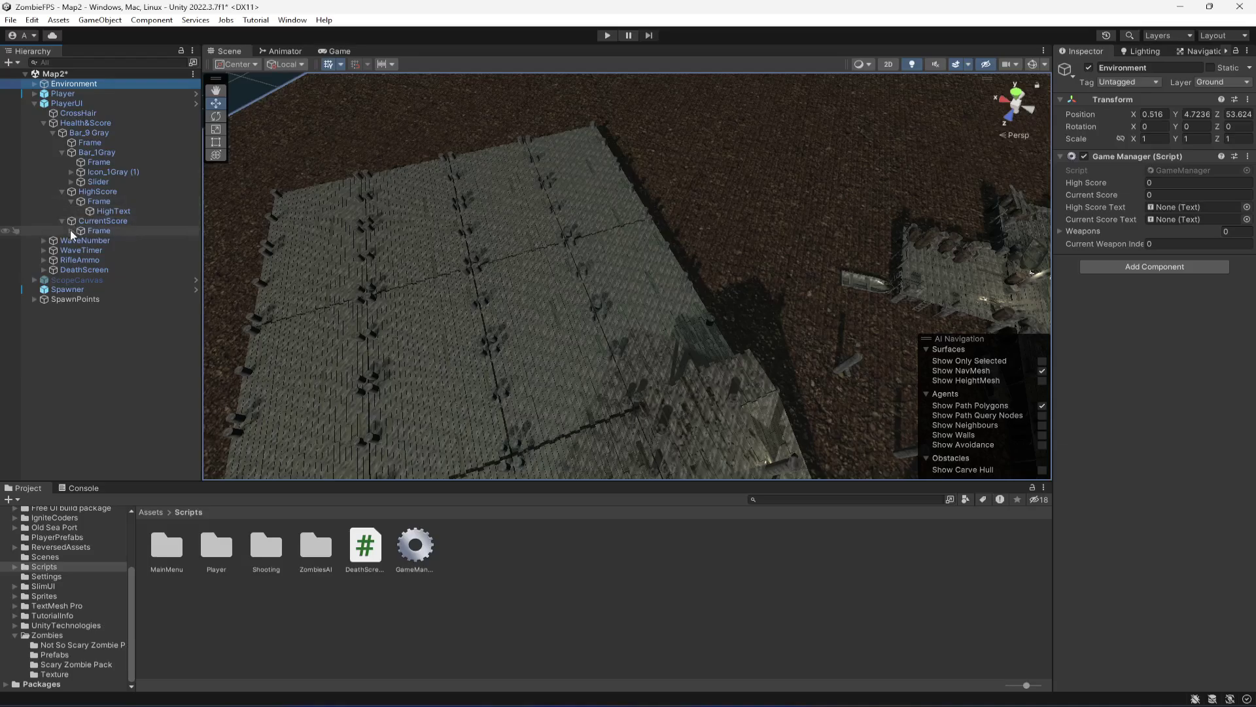
left_click(71, 231)
left_click_drag(107, 210, 654, 215)
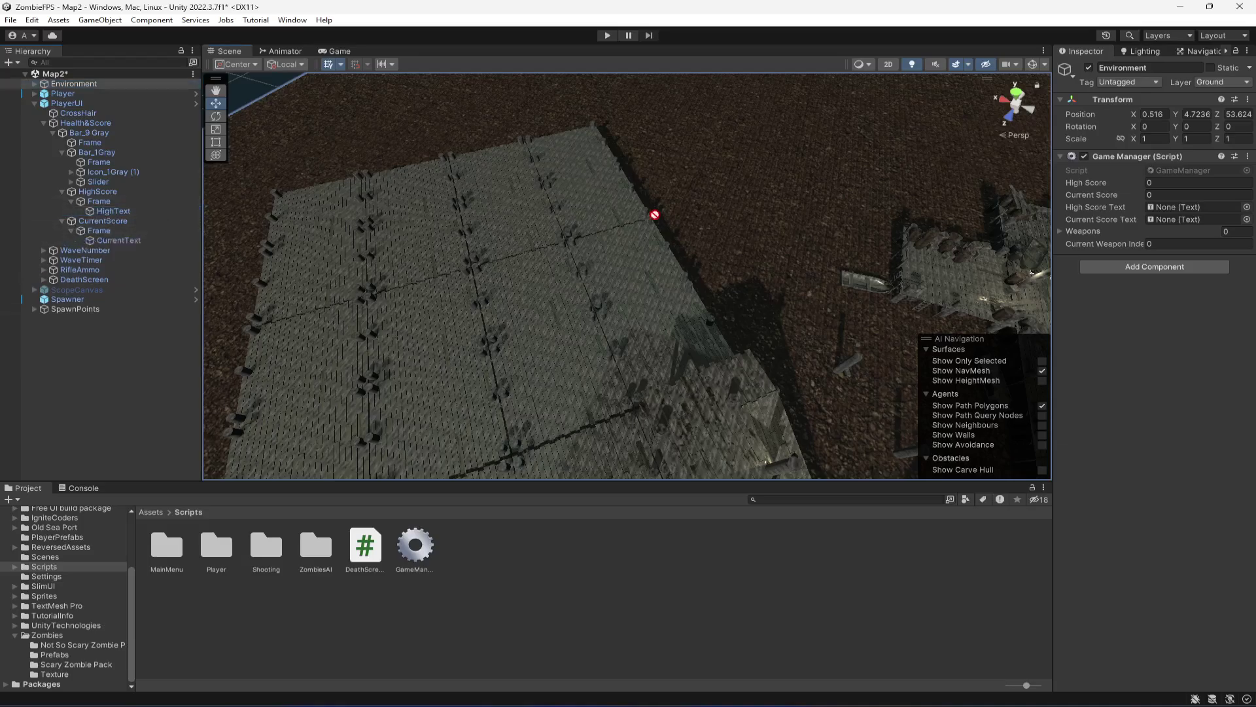
left_click_drag(1150, 212, 1182, 211)
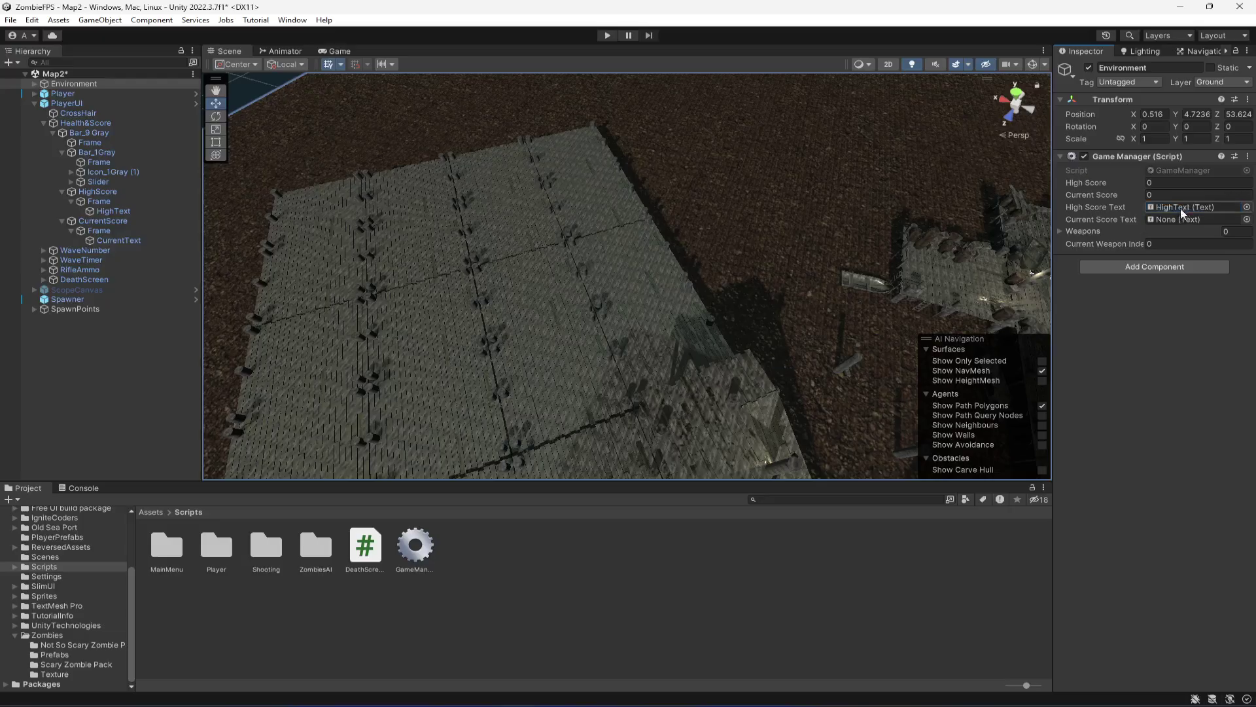
left_click_drag(149, 240, 1210, 222)
left_click(65, 84)
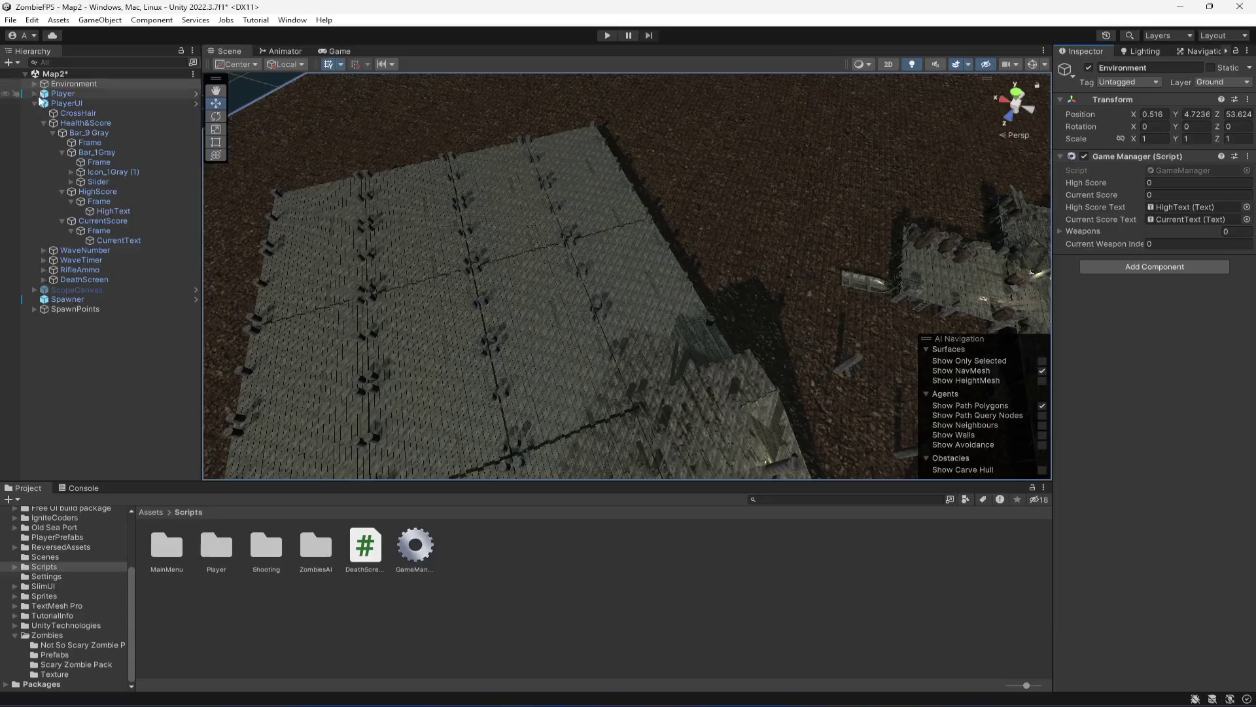
left_click(34, 104)
Reveal the Player's weapon objects and lock the Inspector on Environment
left_click(35, 94)
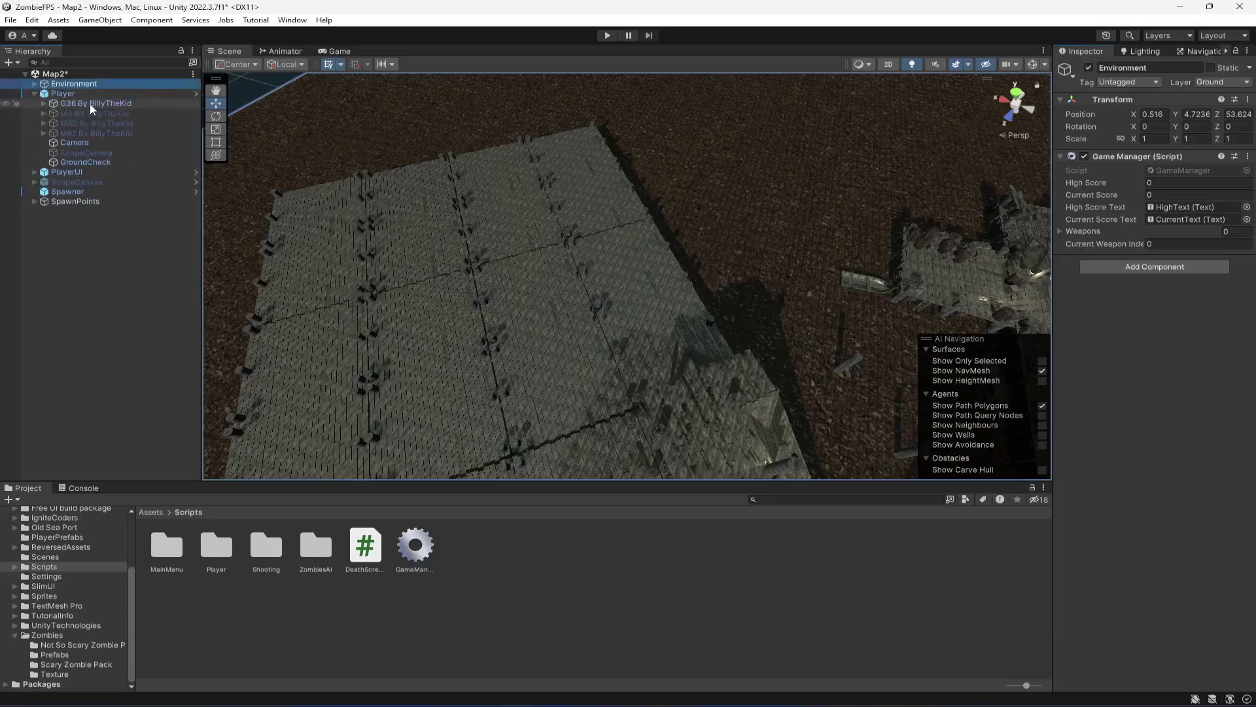
left_click(89, 103)
left_click(92, 133, "shift")
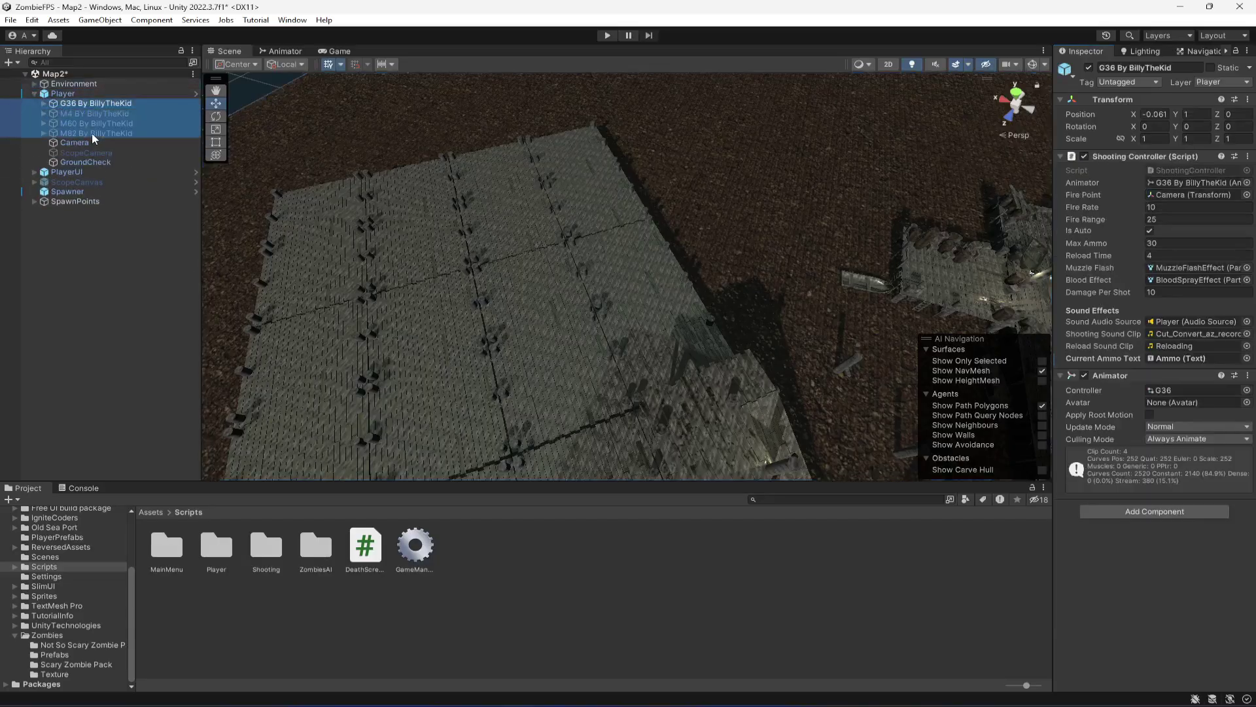
left_click(76, 84)
left_click(1237, 52)
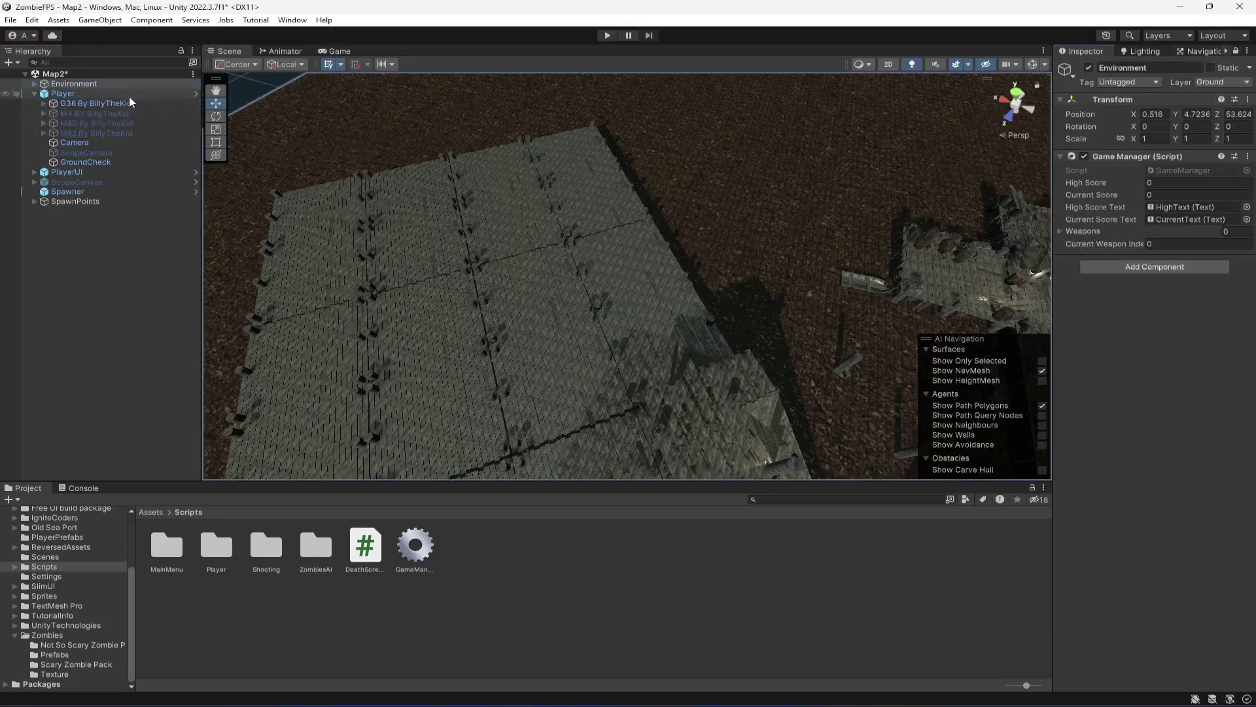
Add the Player's G36, M4, M60 and M82 weapons to the Game Manager's Weapons list and check its elements
left_click(102, 103)
left_click(109, 132, "shift")
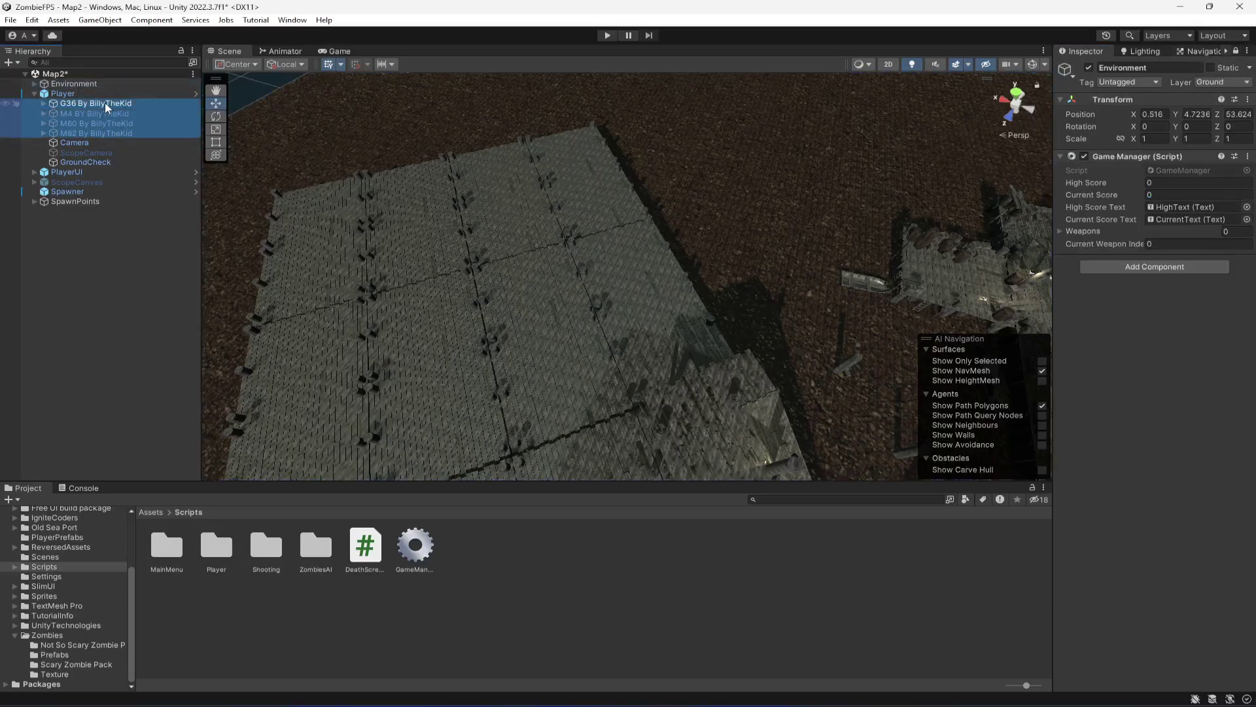
left_click_drag(105, 103, 1242, 237)
left_click(1066, 231)
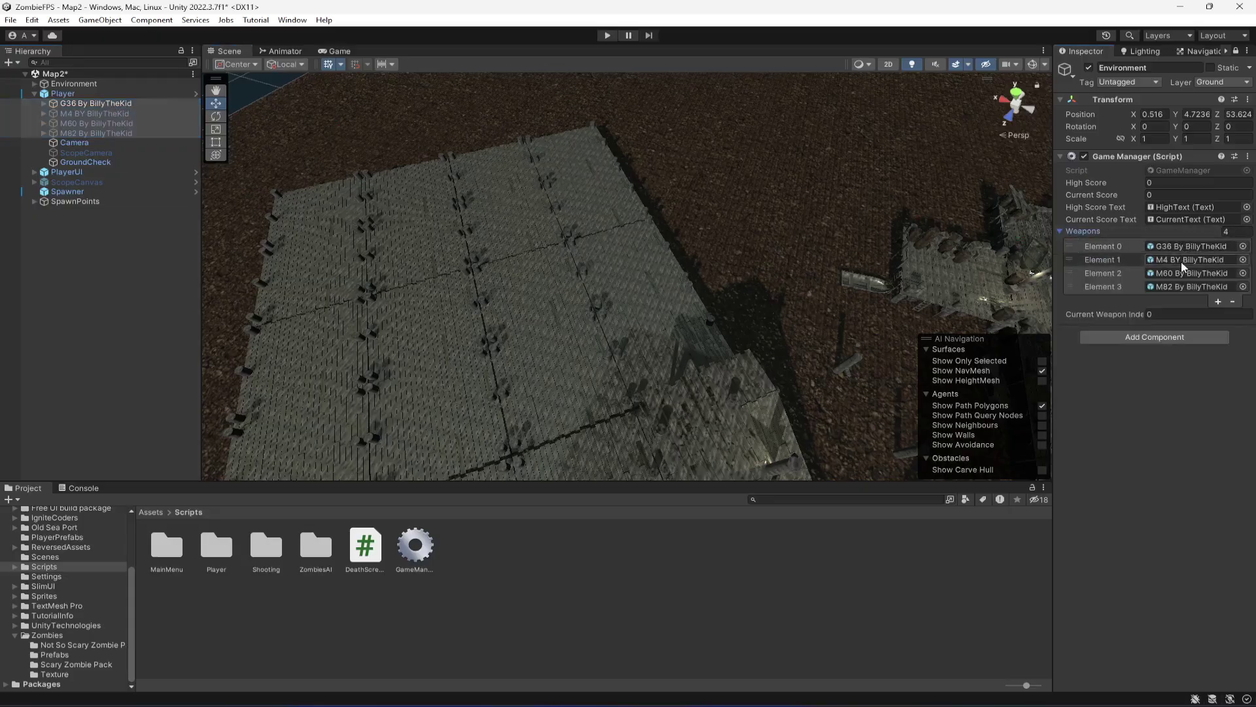
left_click(1058, 230)
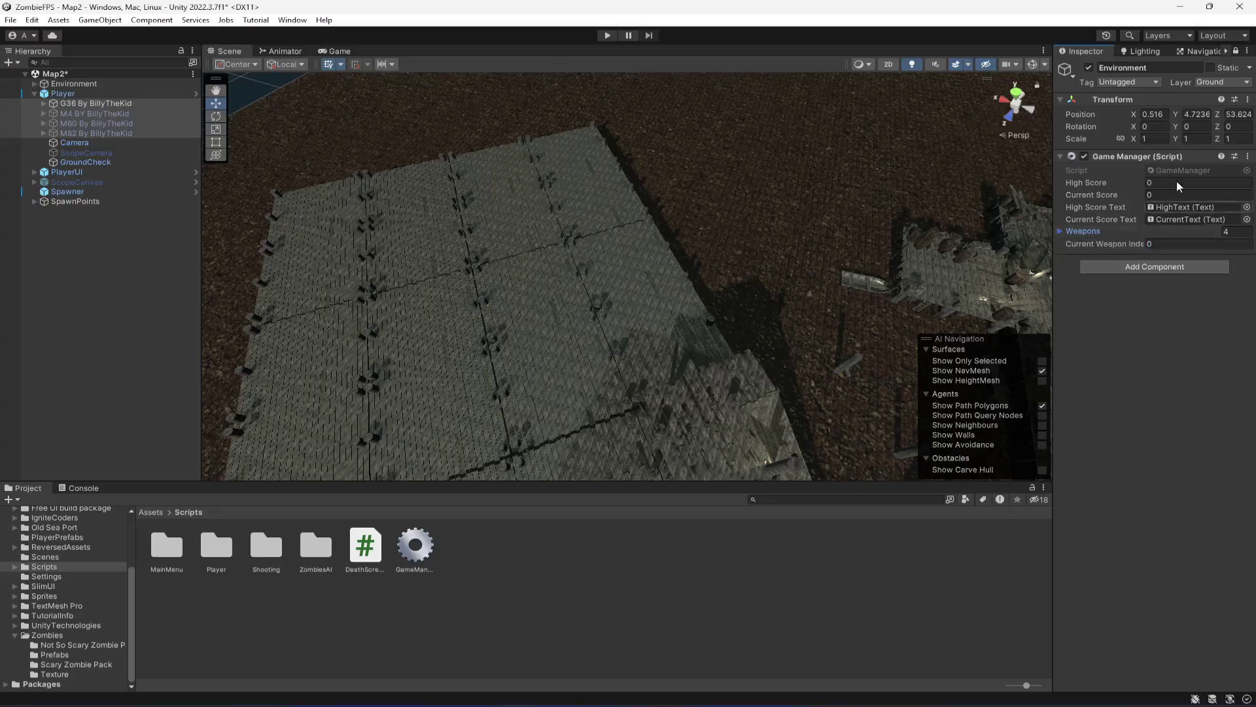
Unlock the Inspector, reselect Environment and save the scene
left_click(1235, 50)
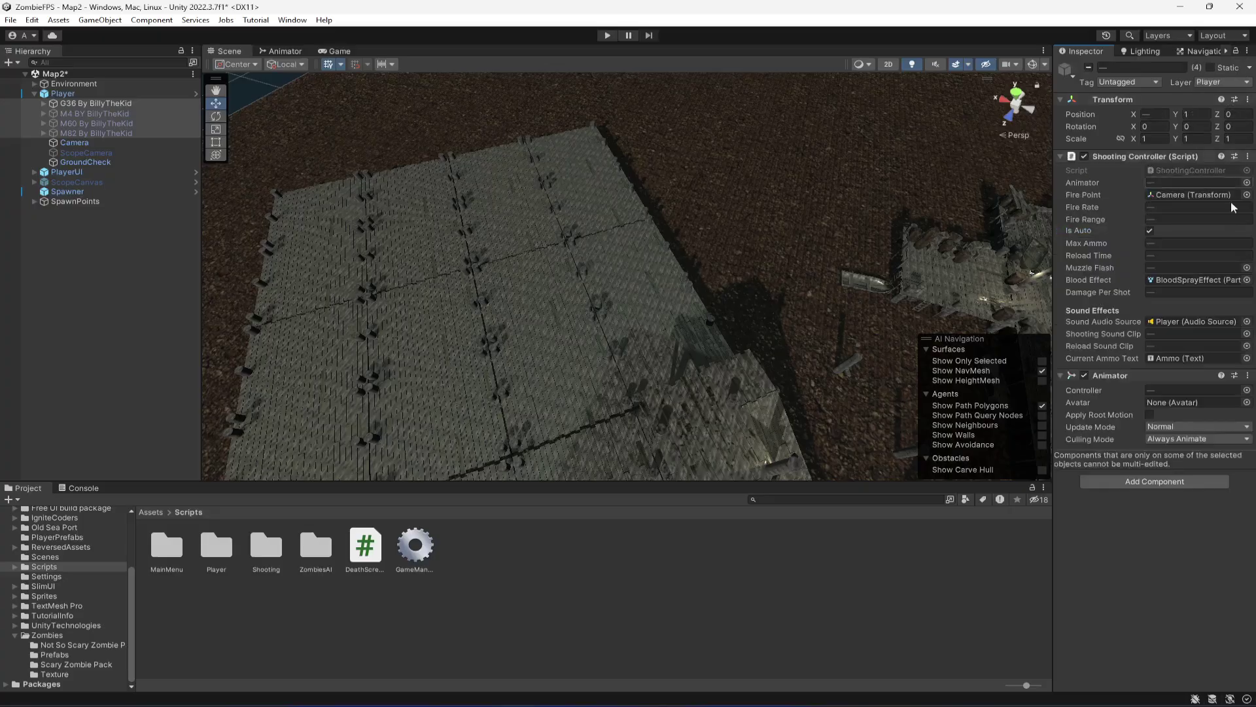
left_click(64, 84)
key("ctrl+s")
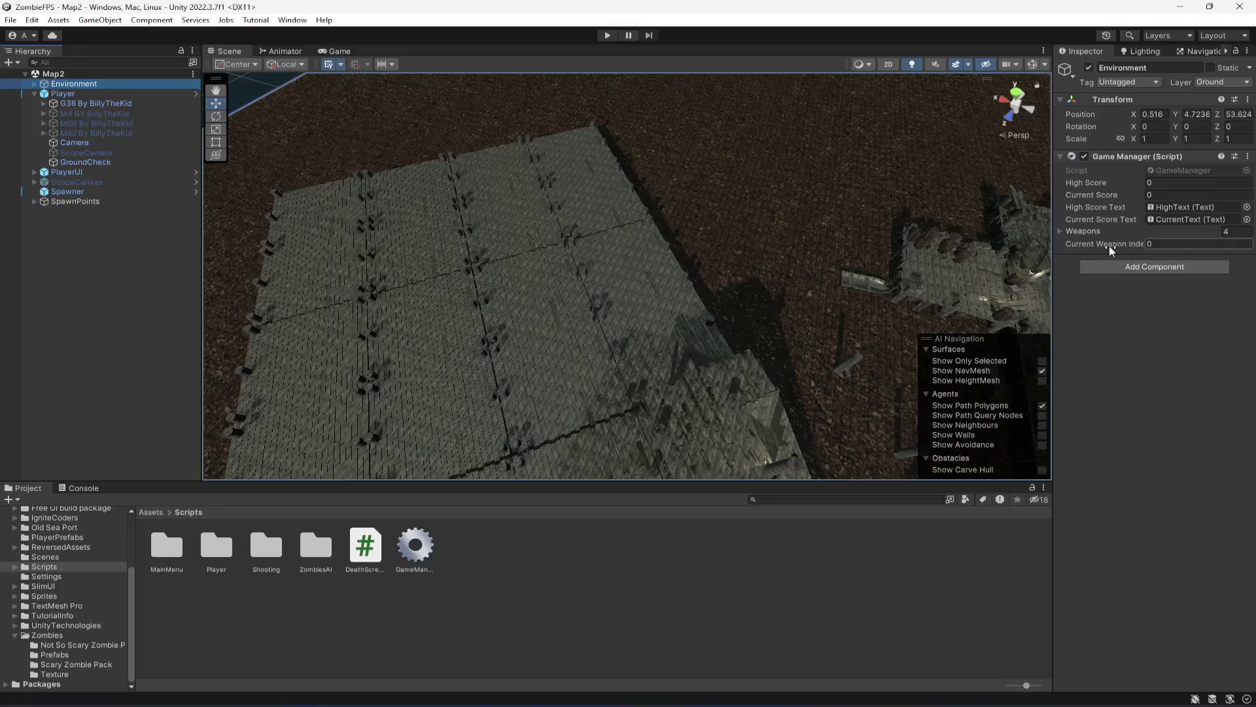
Play-test Map2 and switch through the M4, M60 and M82 weapons
left_click(608, 36)
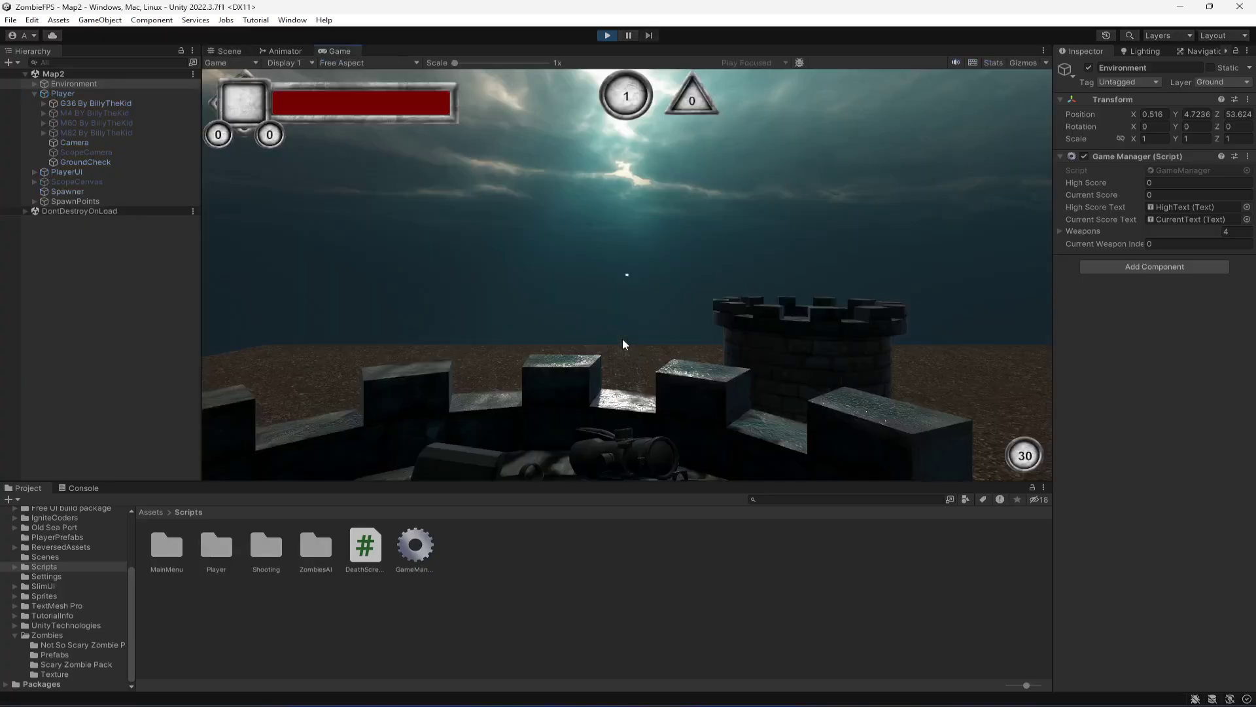
key("2")
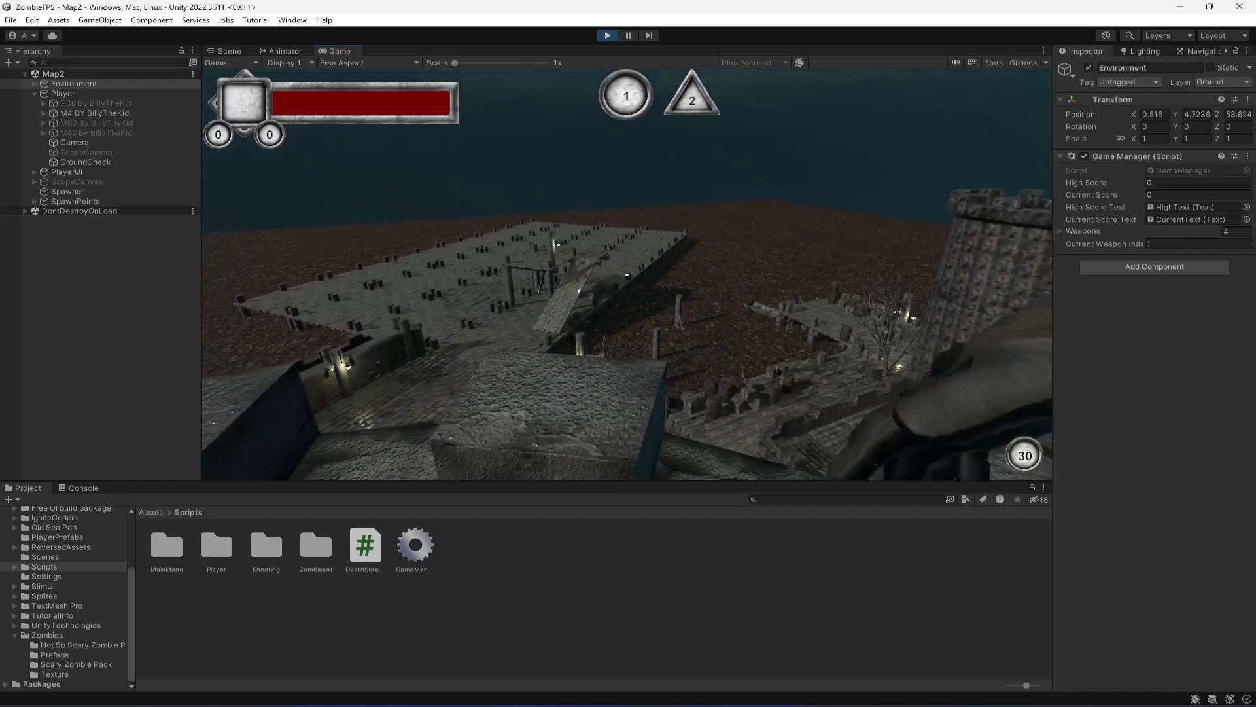
key("3")
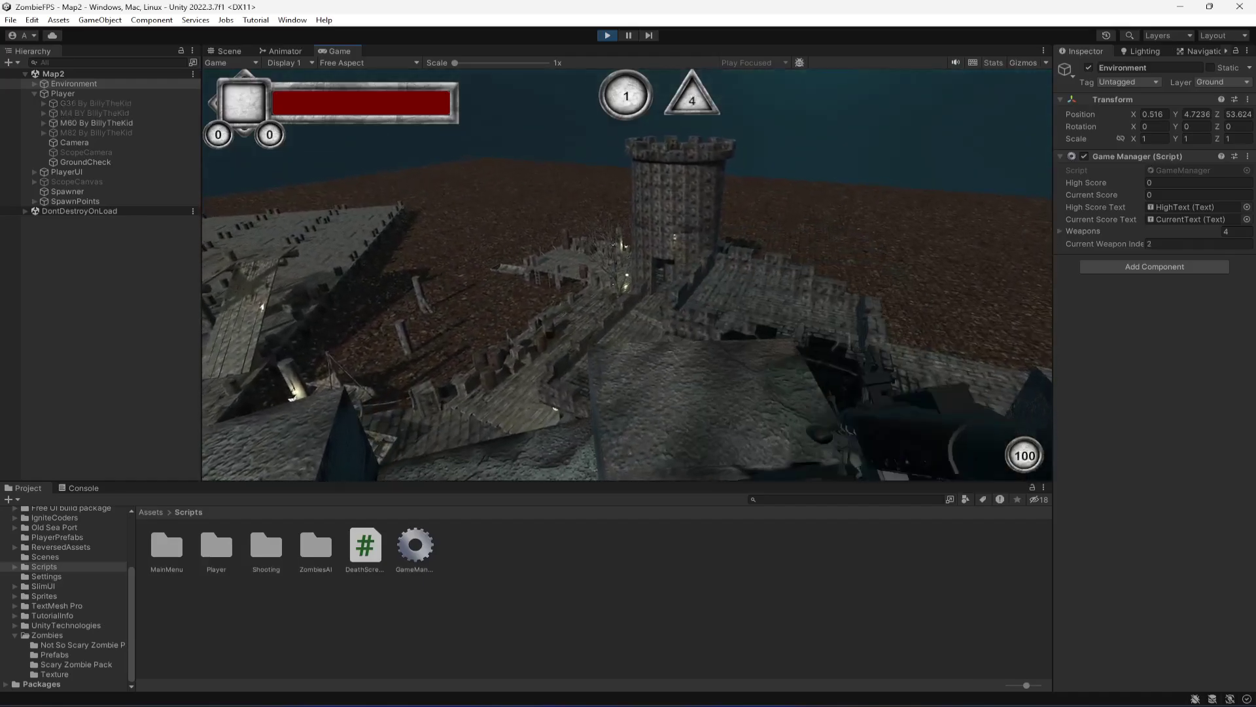
key("4")
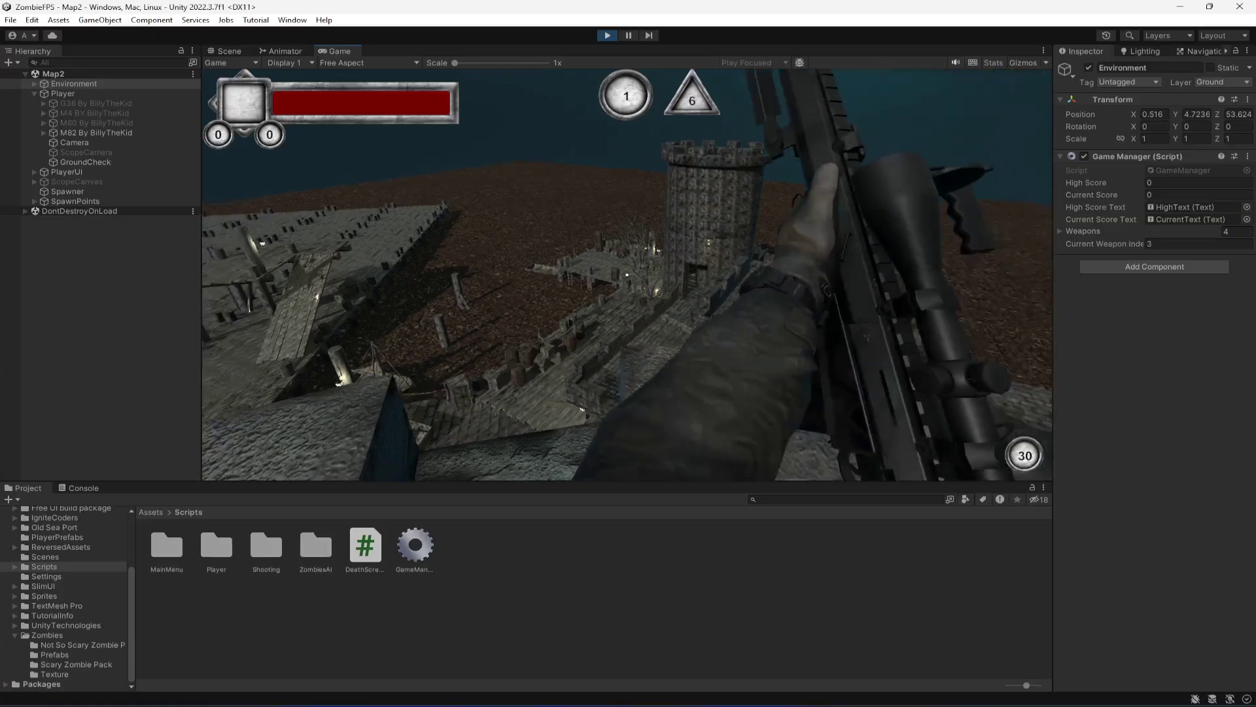
Test the M82 by zooming its scope and shooting at the zombies on the dock, and stop the game
right_click(626, 275)
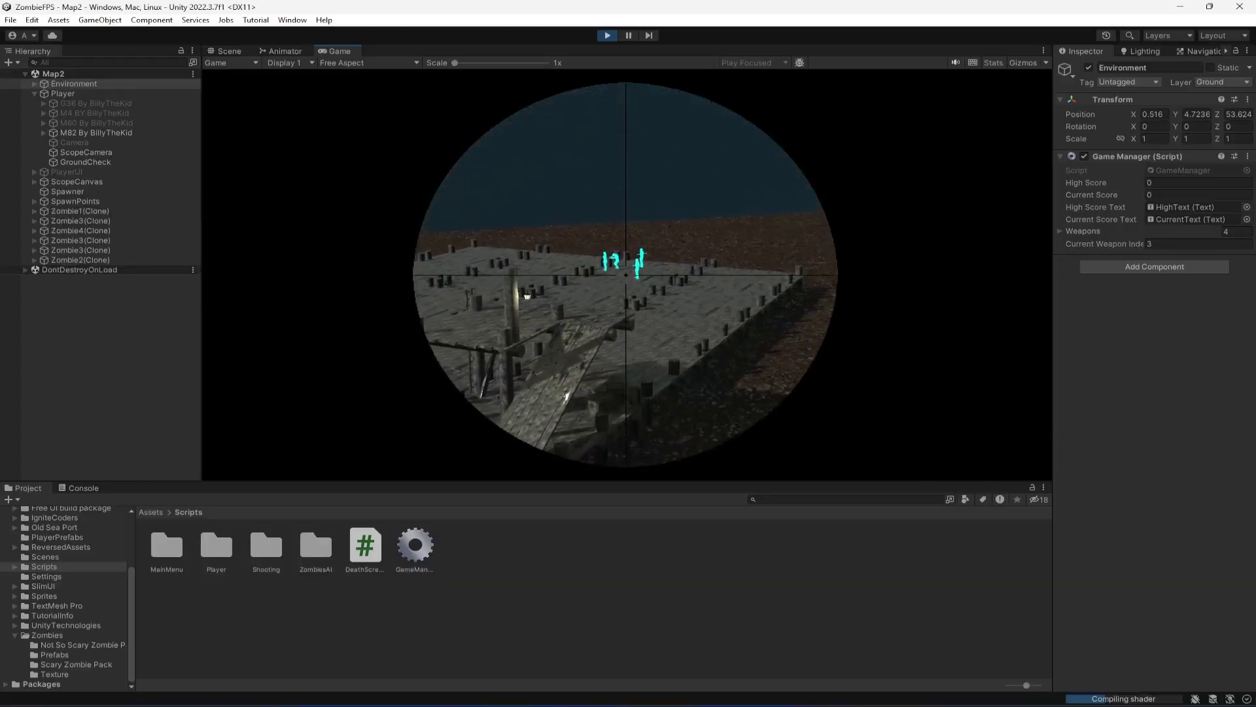
scroll(627, 275, "up", 3)
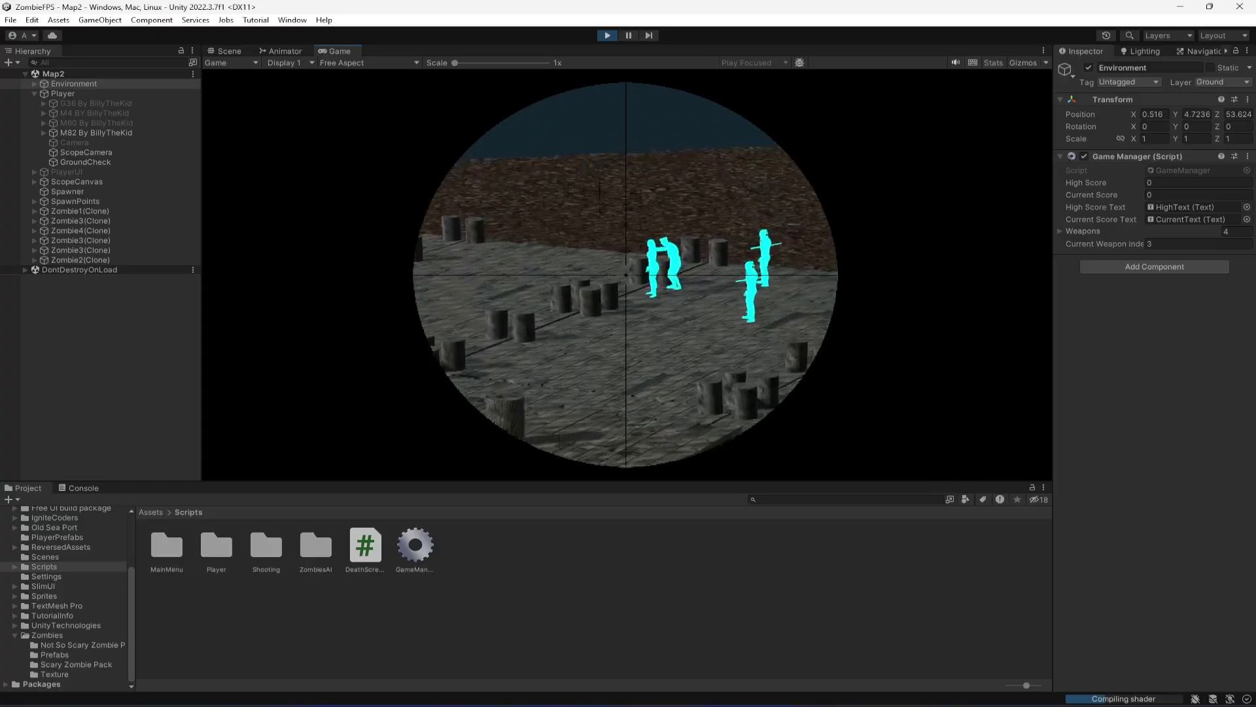
right_click(627, 275)
right_click(626, 275)
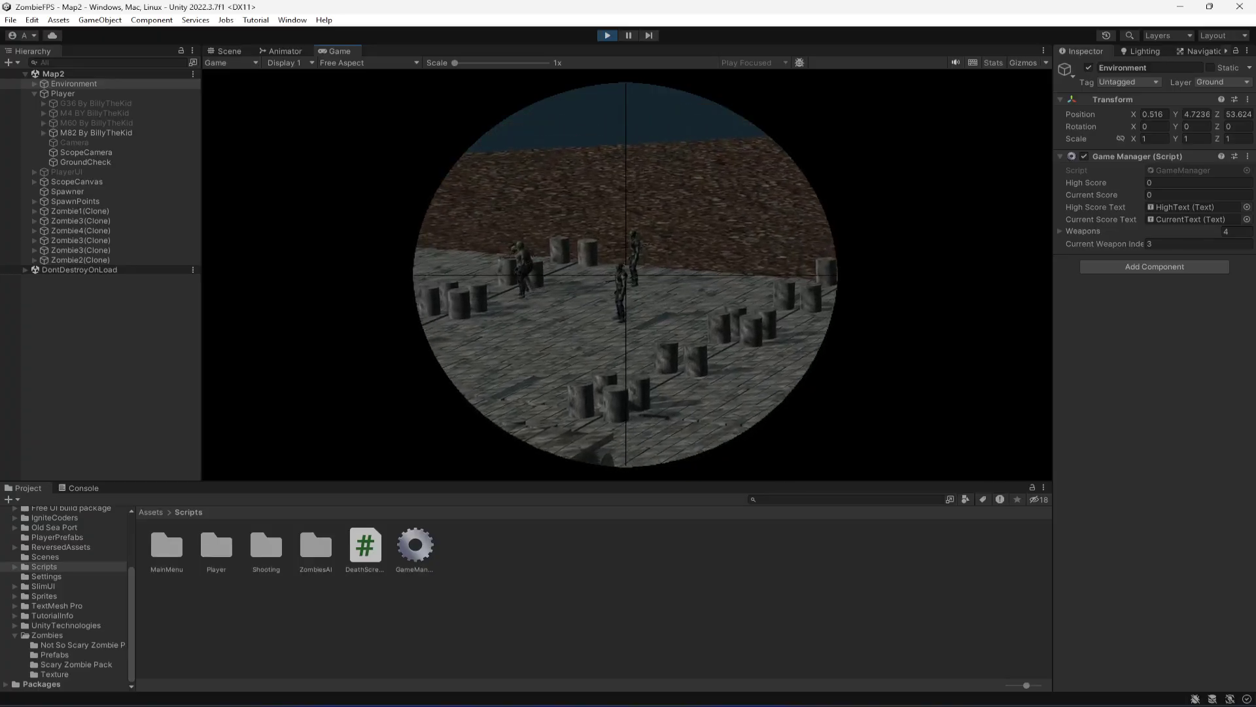
left_click(627, 275)
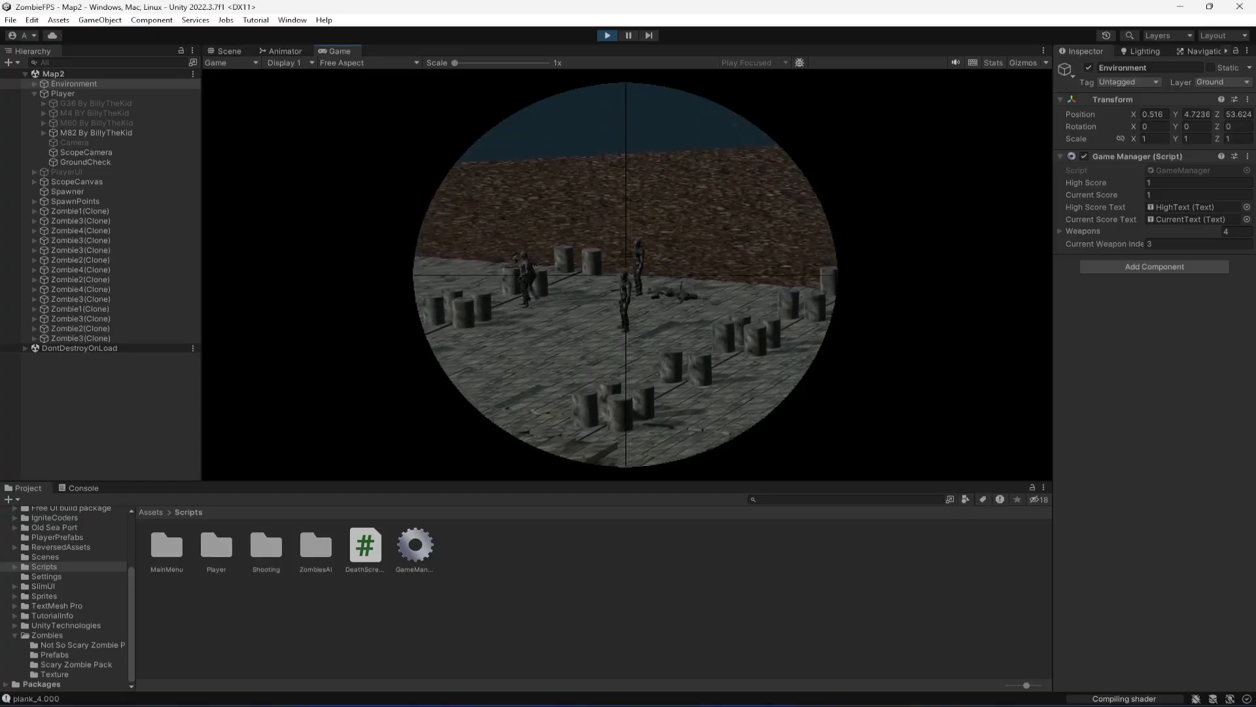
left_click(626, 274)
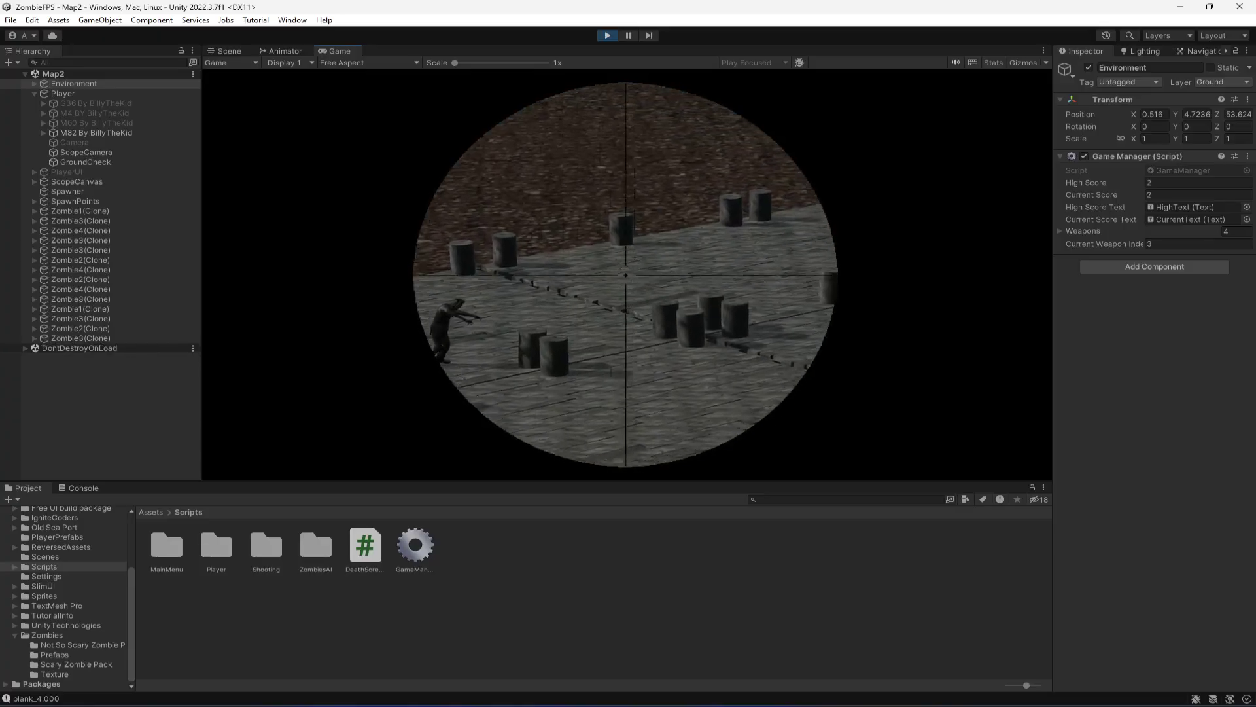
left_click(626, 275)
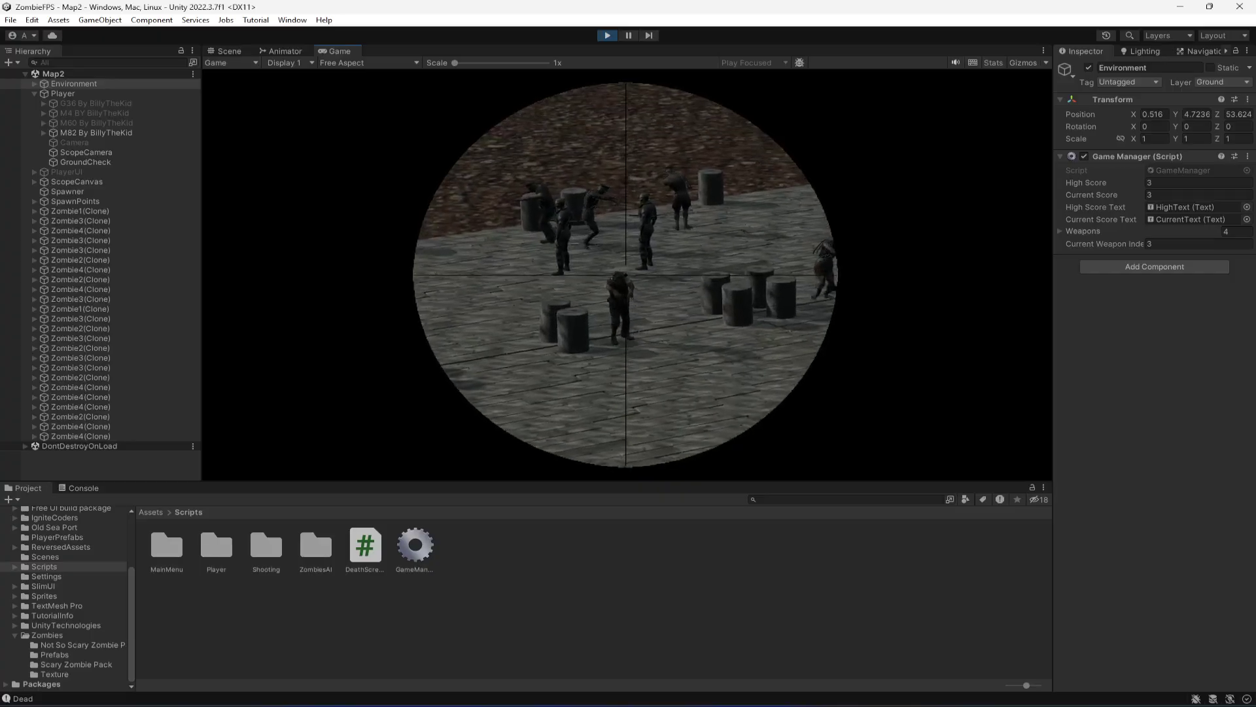
right_click(627, 256)
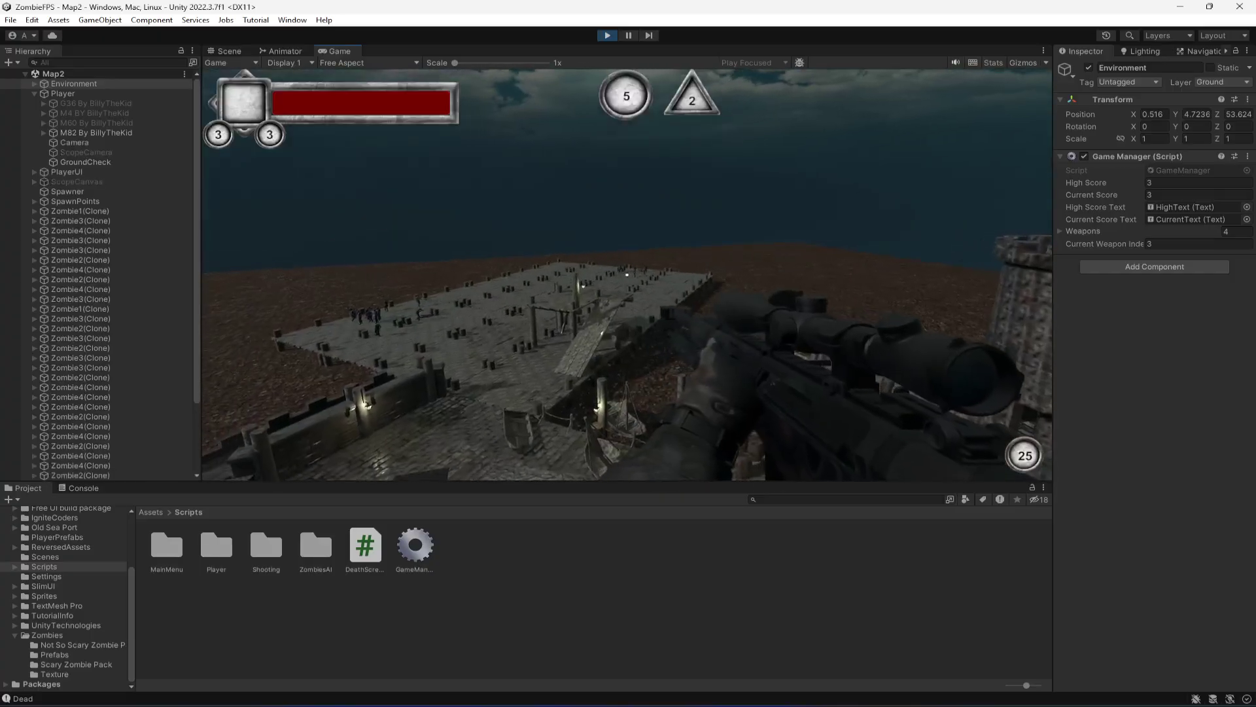
key("ctrl+p")
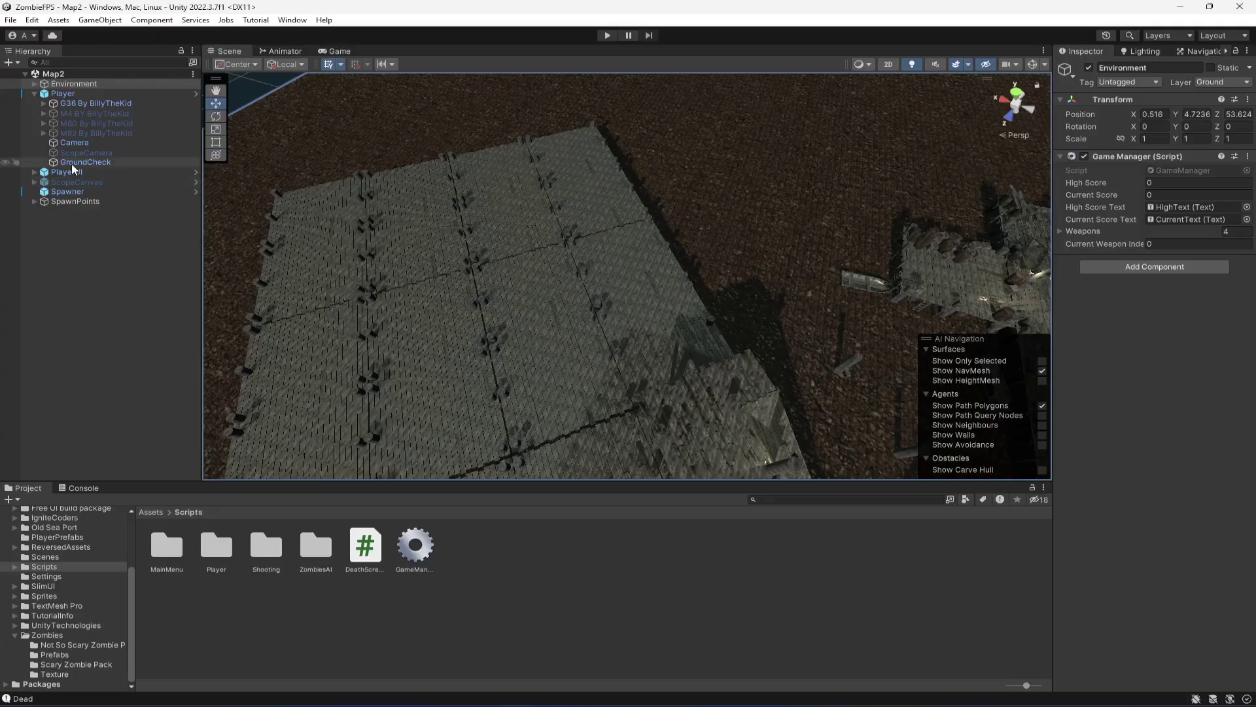
Clear the Console log and return to the project files
left_click(83, 488)
left_click(13, 499)
left_click(26, 488)
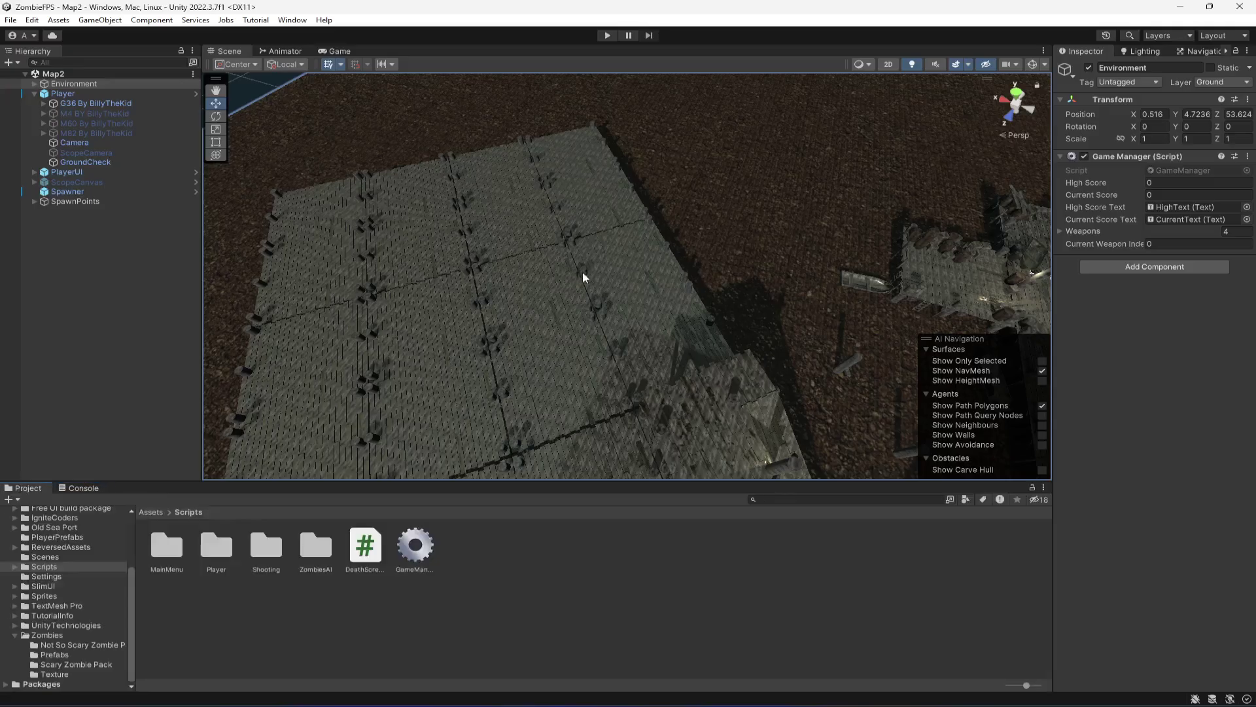
Focus on the Player on the tower, and start a play-test by walking across the tower top
double_click(96, 96)
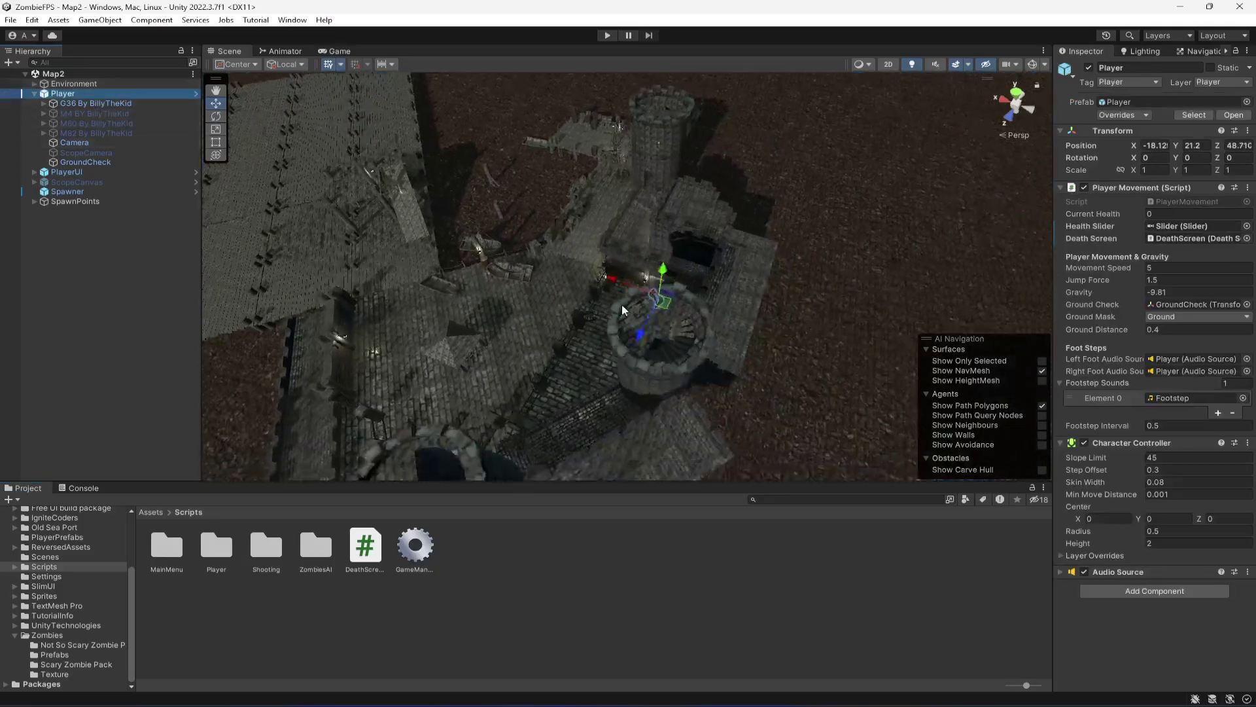
mouse_move(700, 311)
left_mouse_down("alt")
mouse_move(686, 270)
mouse_move(701, 335)
left_mouse_up("alt")
right_click_drag(701, 335, 686, 312)
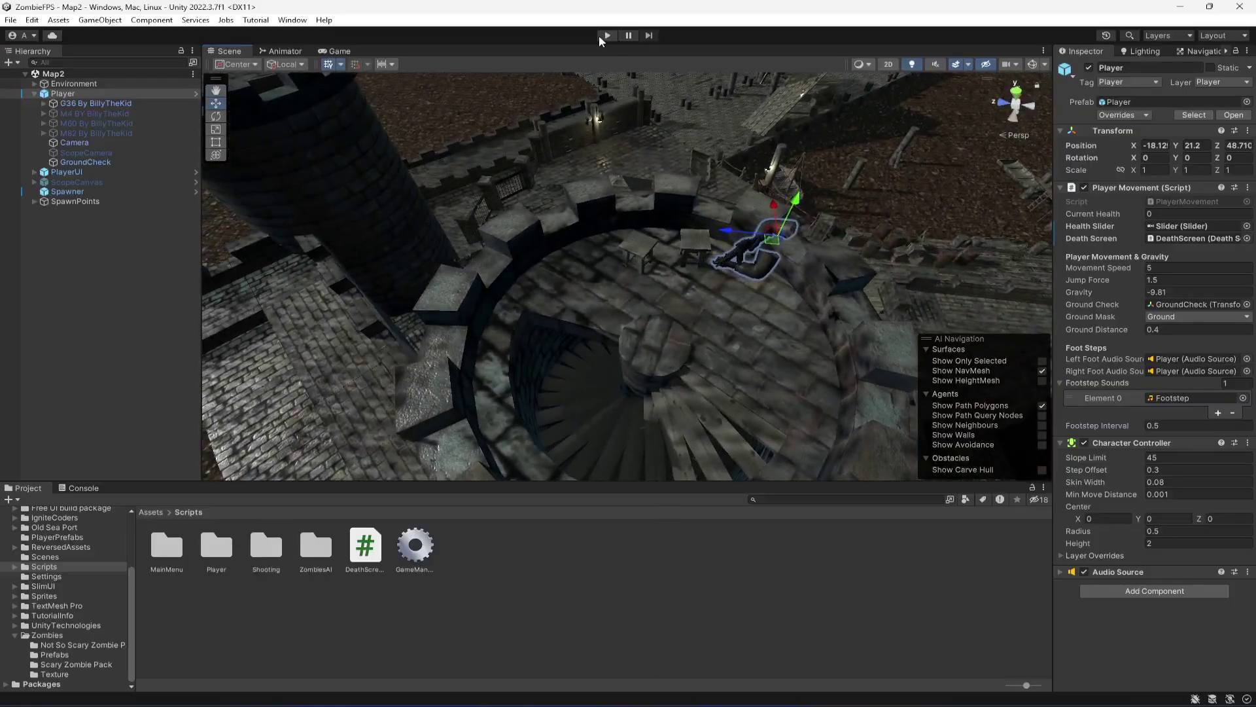
left_click(608, 35)
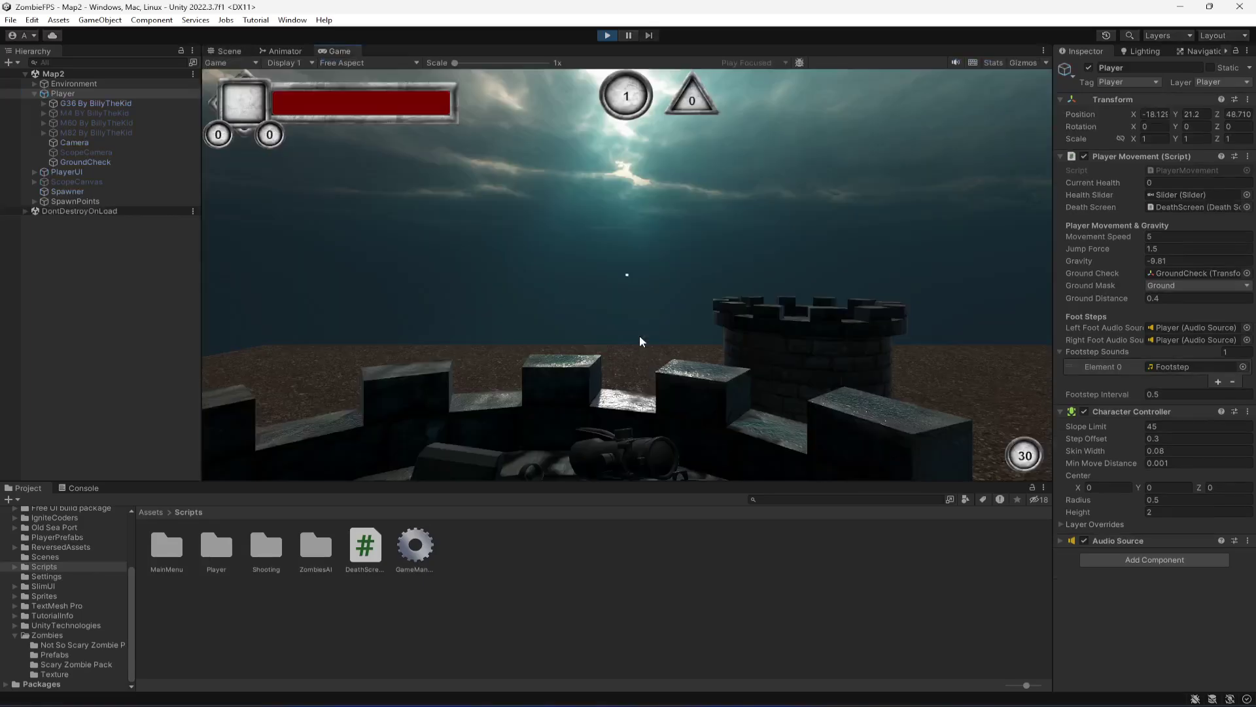
left_click(639, 335)
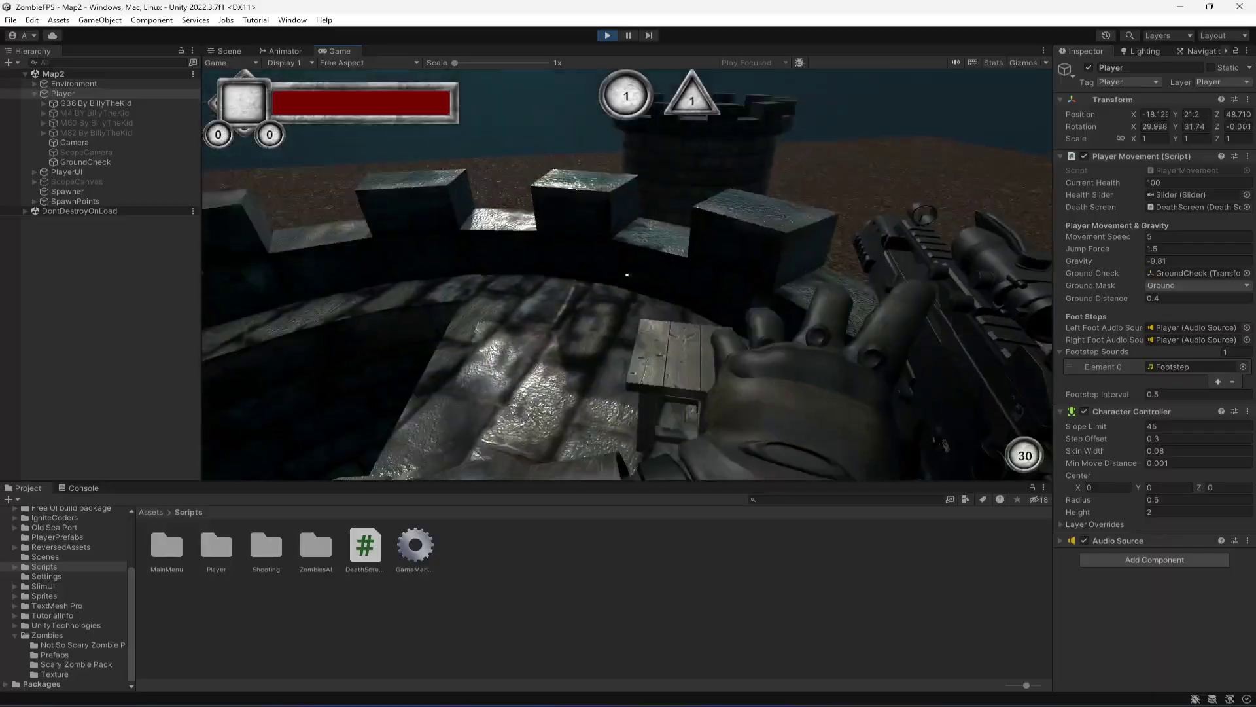
key("w")
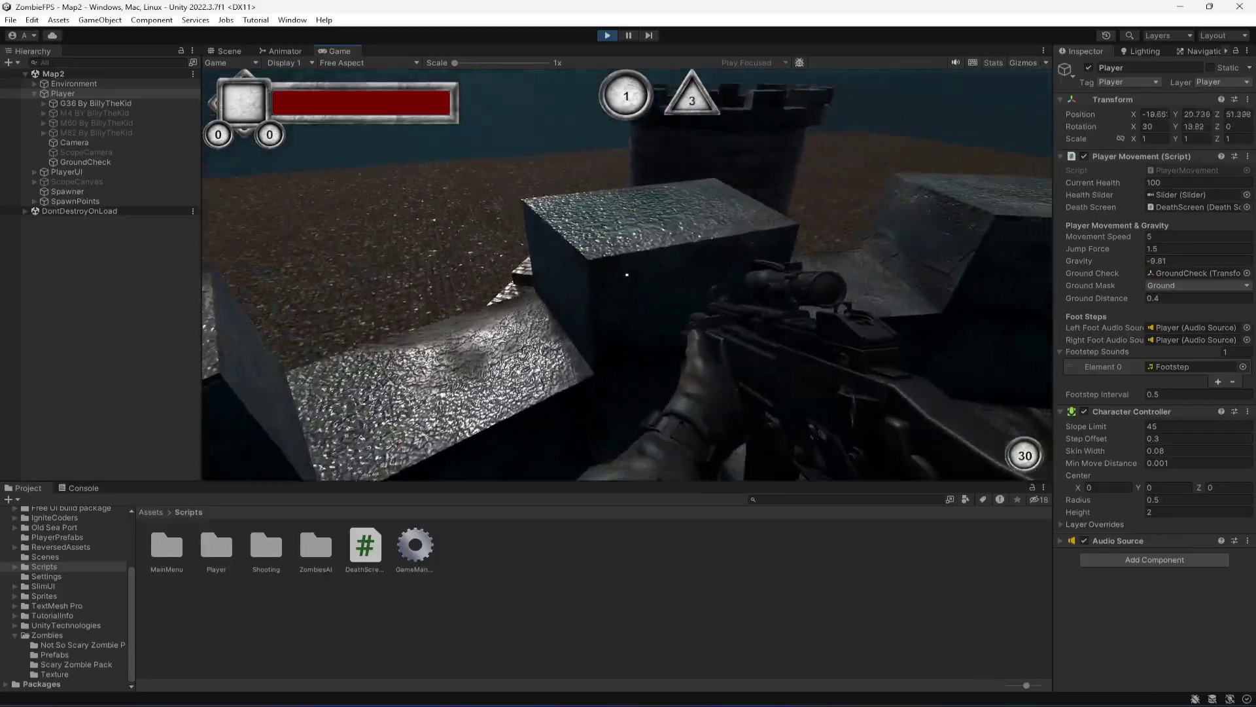
key("w")
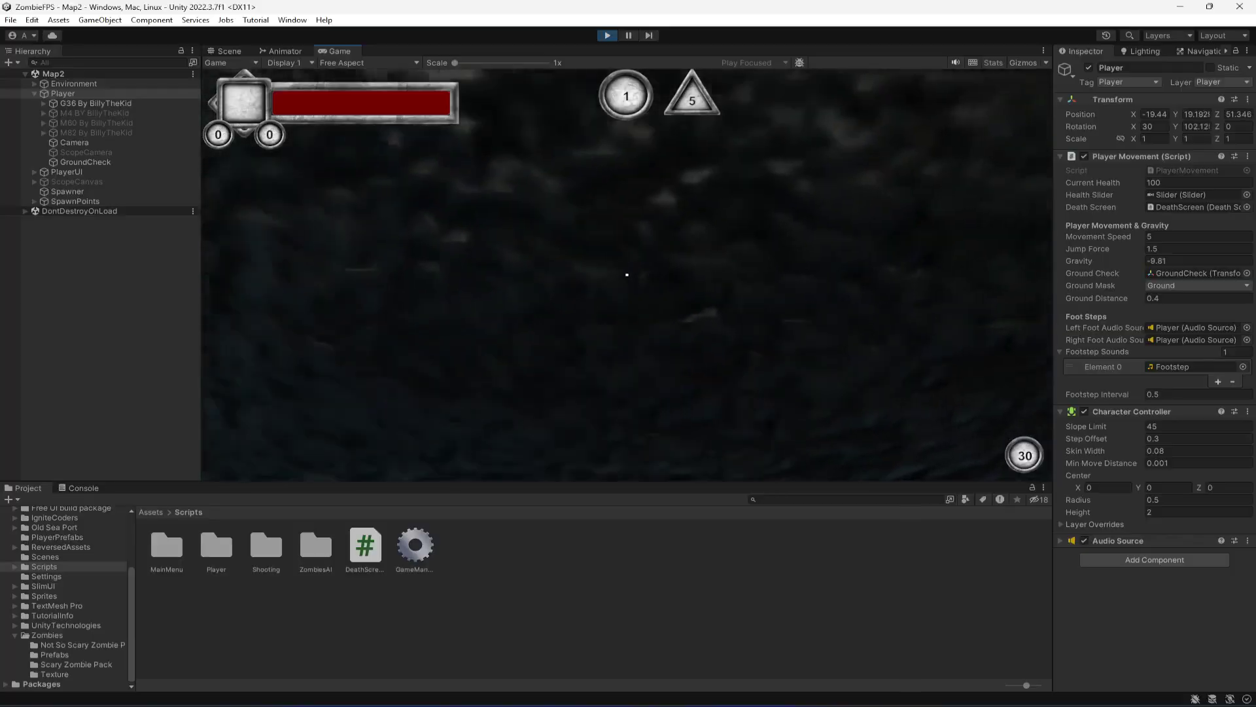
Test jumping around the tower top and drop over its battlements to the ground below
key("space")
key("space")
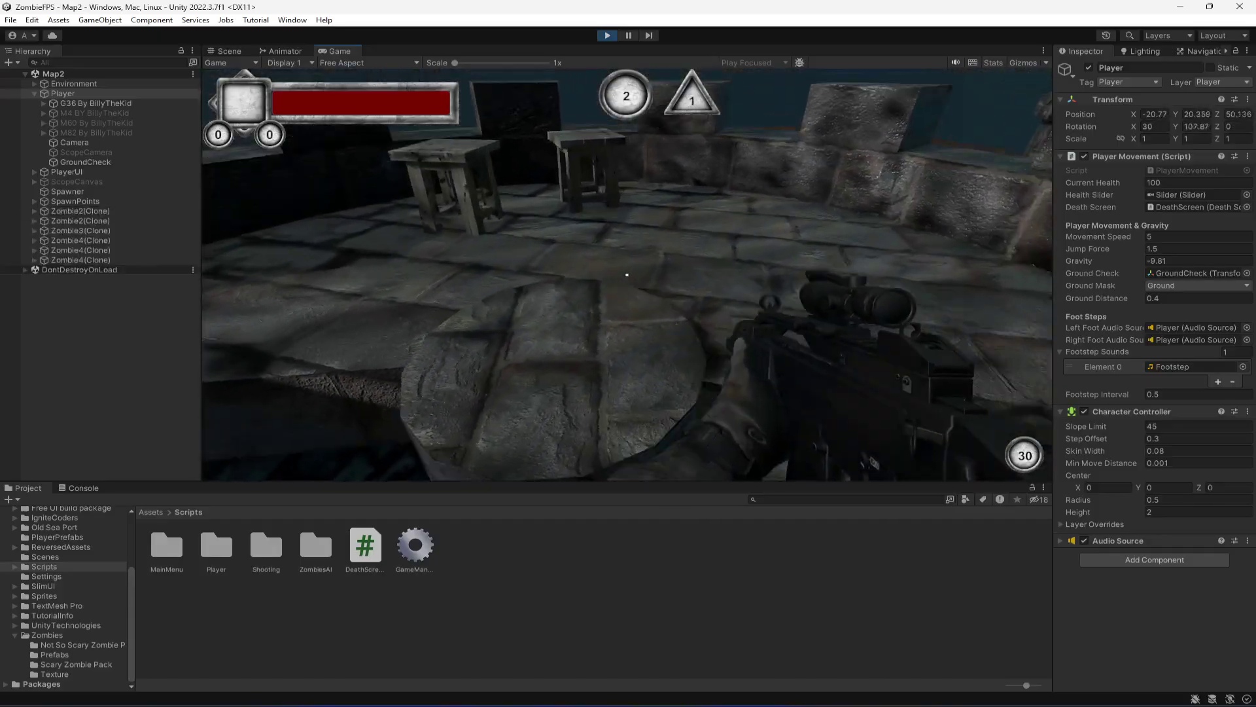
key("space")
key("space")
key("d")
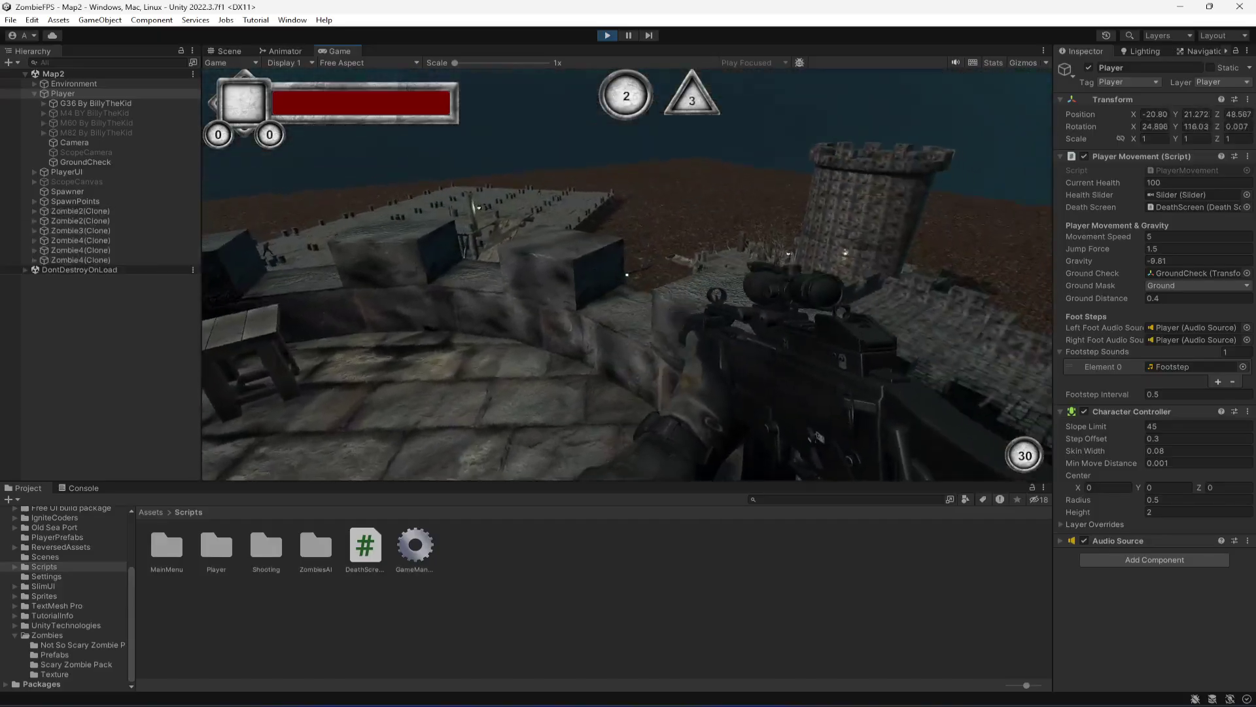
key("w")
key("space")
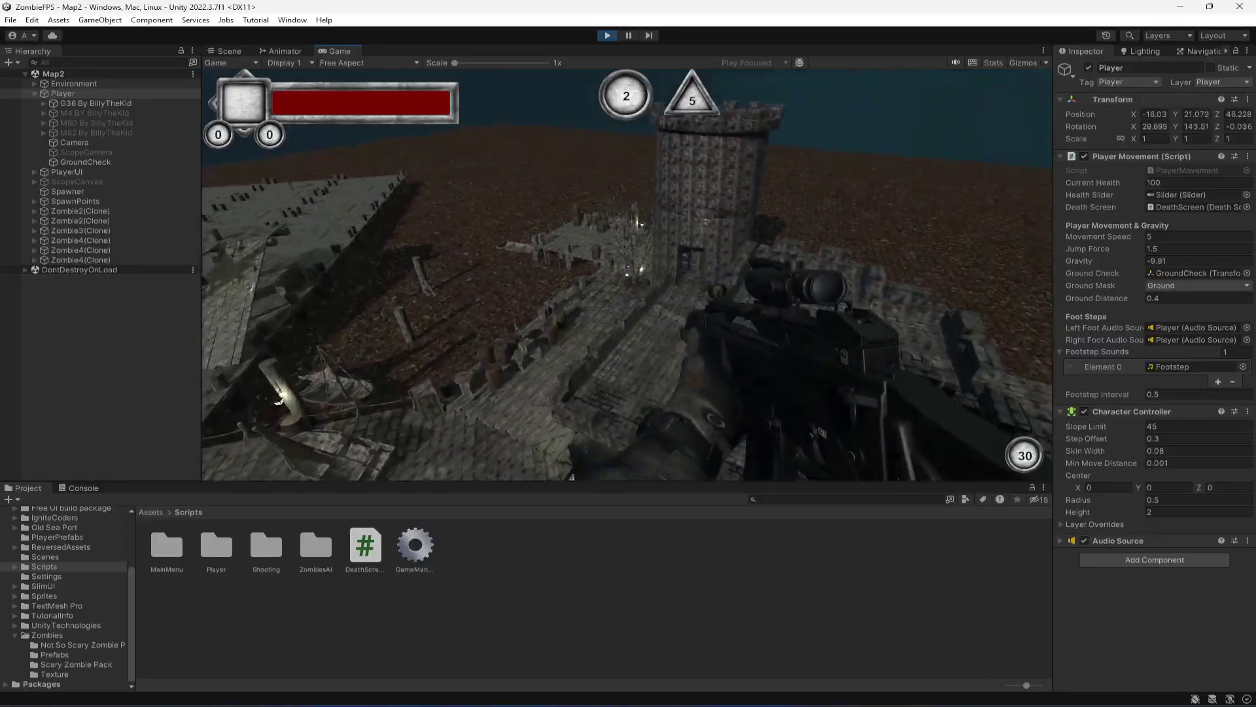
key("w")
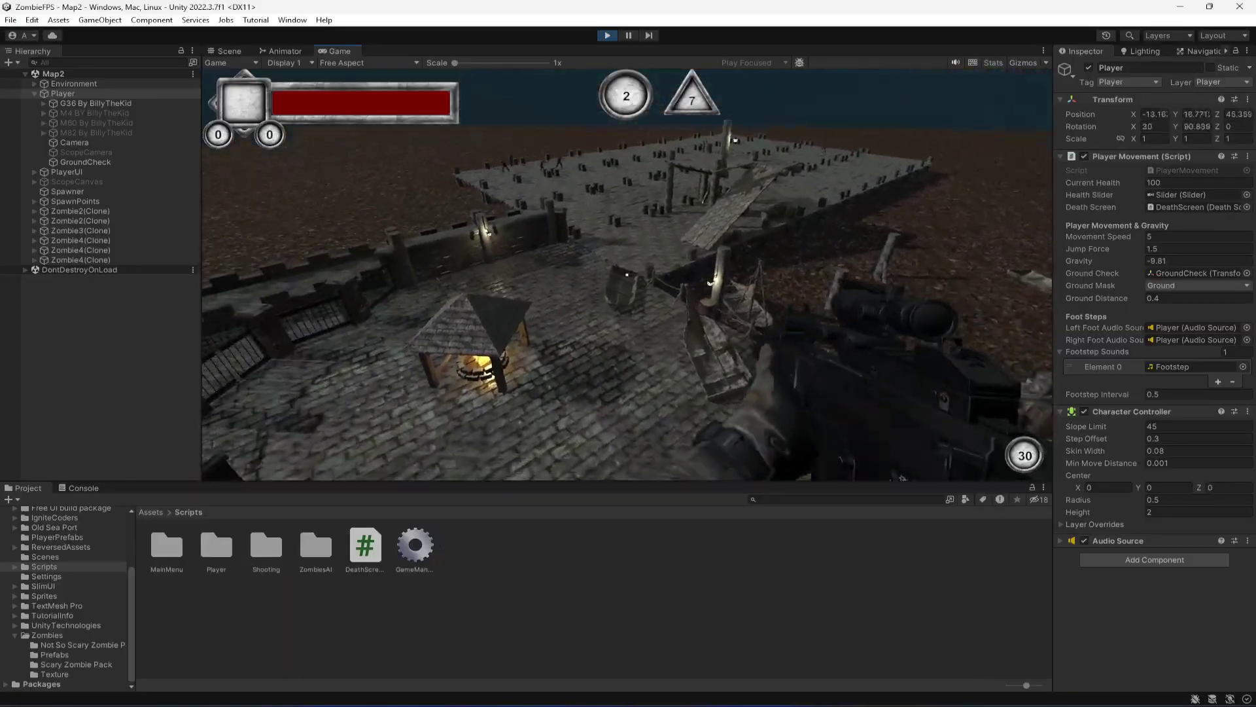
left_click(627, 275)
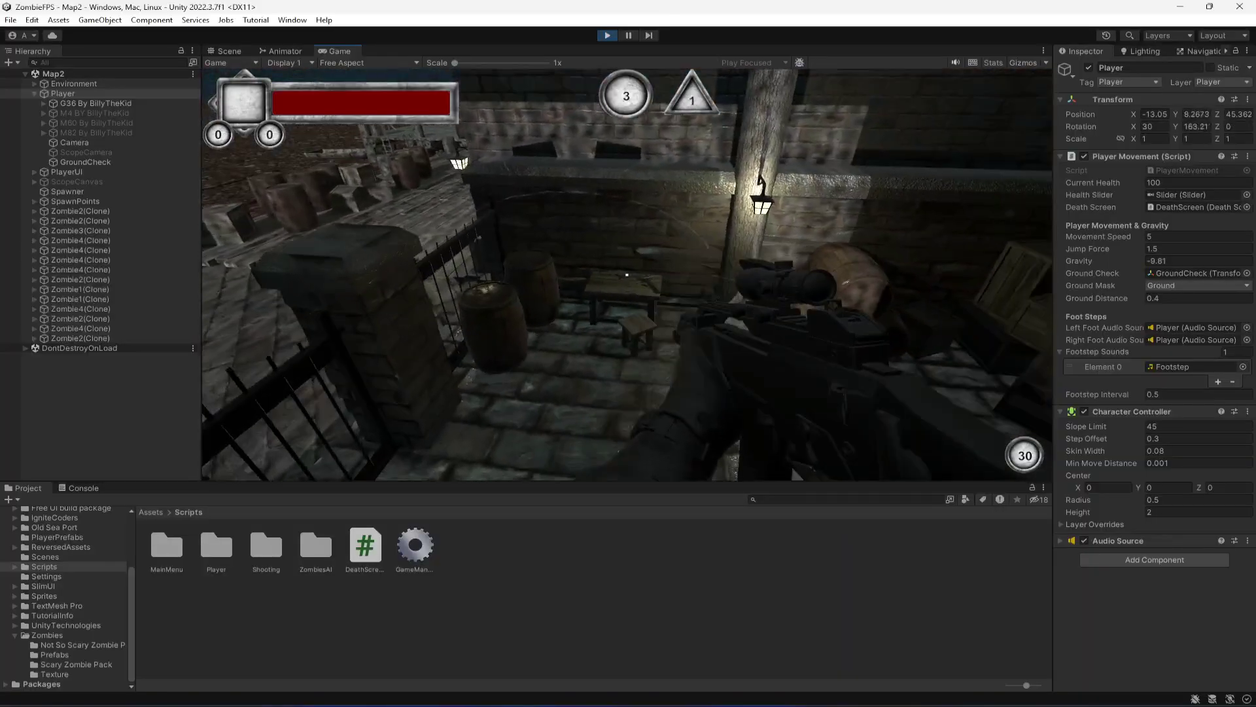
Walk through the gate onto the dock, shoot the approaching zombie with the G36, and stop the game
key("w")
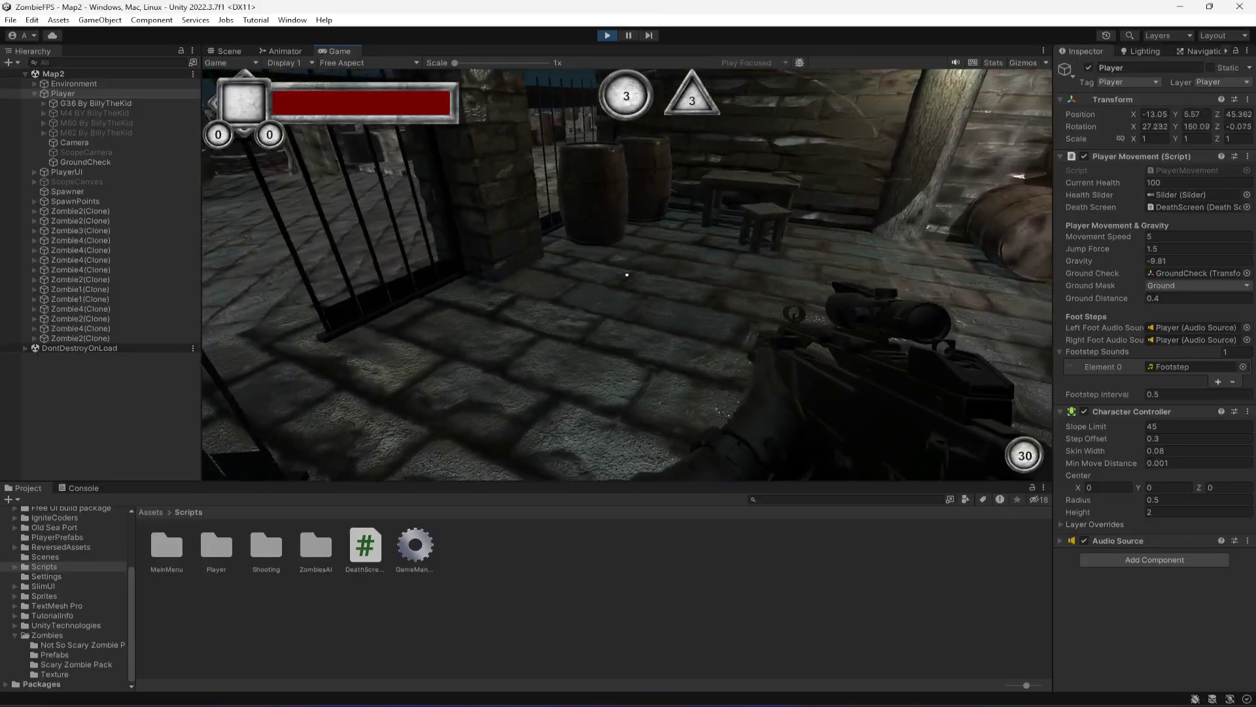
key("d")
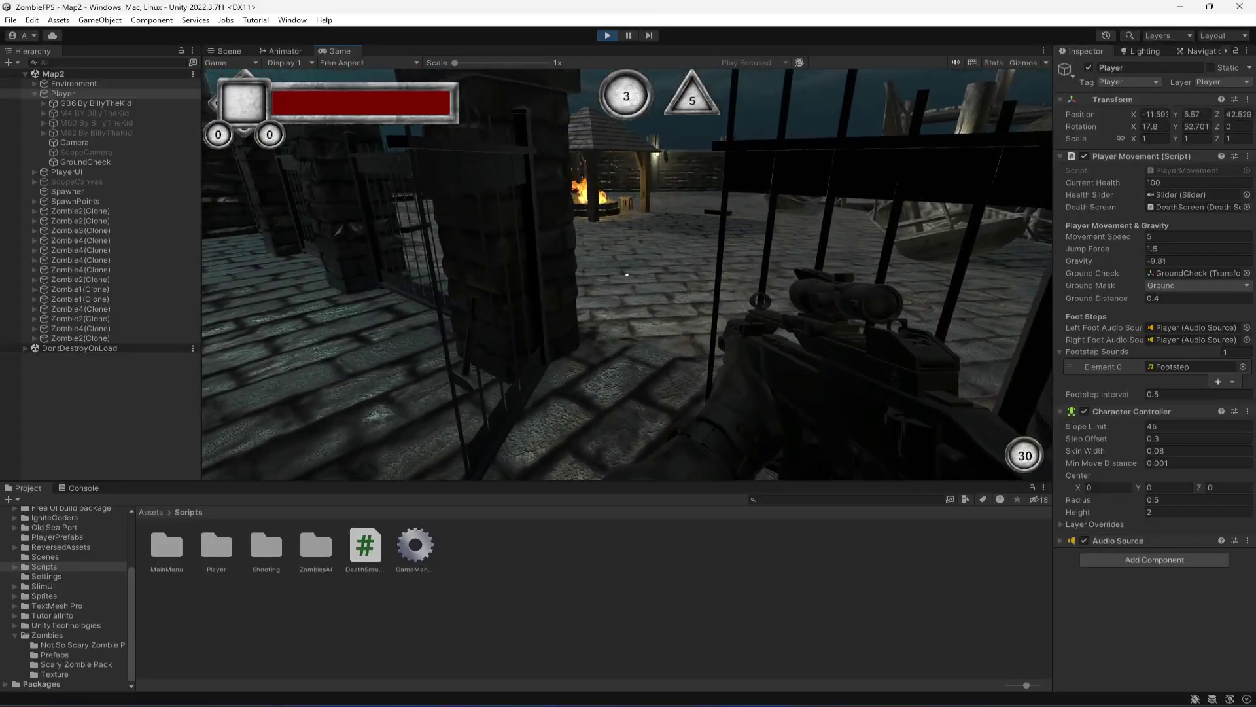
key("w")
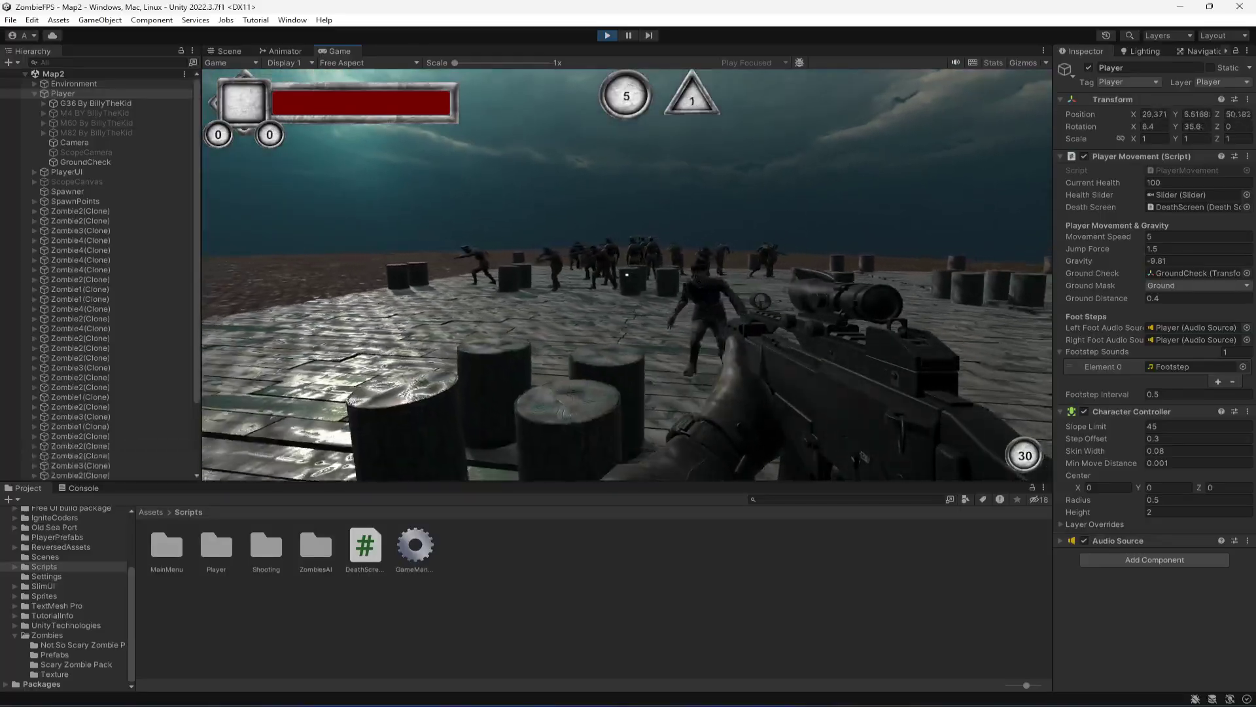
left_click(627, 275)
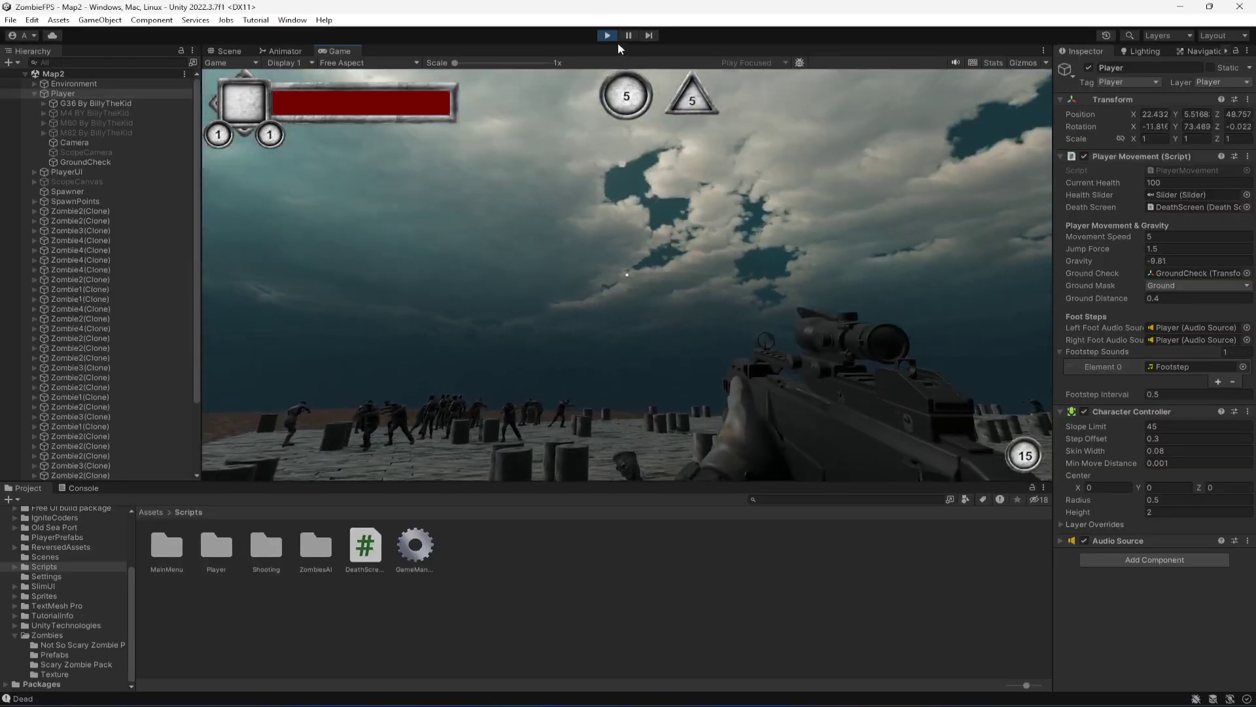
left_click(608, 35)
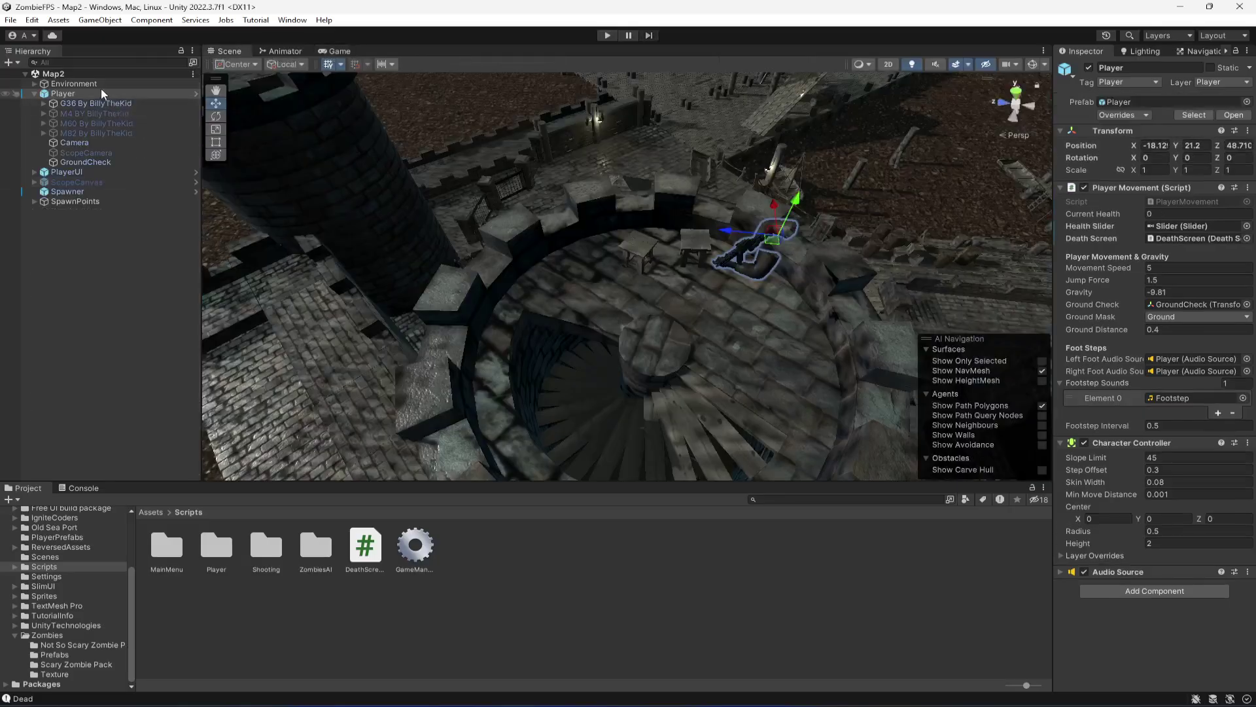
Select the tower beneath the Player and widen it with the Rect tool to an X scale of about 1.24
left_click(97, 93)
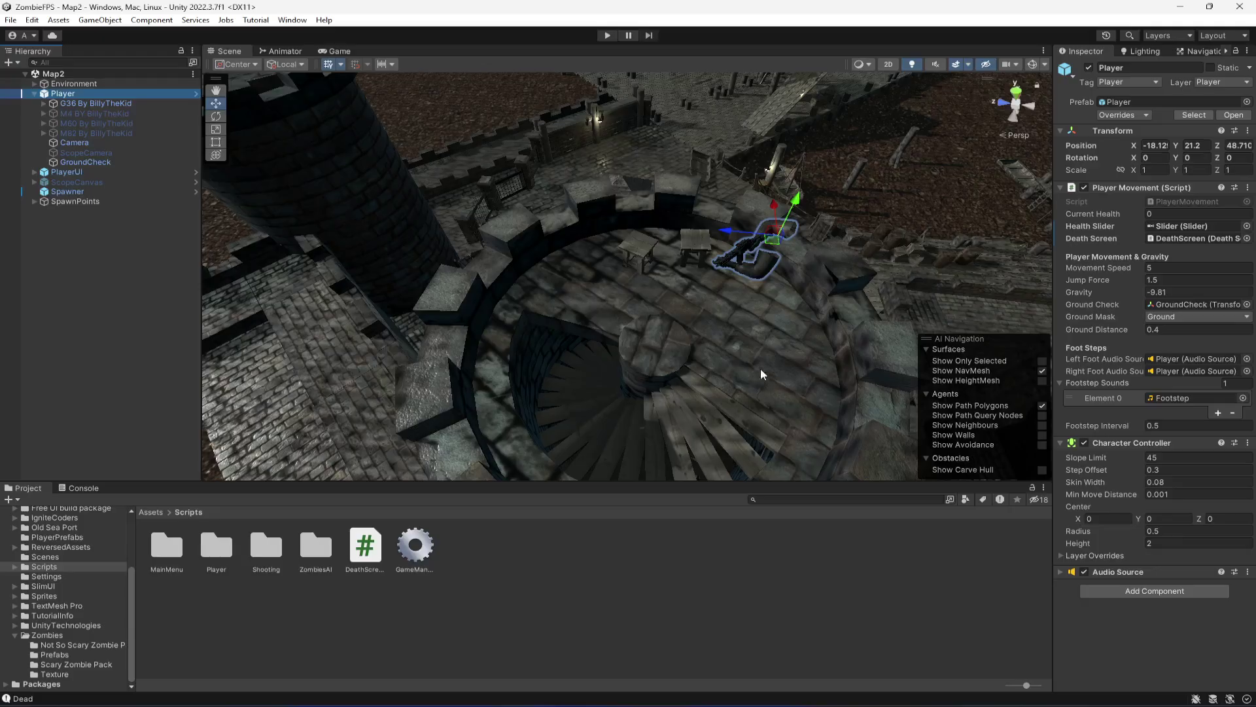
right_click_drag(792, 294, 673, 375)
scroll(676, 351, "up", 5)
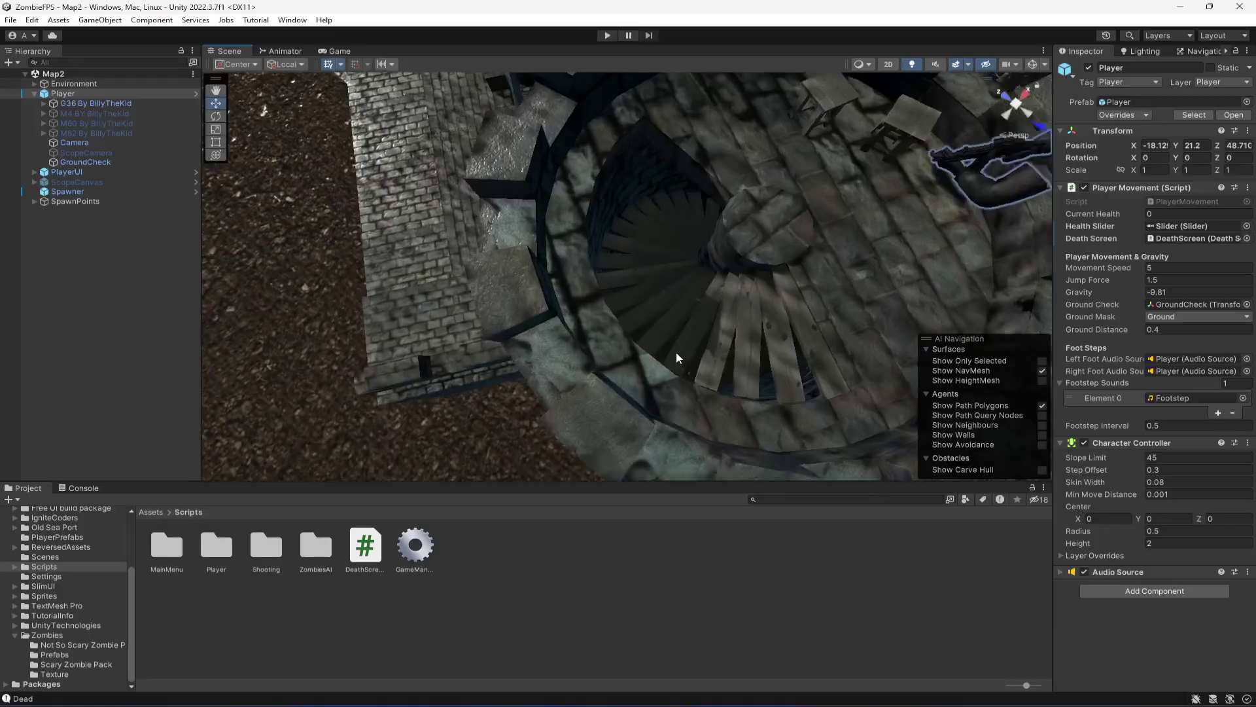
right_click_drag(718, 290, 737, 254)
left_click(737, 254)
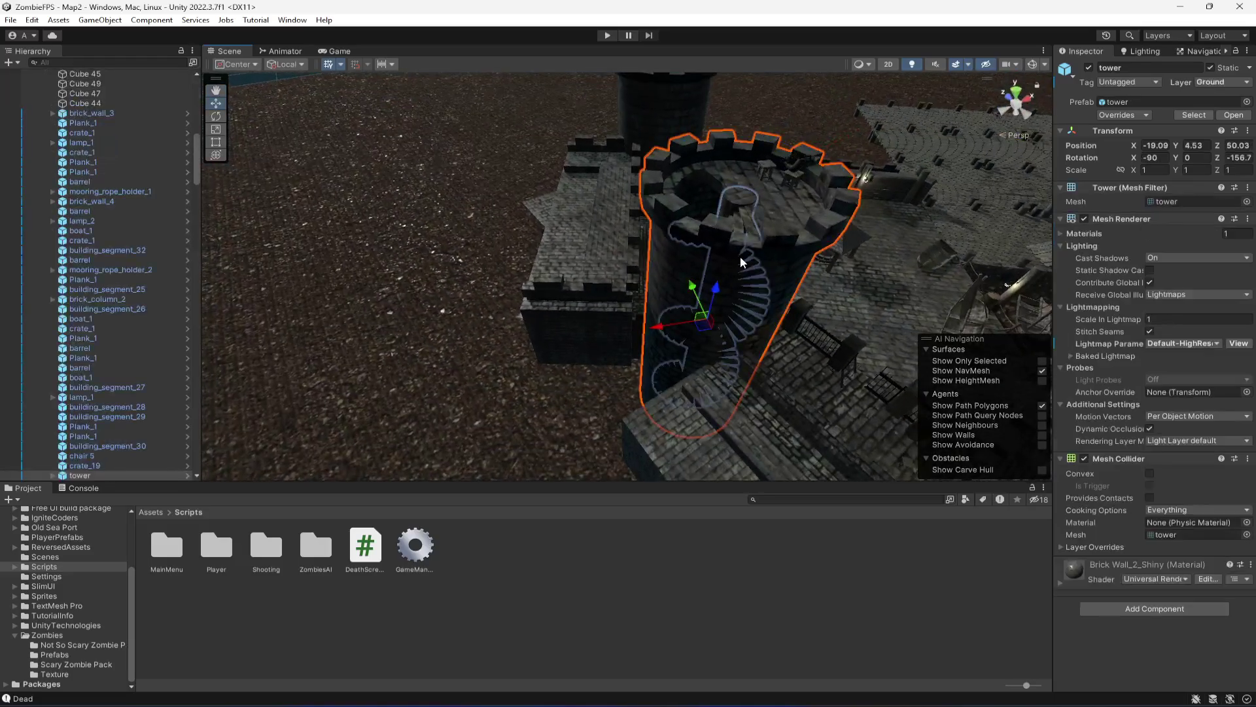
left_click(217, 144)
left_click_drag(640, 237, 597, 246)
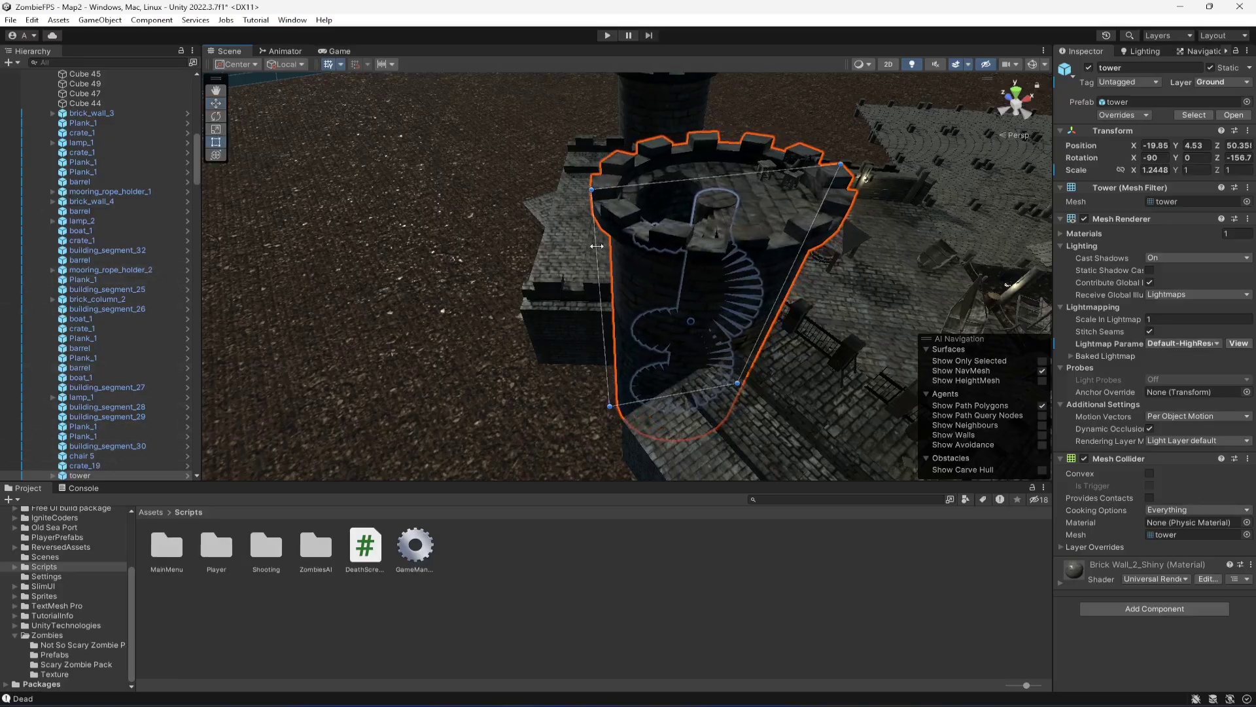
Try enlarging the tower further with the Rect tool, to a scale of about 1.69 by 1.59
right_click_drag(713, 396, 638, 261)
left_click_drag(638, 262, 713, 261)
left_click_drag(574, 177, 580, 146)
key("ctrl+z")
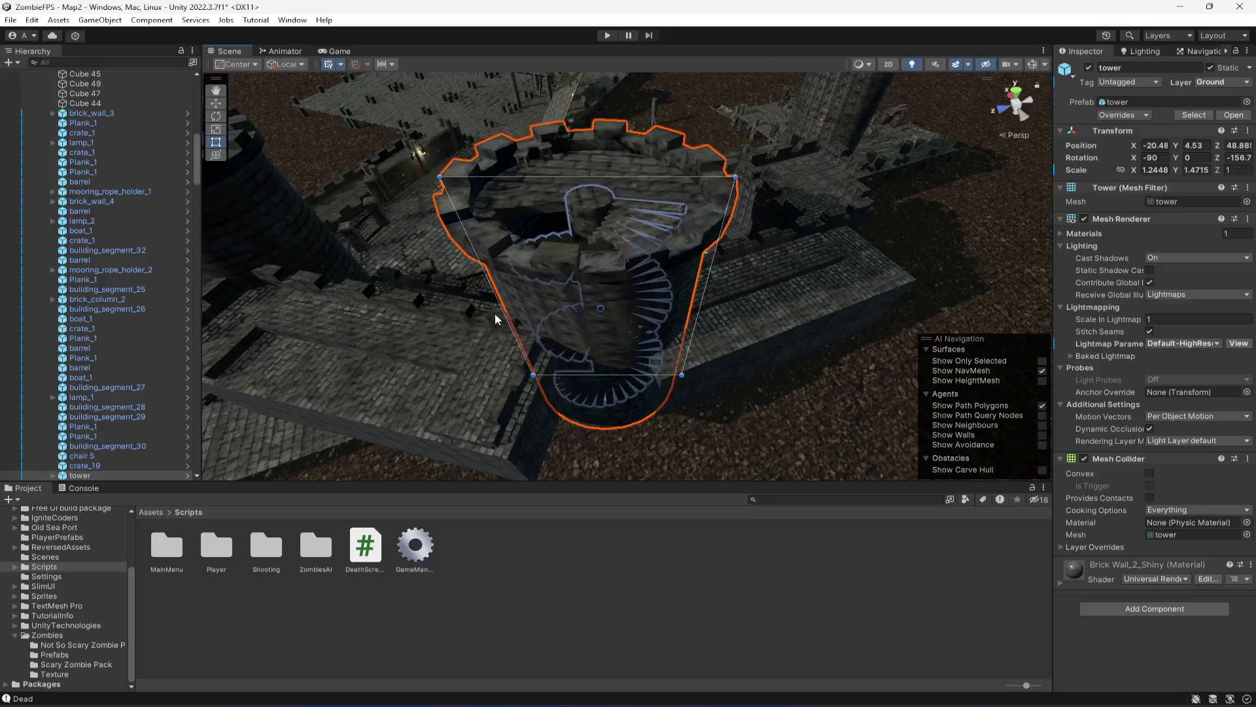
left_click_drag(503, 317, 489, 316)
right_click_drag(603, 385, 623, 342)
left_click_drag(623, 342, 562, 360)
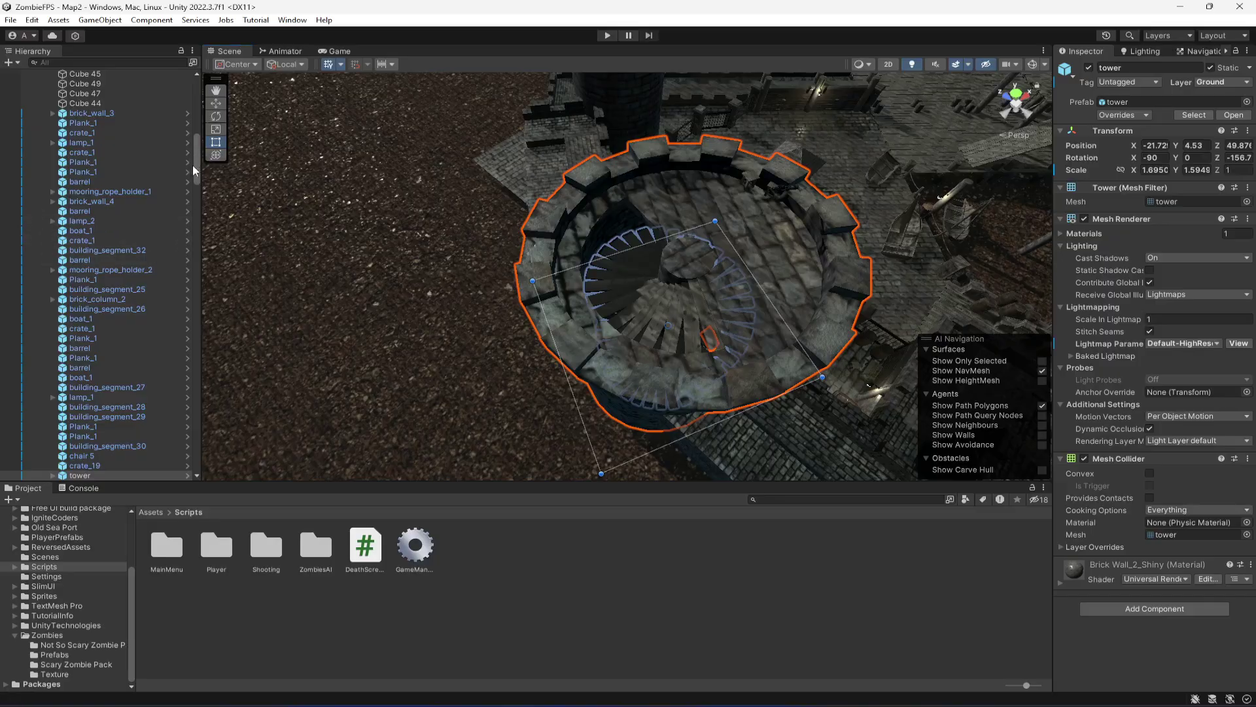
Collapse the Environment and Player objects in the scene hierarchy
left_click_drag(194, 166, 199, 109)
left_click(42, 133)
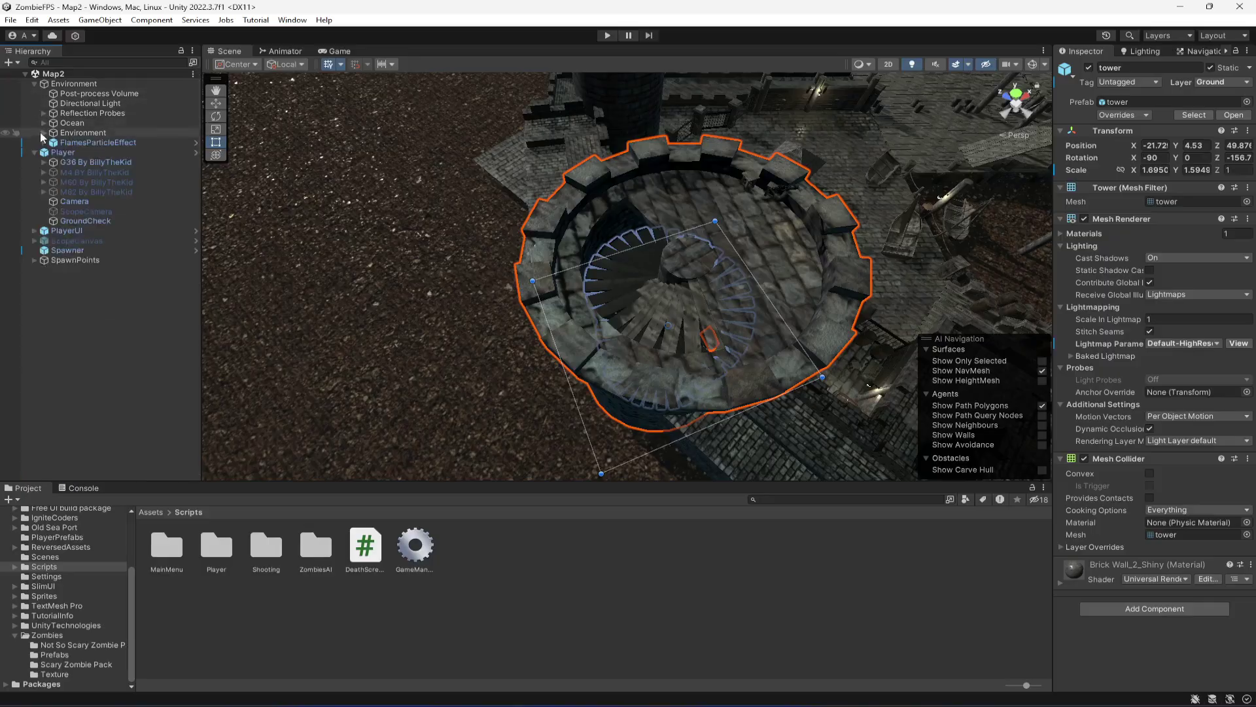
left_click(35, 83)
left_click(37, 94)
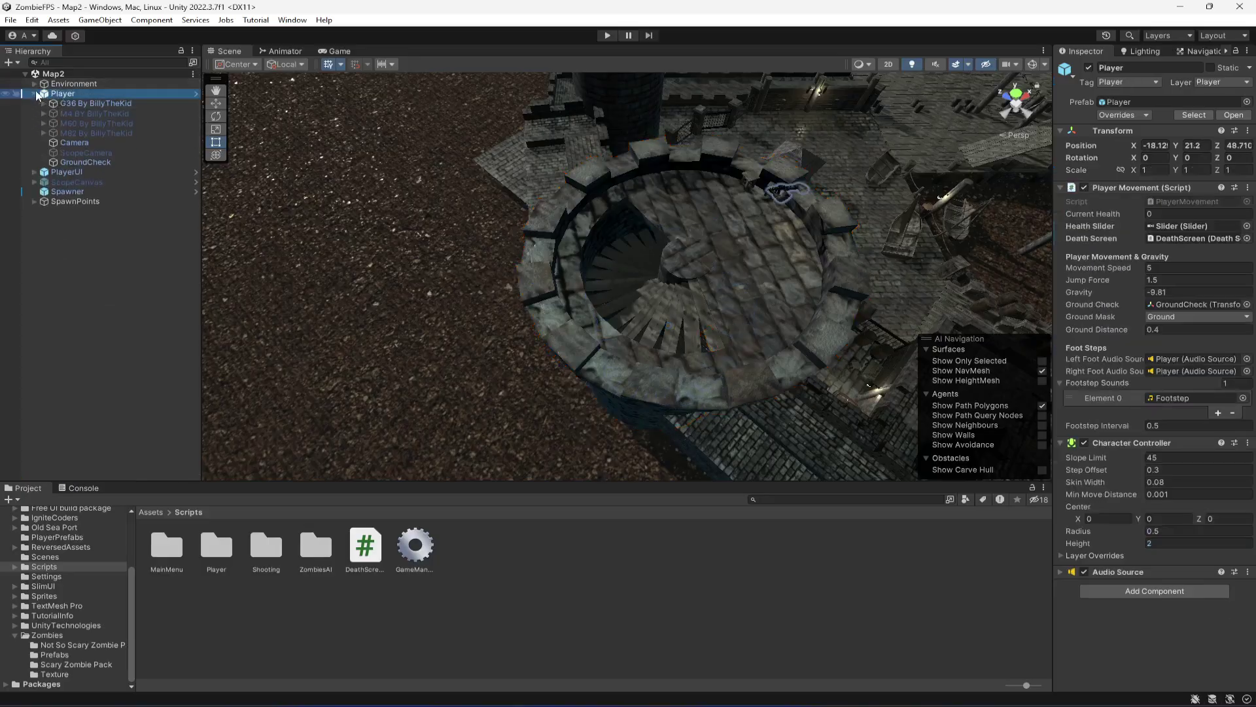
left_click(34, 93)
Examine the Player's collider and the NavMesh area on the tower top from several angles
right_click_drag(503, 304, 841, 248)
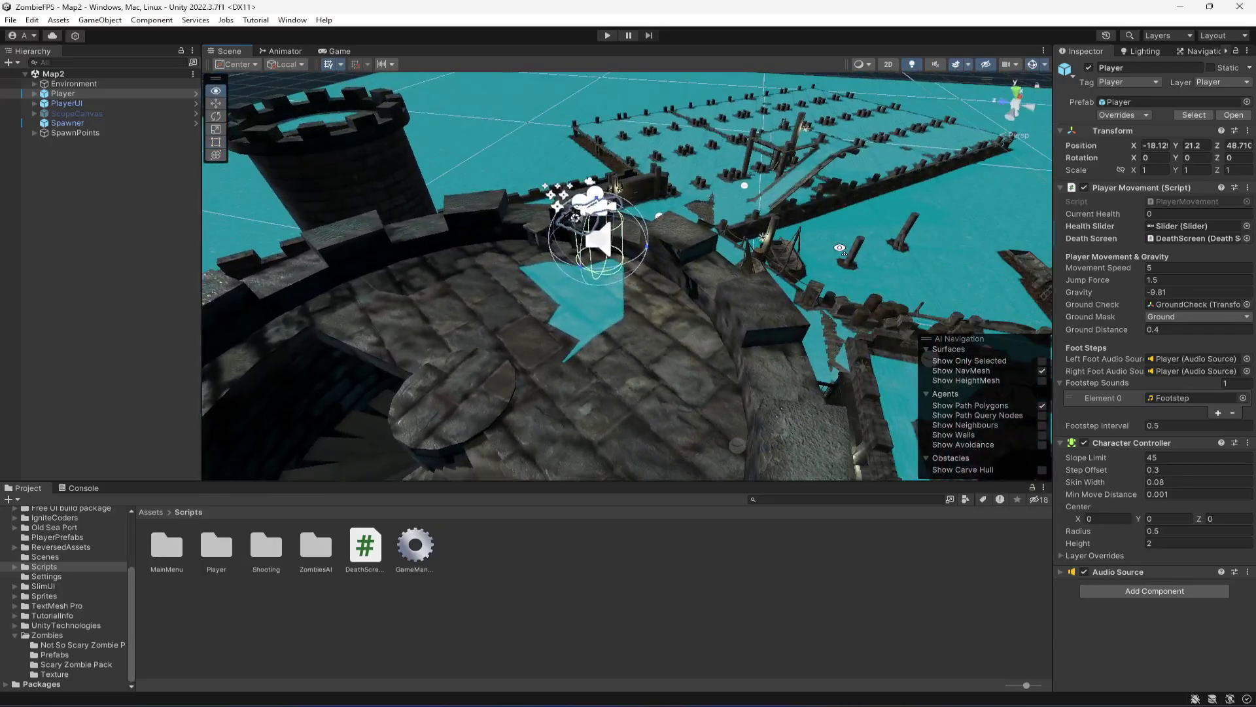
scroll(630, 268, "up", 10)
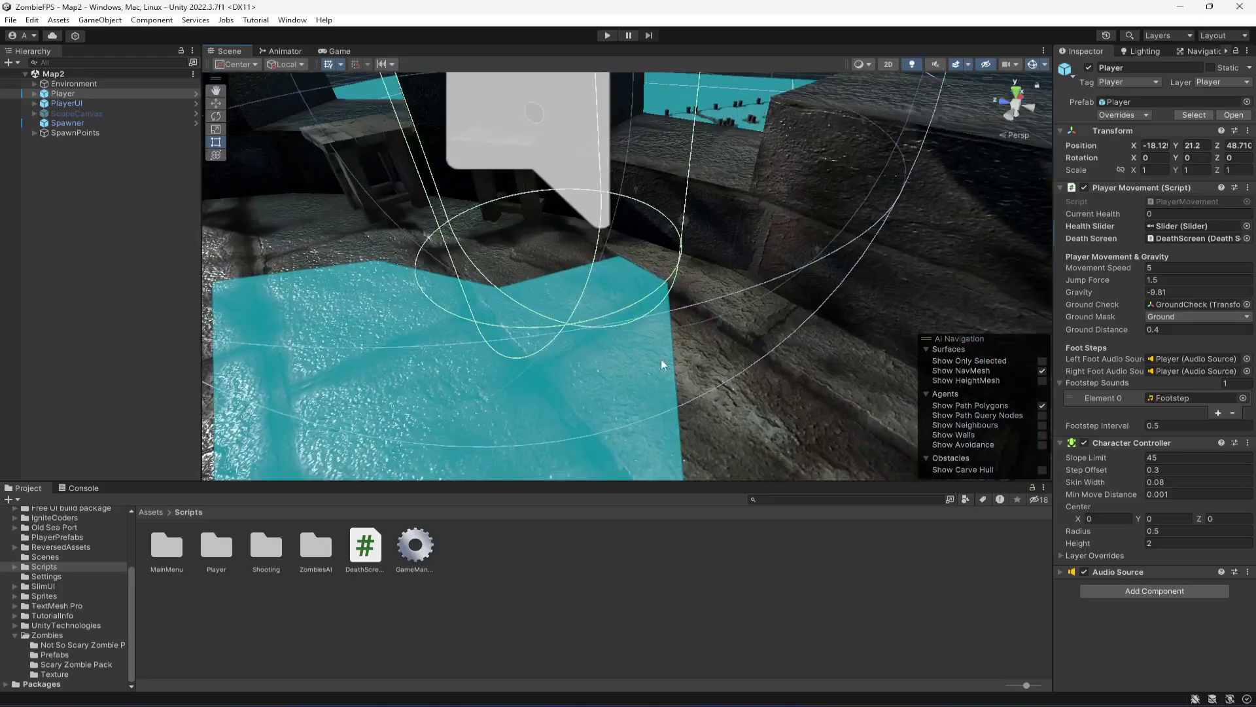
right_click_drag(660, 359, 657, 274)
middle_click_drag(656, 274, 636, 220)
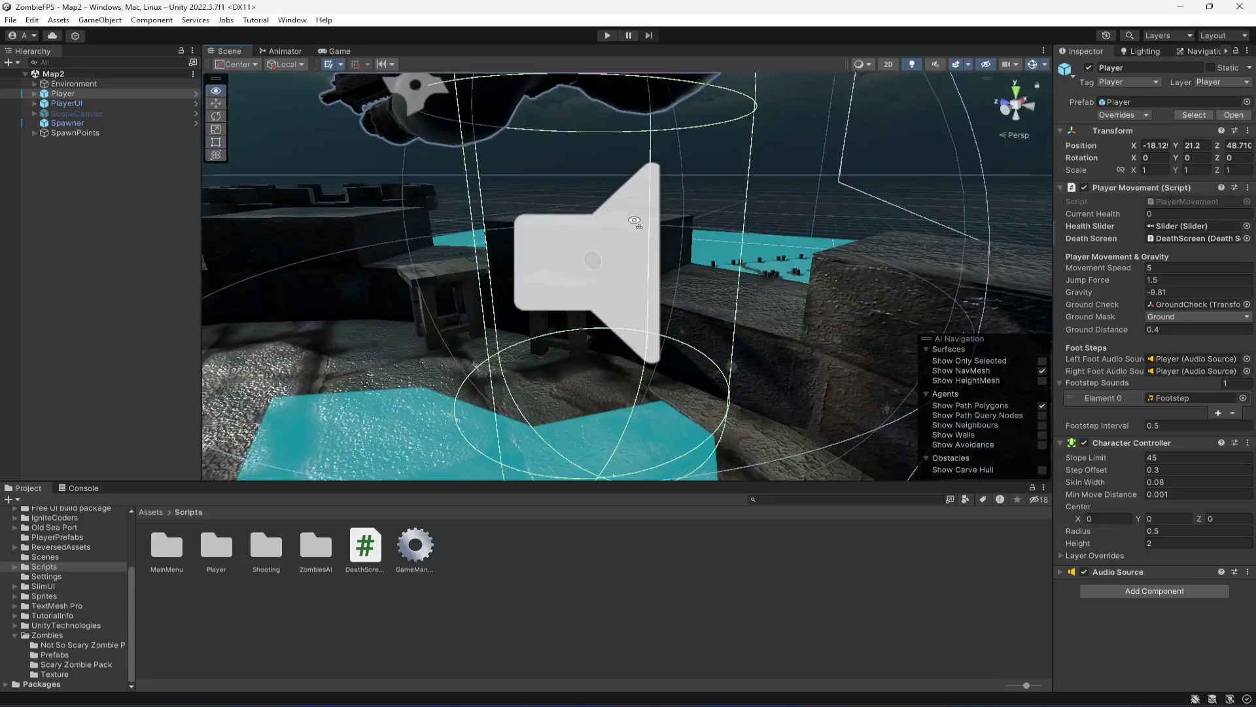
scroll(644, 271, "down", 3)
scroll(638, 169, "down", 3)
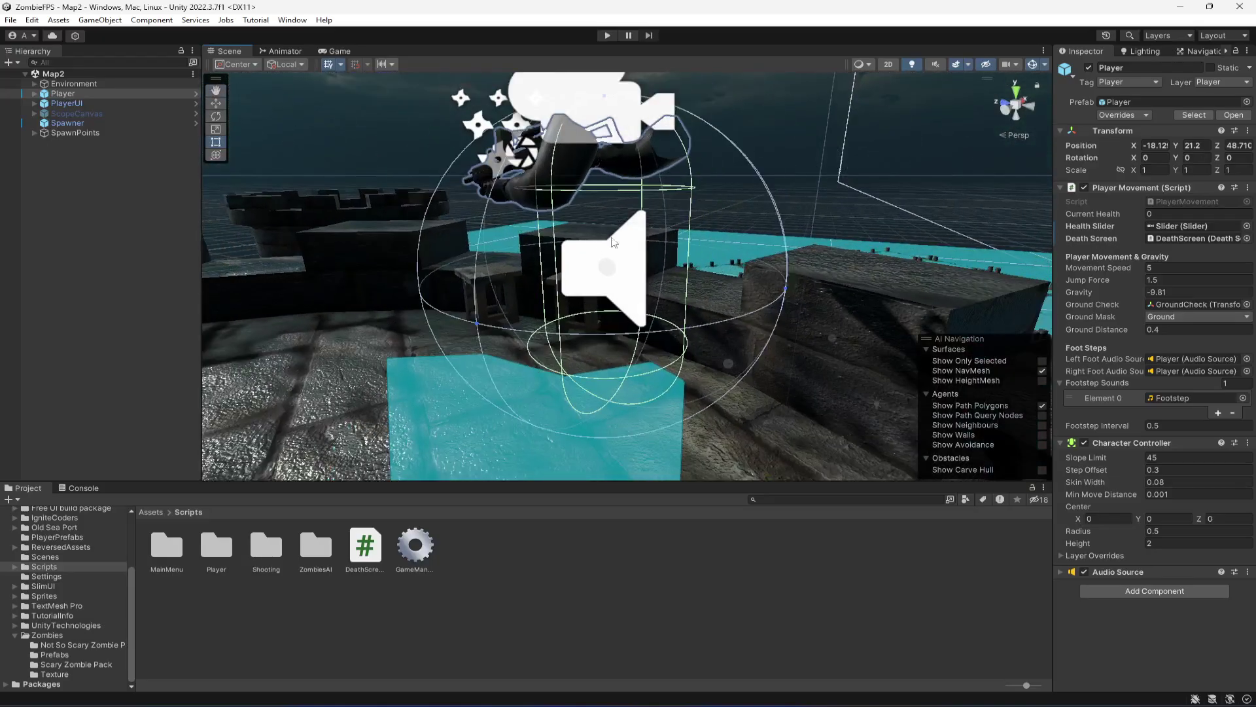
right_click_drag(691, 226, 696, 302)
scroll(494, 387, "down", 5)
Undo the tower's resizing, collapse the Environment hierarchy again, and clear the selection
left_click(697, 302)
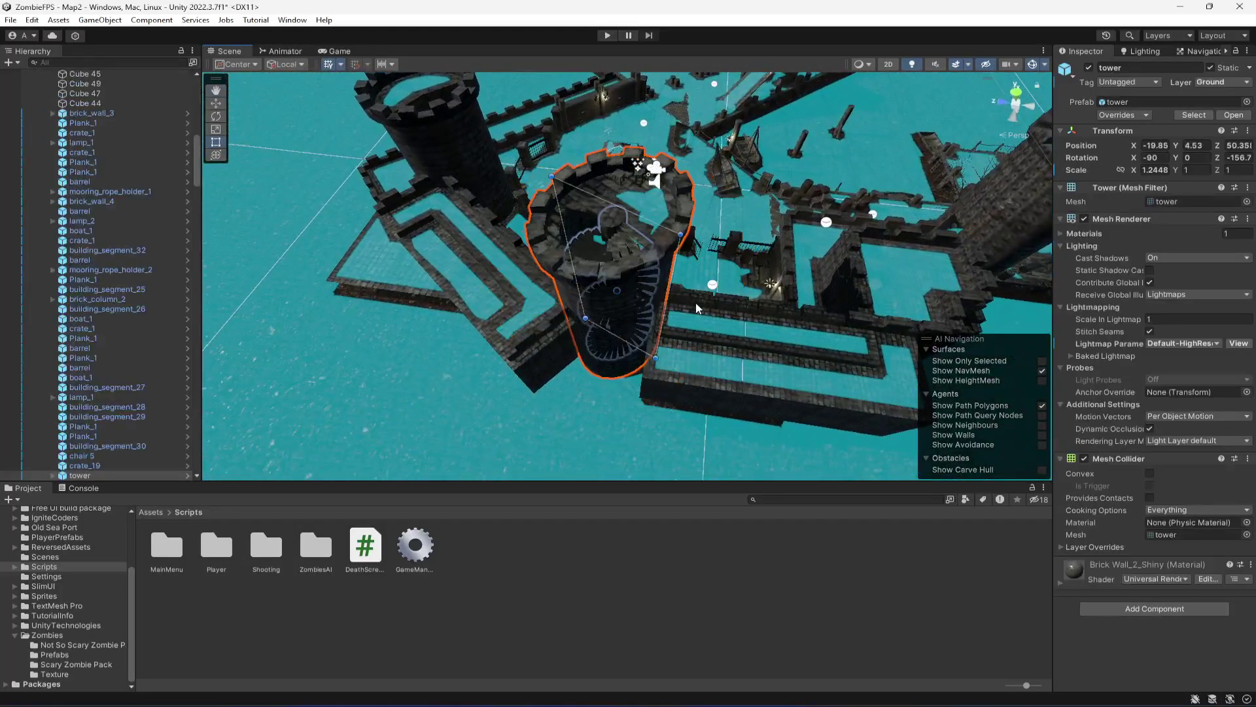
key("ctrl+z")
key("ctrl+z")
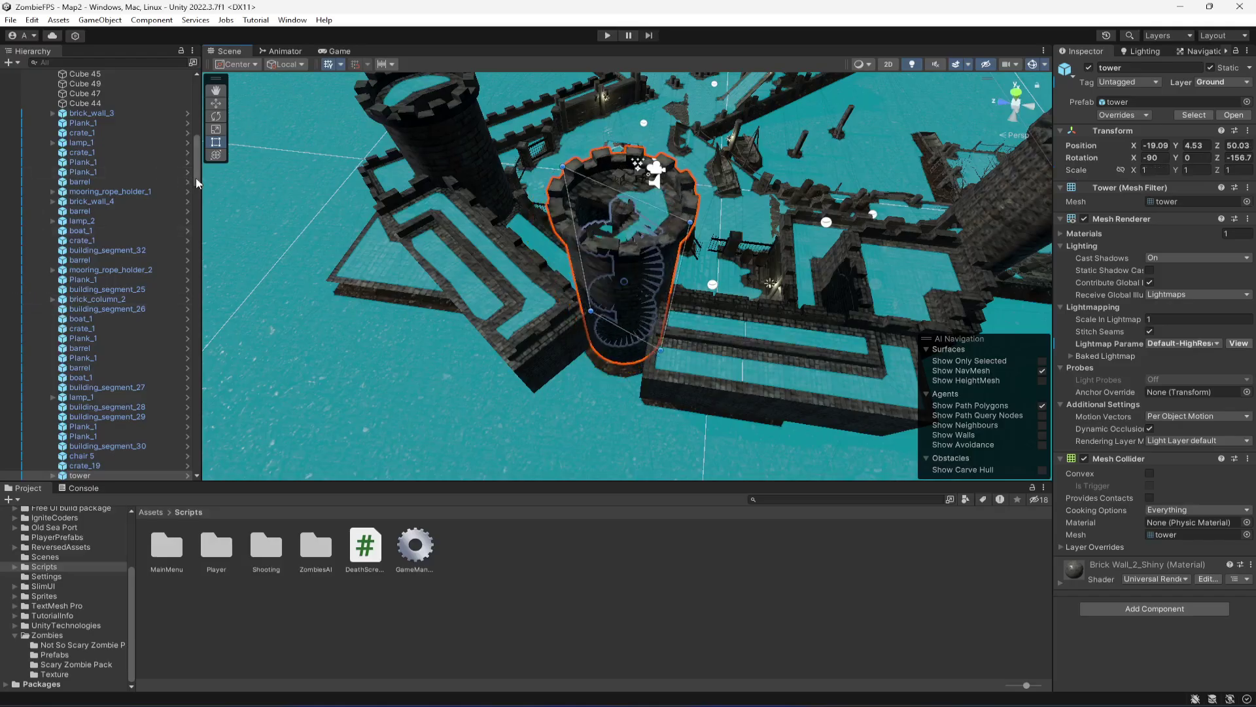
left_click_drag(196, 179, 193, 103)
left_click(43, 132)
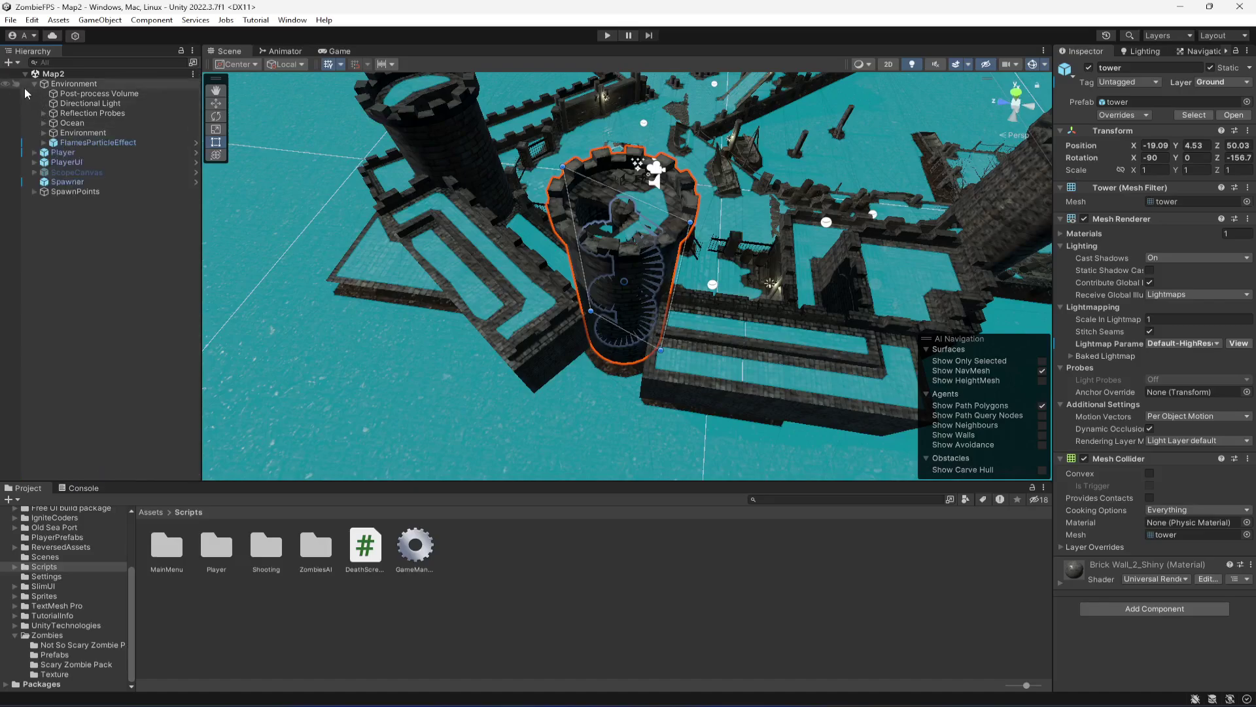
left_click(34, 84)
left_click(90, 206)
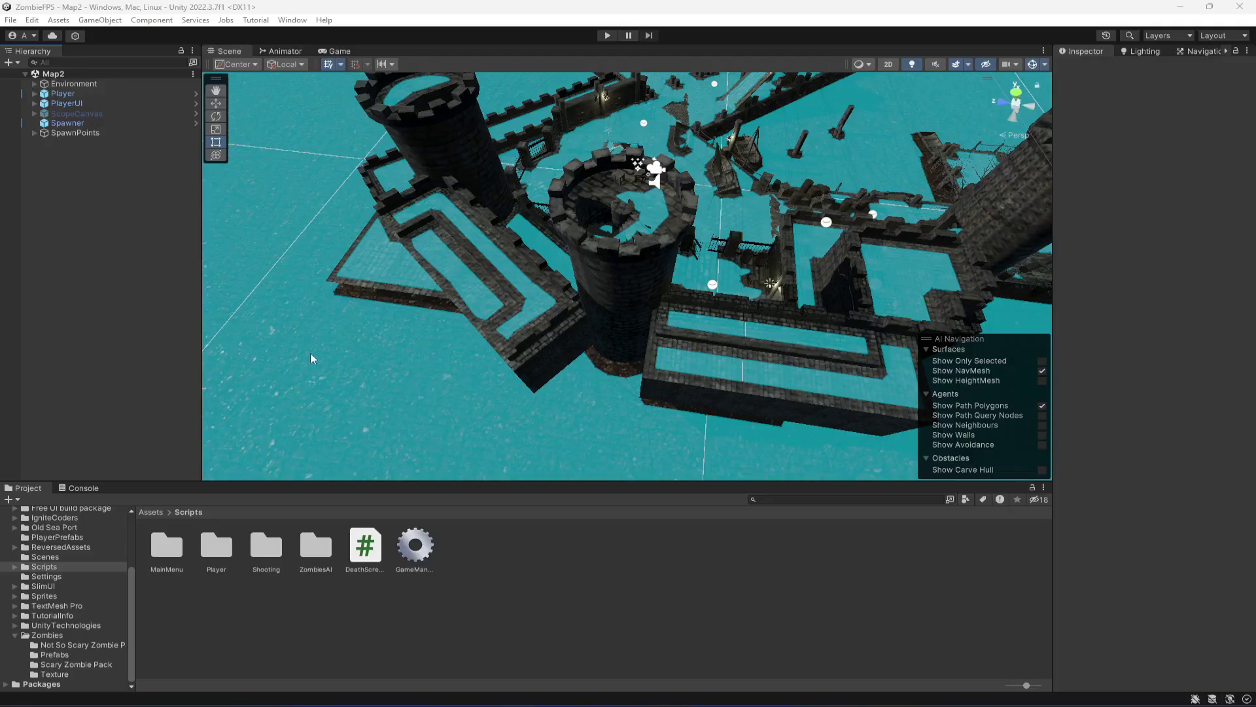
Look over the NavMesh across the castle map and inspect the settings of the Player and its Camera
right_click_drag(532, 318, 636, 280)
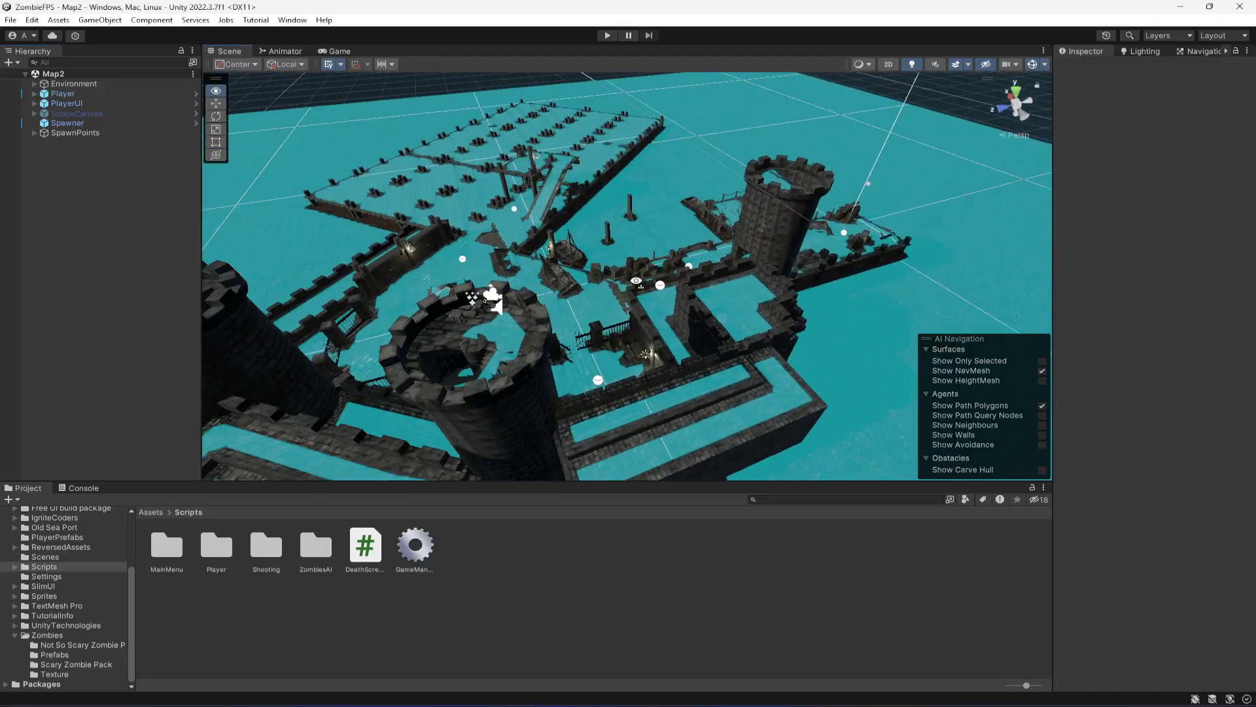
left_click_drag(636, 281, 580, 265, "alt")
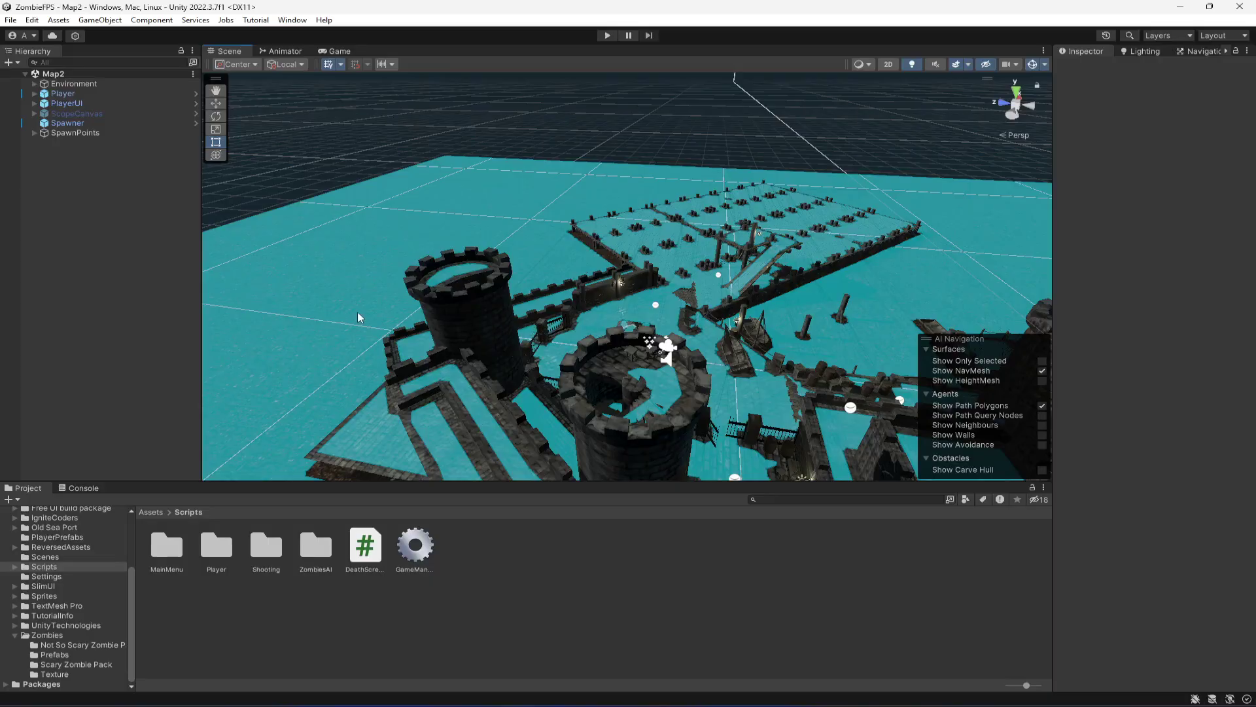
left_click_drag(357, 318, 597, 292, "alt")
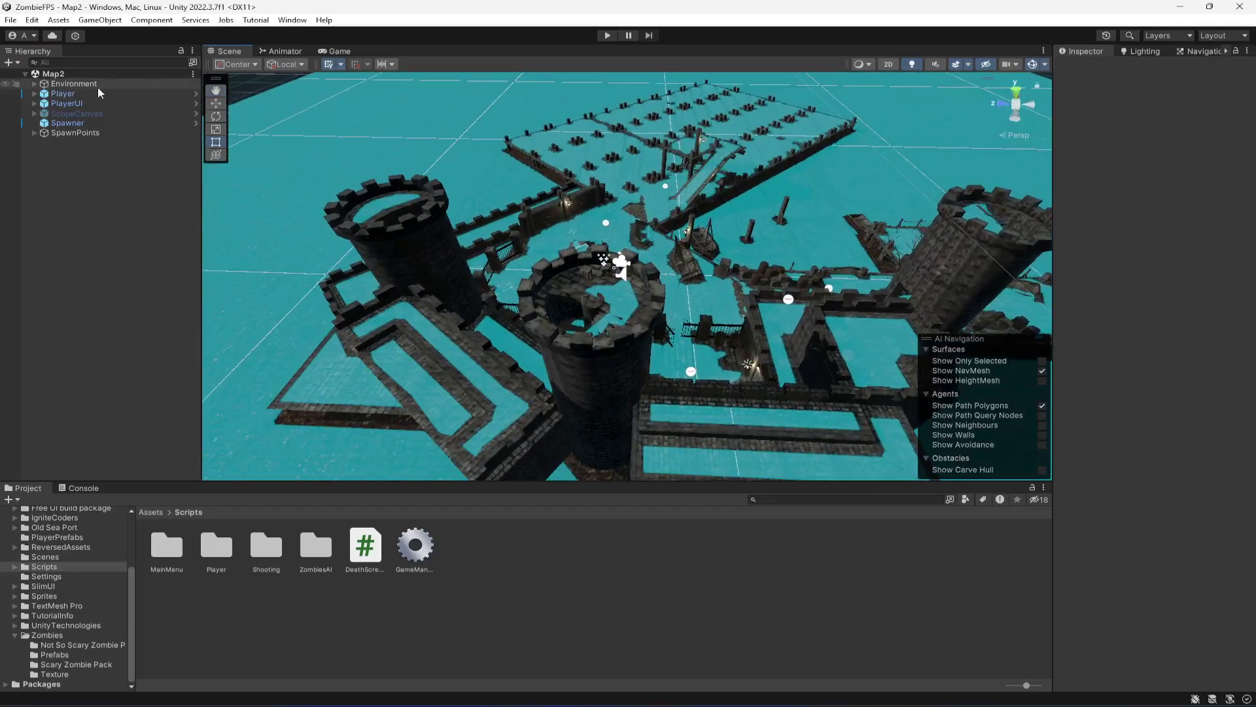
left_click(77, 97)
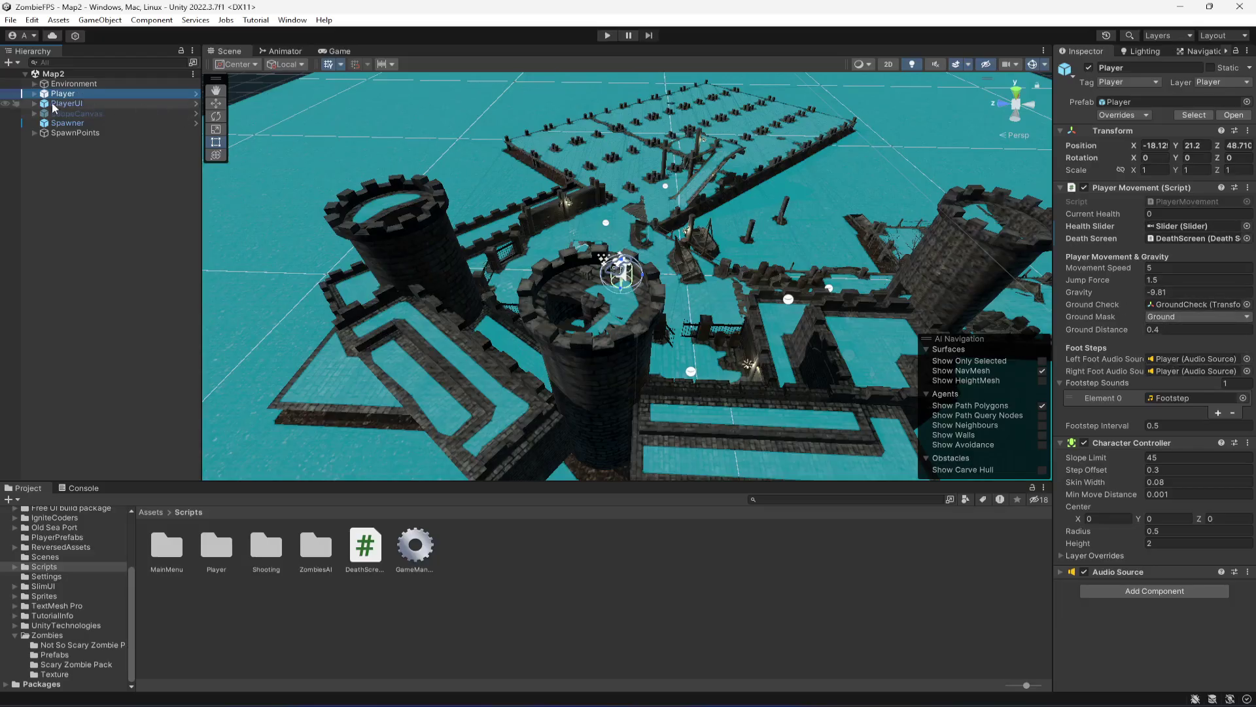
left_click(34, 94)
left_click(74, 143)
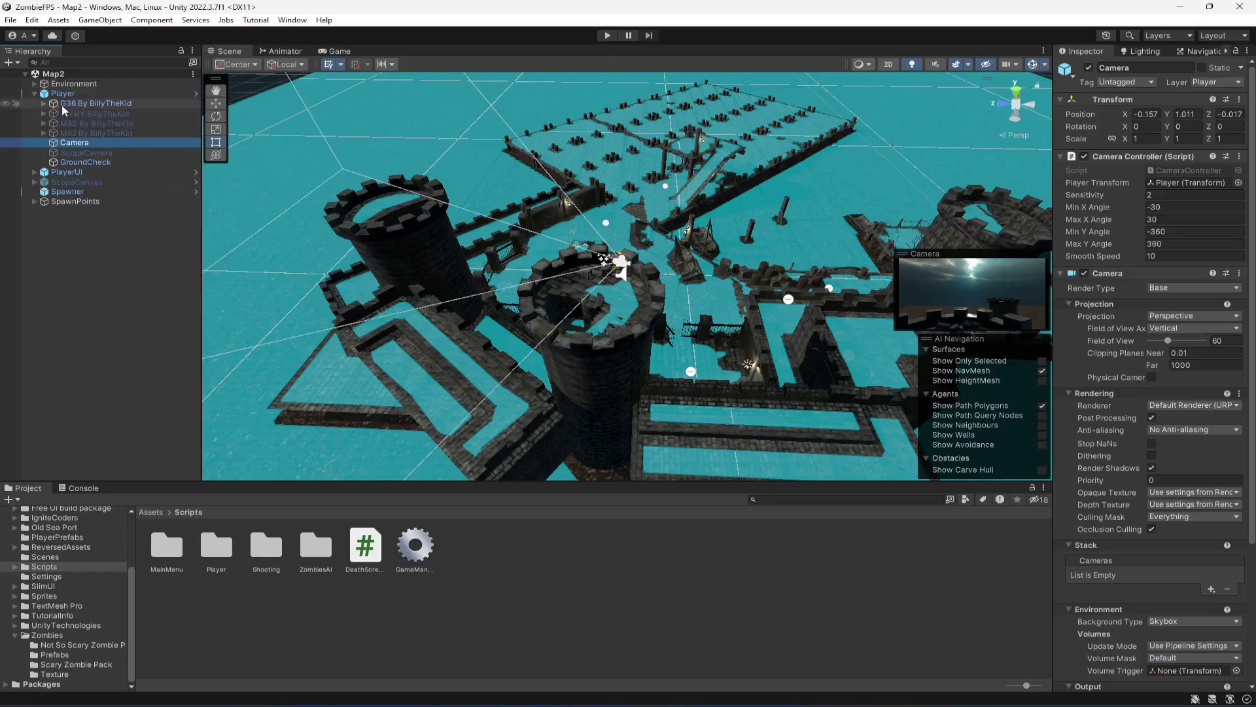
left_click(34, 93)
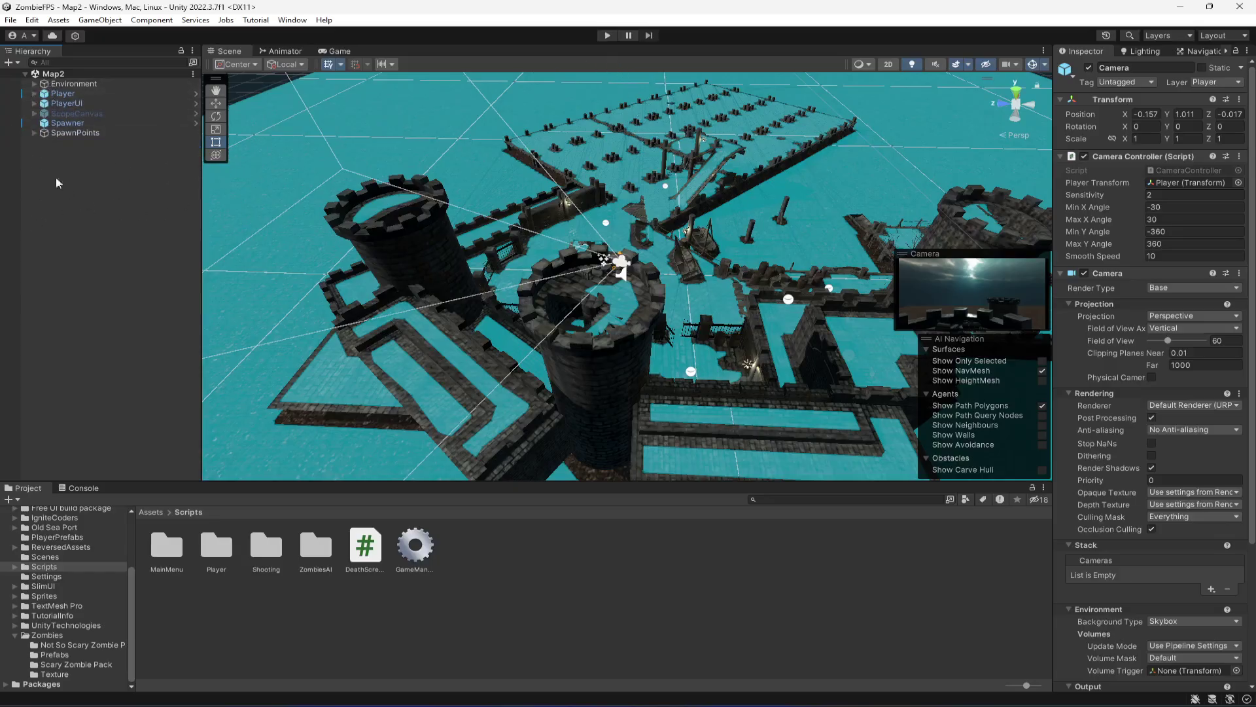